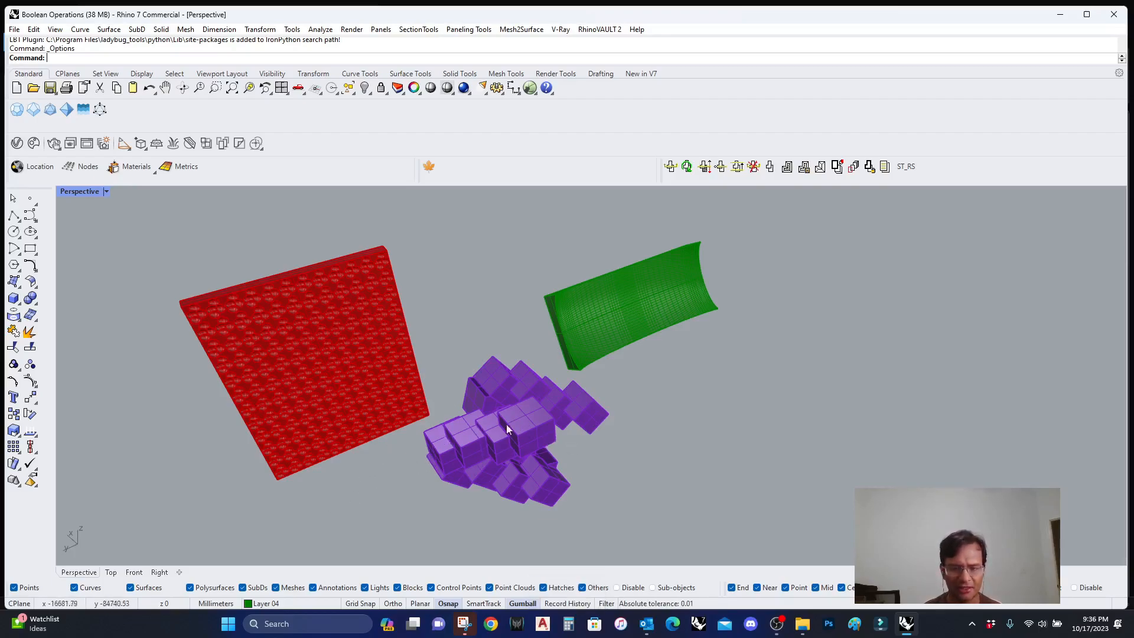
# Step: Examine the purple cluster of overlapping boxes from several angles and distances
pyautogui.moveTo(631, 358); pyautogui.dragTo(565, 416, button='right')
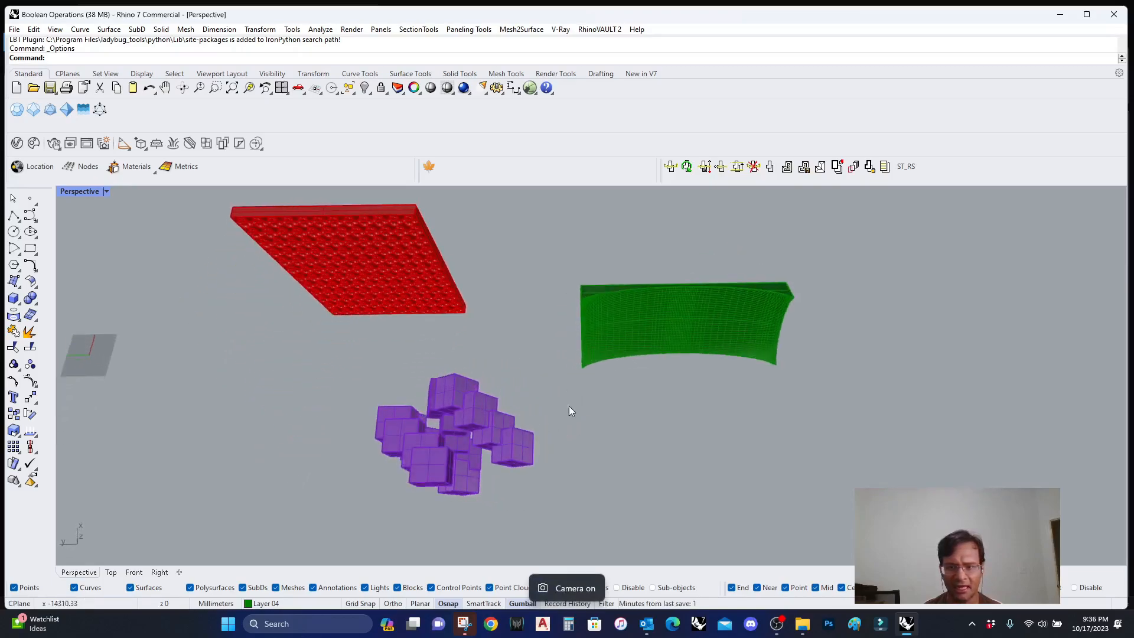
pyautogui.moveTo(465, 371); pyautogui.dragTo(544, 470, button='right')
pyautogui.scroll(5, 542, 484)
pyautogui.scroll(-3, 534, 449)
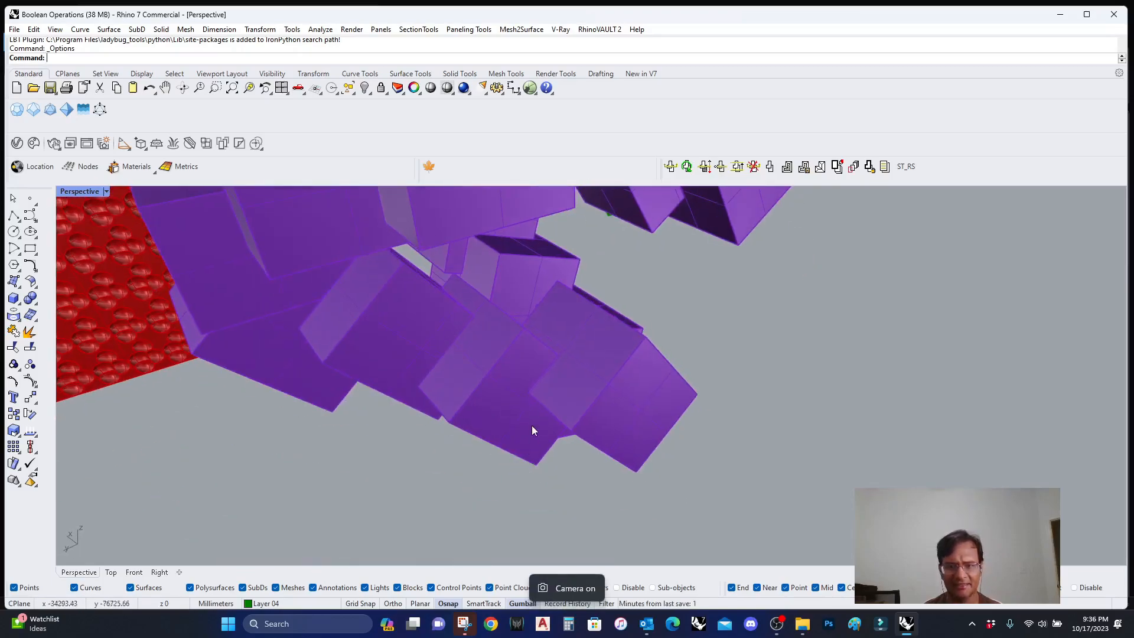
pyautogui.click(539, 409)
pyautogui.scroll(-6, 538, 409)
pyautogui.scroll(3, 536, 401)
pyautogui.press('Escape')
pyautogui.moveTo(529, 387); pyautogui.dragTo(463, 408, button='right')
pyautogui.click(462, 409)
pyautogui.scroll(-5, 466, 393)
pyautogui.scroll(-2, 683, 349)
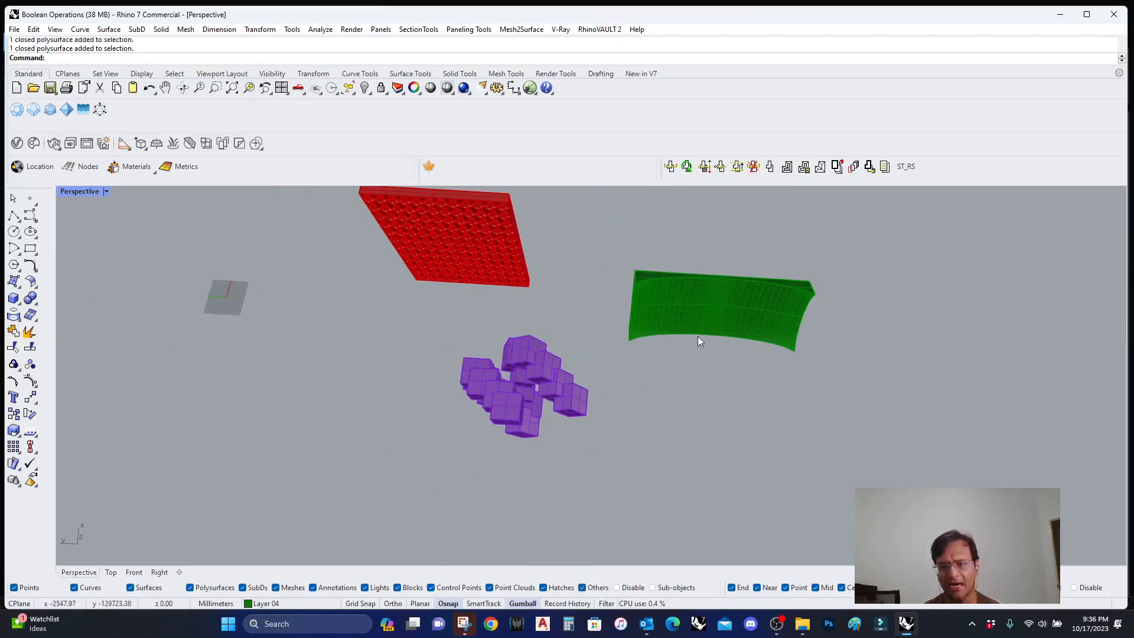
# Step: Examine the green solid and its concave curved face from close up and from different angles
pyautogui.scroll(6, 767, 301)
pyautogui.moveTo(767, 302); pyautogui.dragTo(754, 328, button='right')
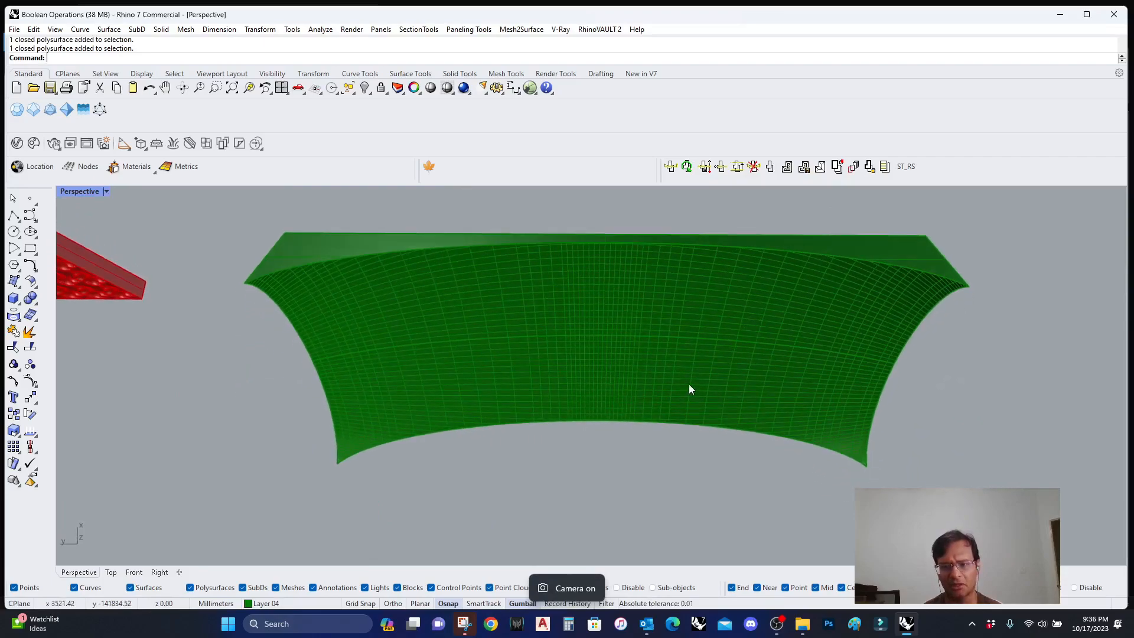
pyautogui.click(682, 391)
pyautogui.moveTo(681, 392); pyautogui.dragTo(630, 434, button='right')
pyautogui.click(757, 390)
pyautogui.scroll(-5, 799, 287)
pyautogui.moveTo(546, 400); pyautogui.dragTo(526, 295, button='right')
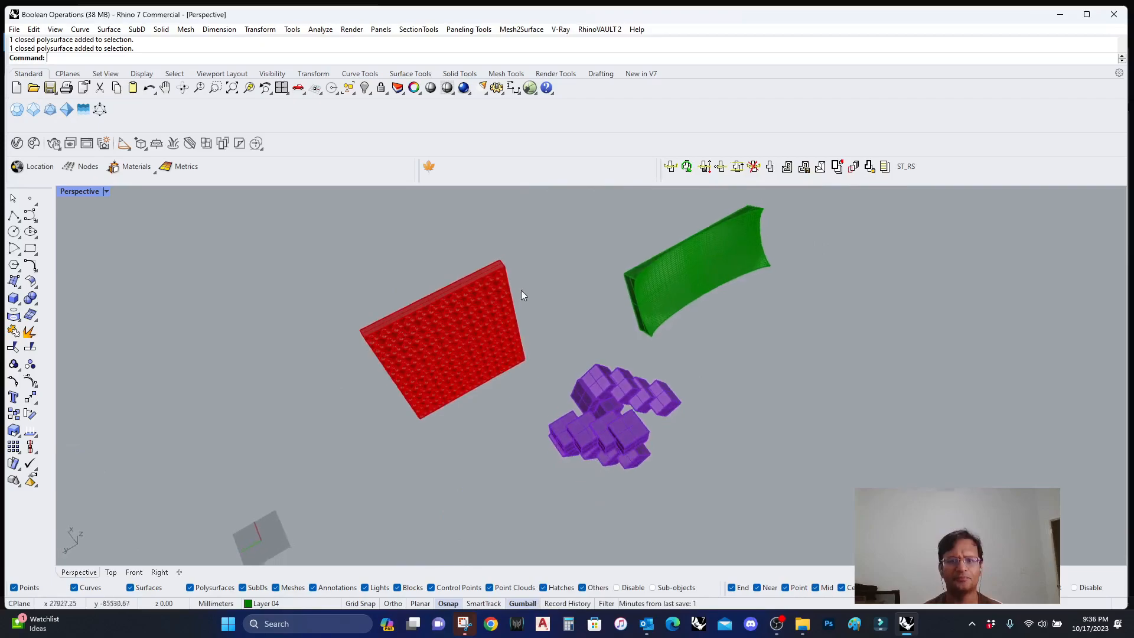
# Step: Examine the red panel and its repeated surface indentations, and compare it with the other two sample solids
pyautogui.scroll(8, 392, 378)
pyautogui.moveTo(392, 378); pyautogui.dragTo(473, 367, button='right')
pyautogui.scroll(5, 466, 348)
pyautogui.scroll(-6, 463, 447)
pyautogui.scroll(-2, 577, 398)
pyautogui.moveTo(624, 477); pyautogui.dragTo(653, 514, button='right')
pyautogui.moveTo(678, 472); pyautogui.dragTo(587, 437, button='right')
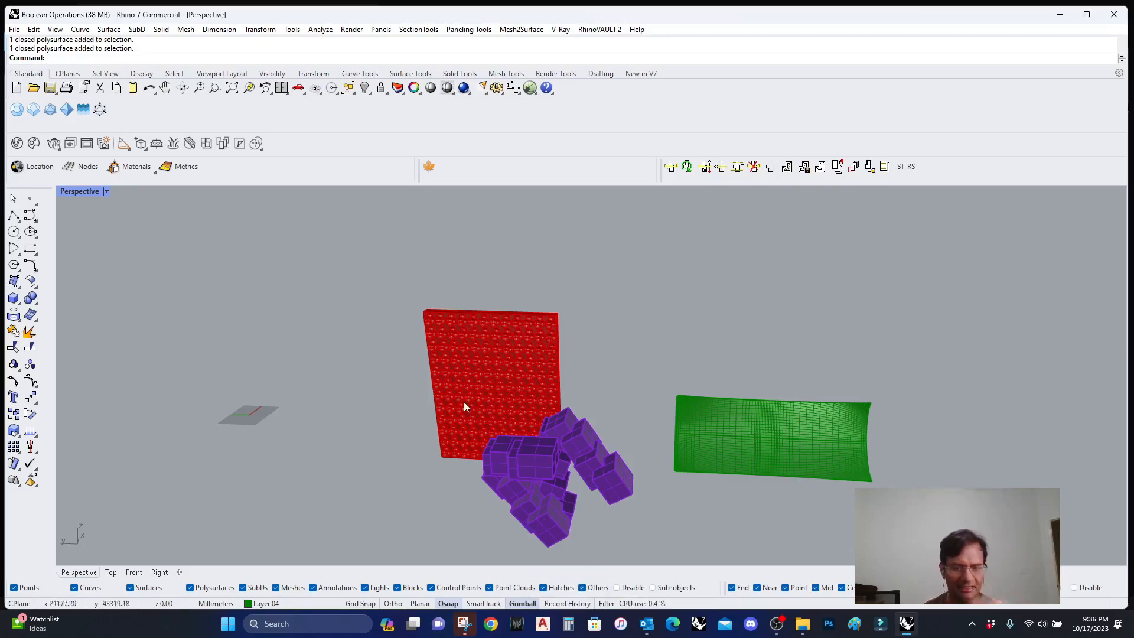
pyautogui.moveTo(574, 483); pyautogui.dragTo(595, 494, button='right')
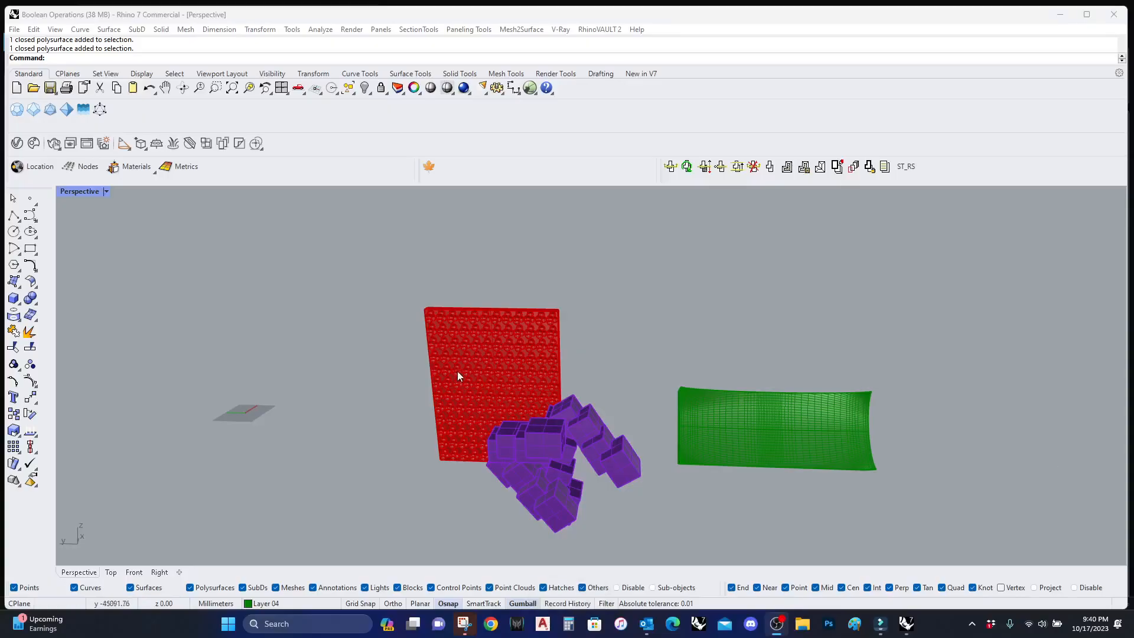
pyautogui.moveTo(459, 374); pyautogui.dragTo(550, 421, button='right')
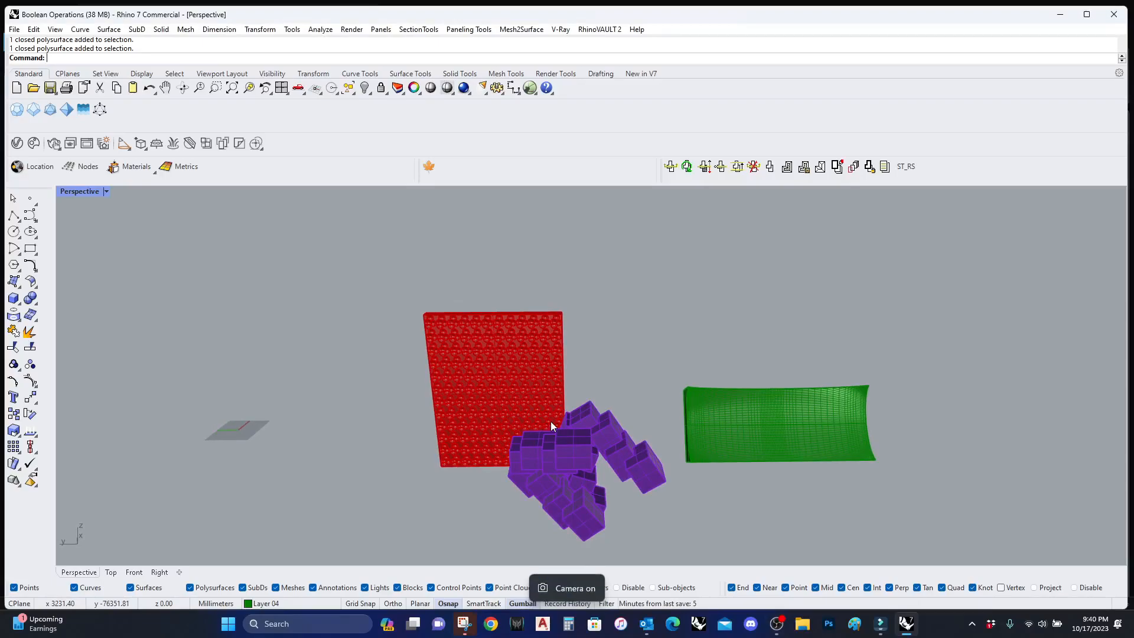
# Step: Start a new model from the Large Objects - Millimeters template
pyautogui.hotkey('ctrl', 'n')
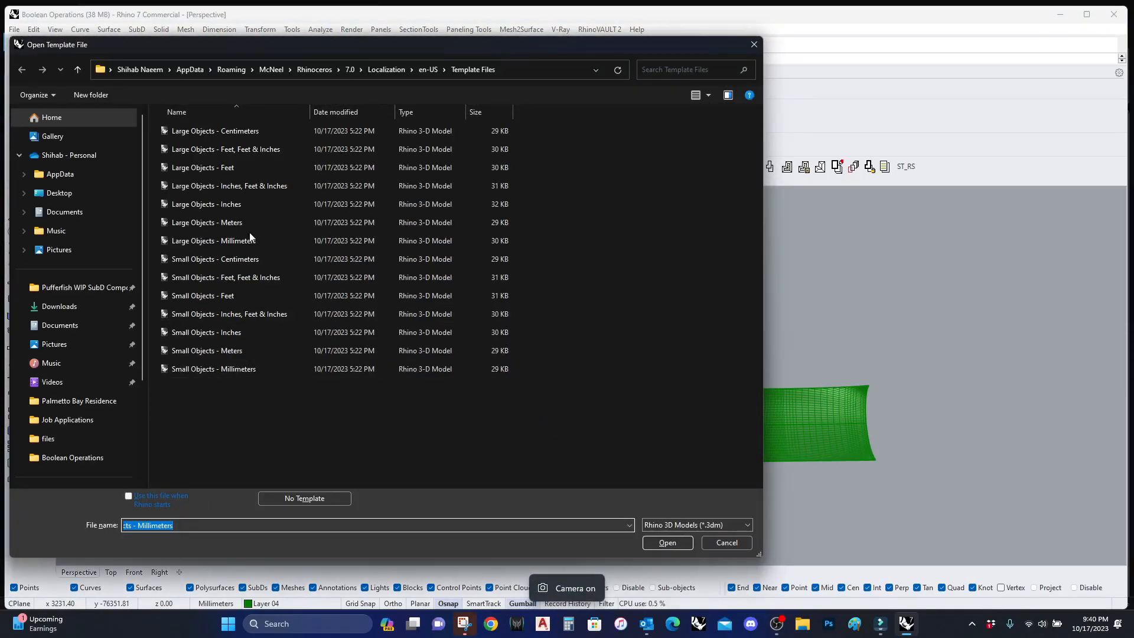
pyautogui.click(236, 244)
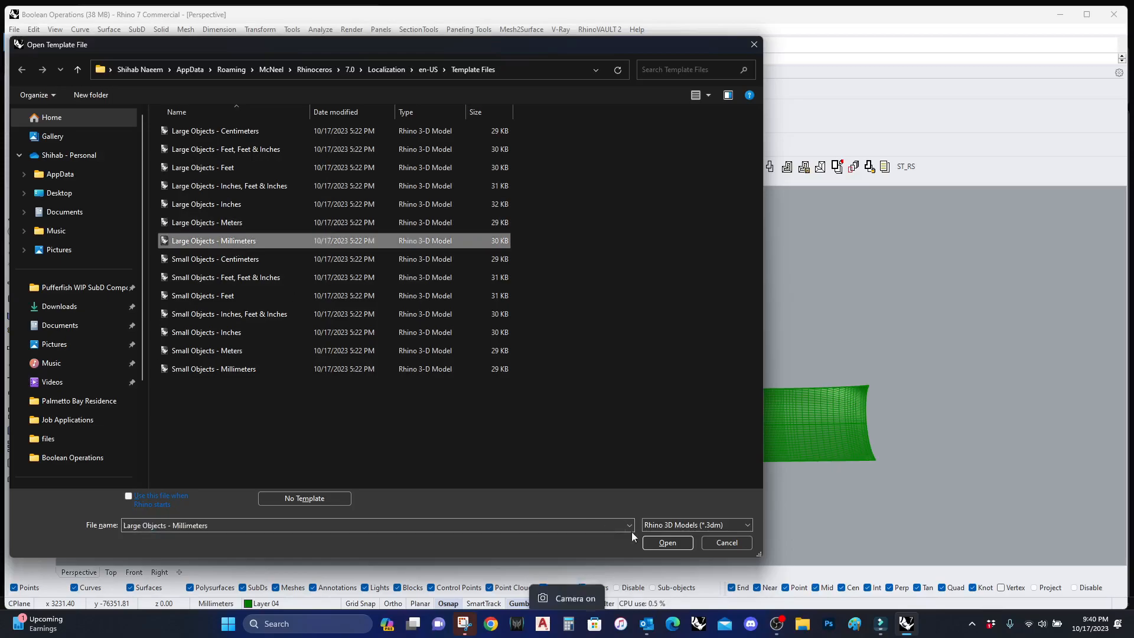
pyautogui.click(668, 546)
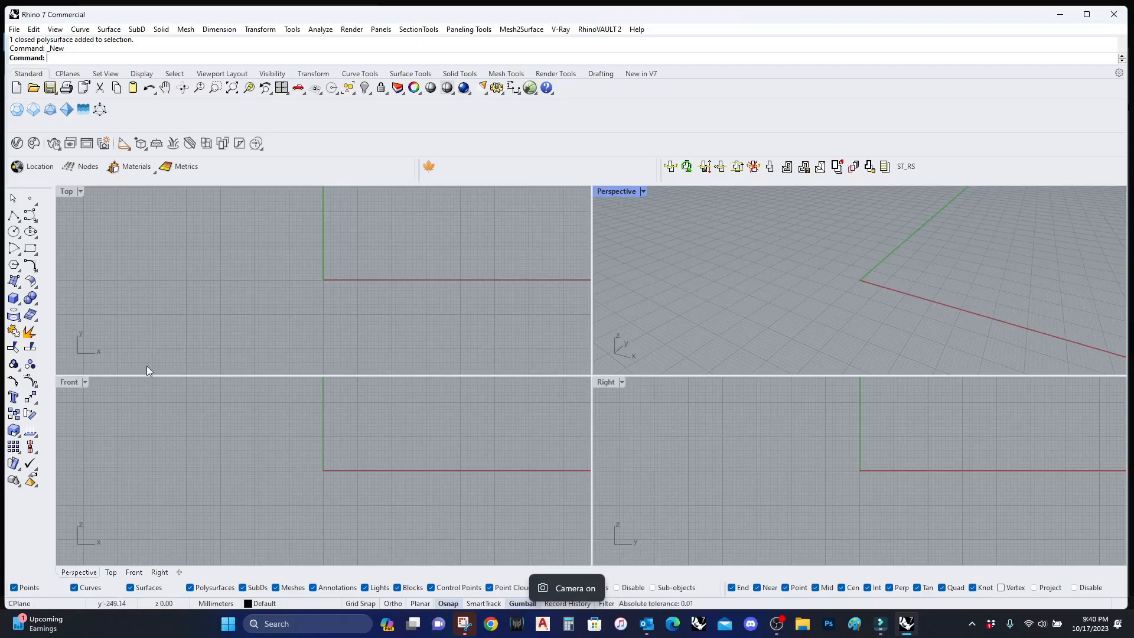
# Step: Draw a freehand solid box near the origin in the Perspective view, with its base on the ground plane
pyautogui.click(35, 306)
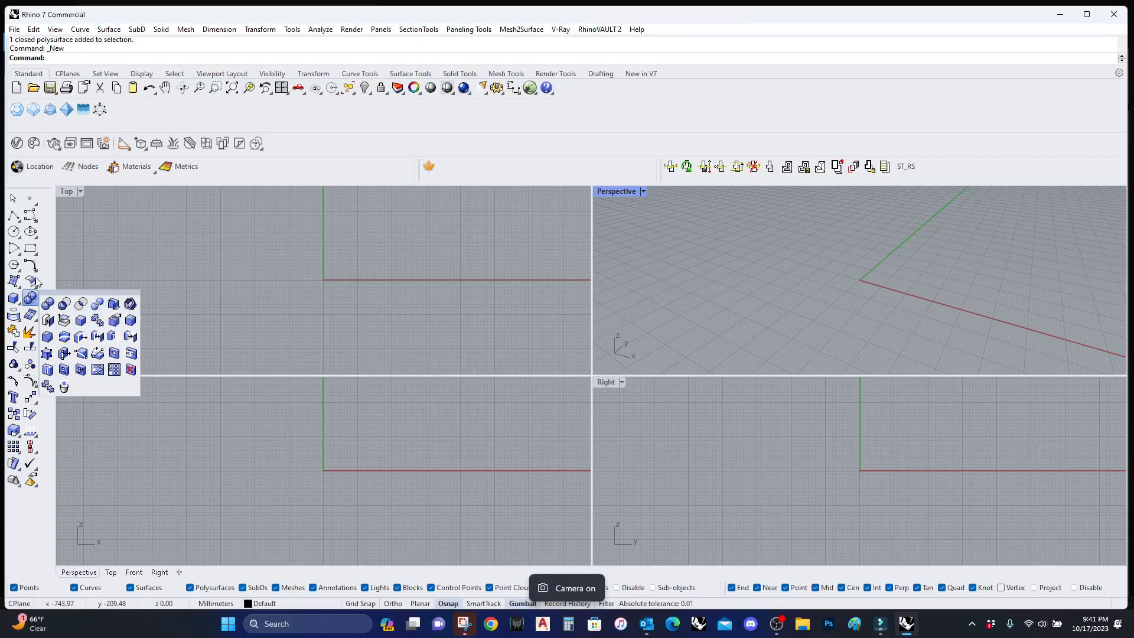
pyautogui.click(330, 296)
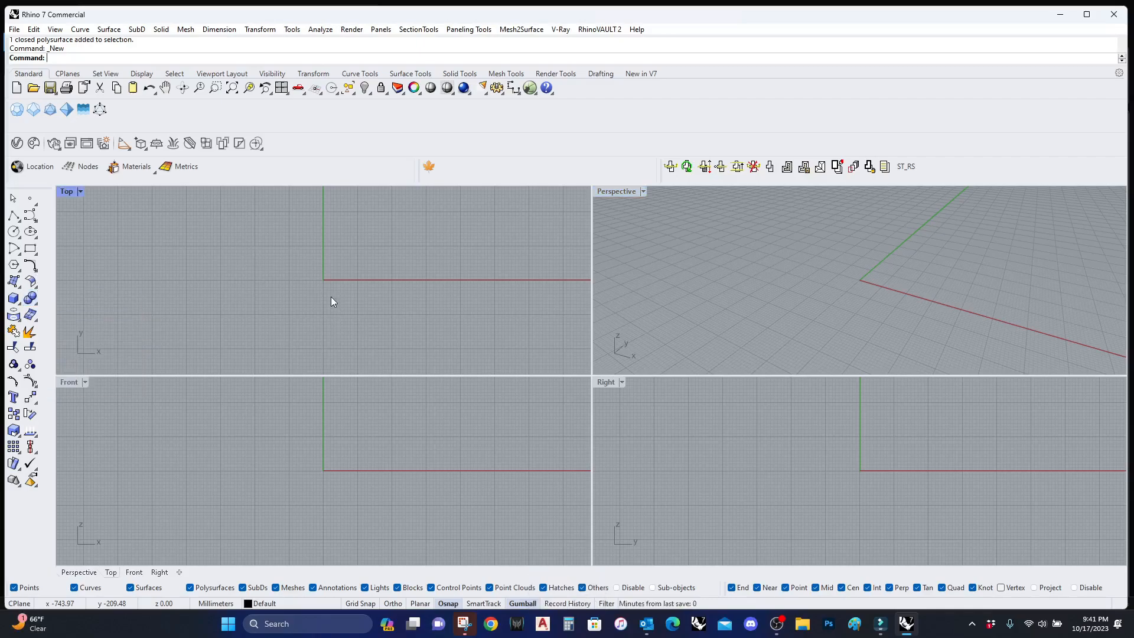
pyautogui.click(13, 299)
pyautogui.click(852, 295)
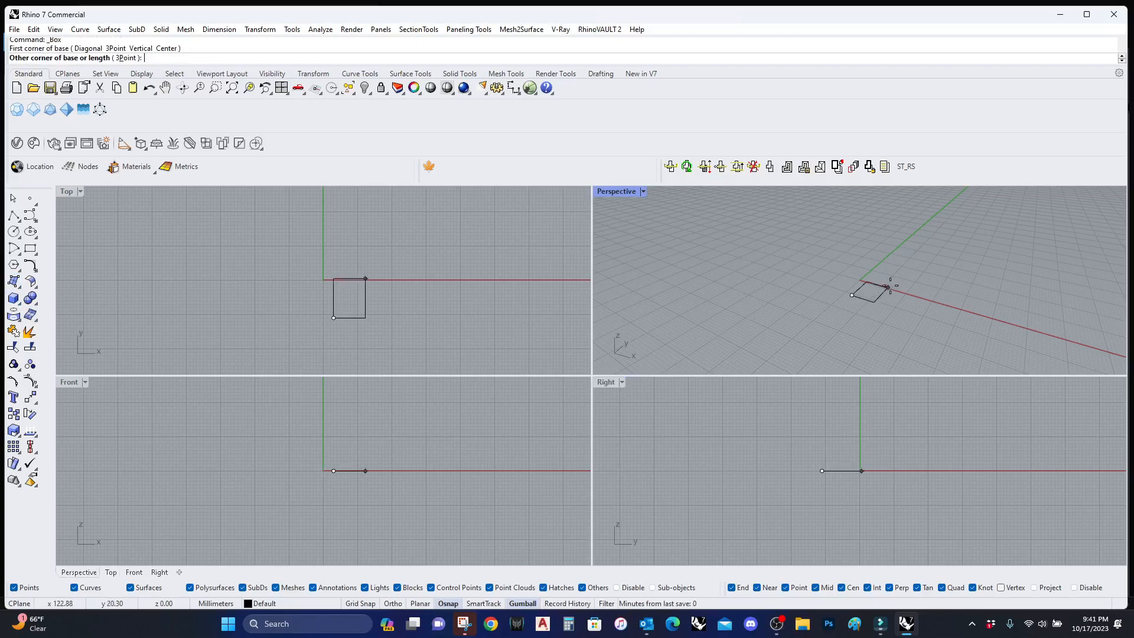
pyautogui.click(922, 294)
pyautogui.click(912, 251)
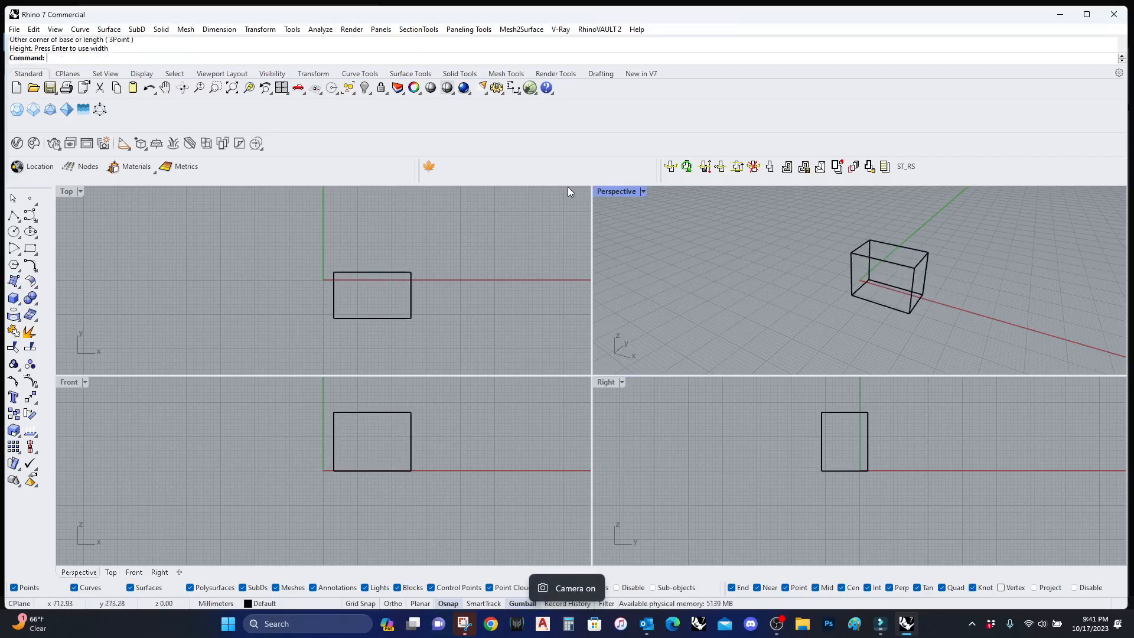
# Step: Maximize the Perspective viewport and set its display mode to Shaded
pyautogui.doubleClick(604, 192)
pyautogui.click(78, 190)
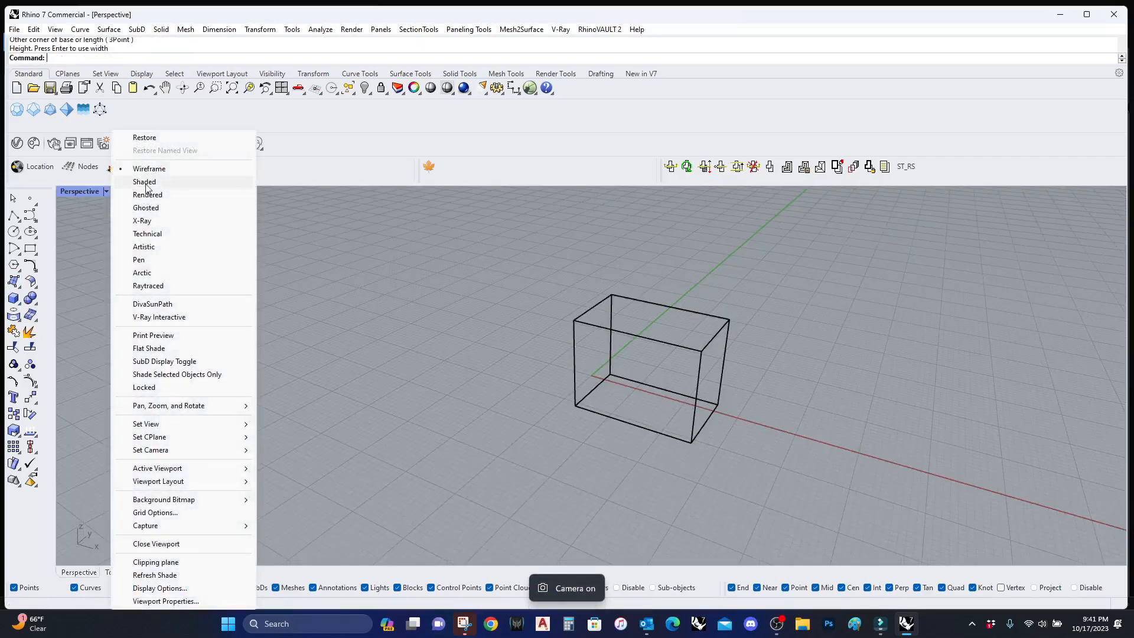
pyautogui.click(177, 183)
# Step: Copy the box diagonally toward its far upper corner and adjust the copy's height so both boxes overlap
pyautogui.click(695, 372)
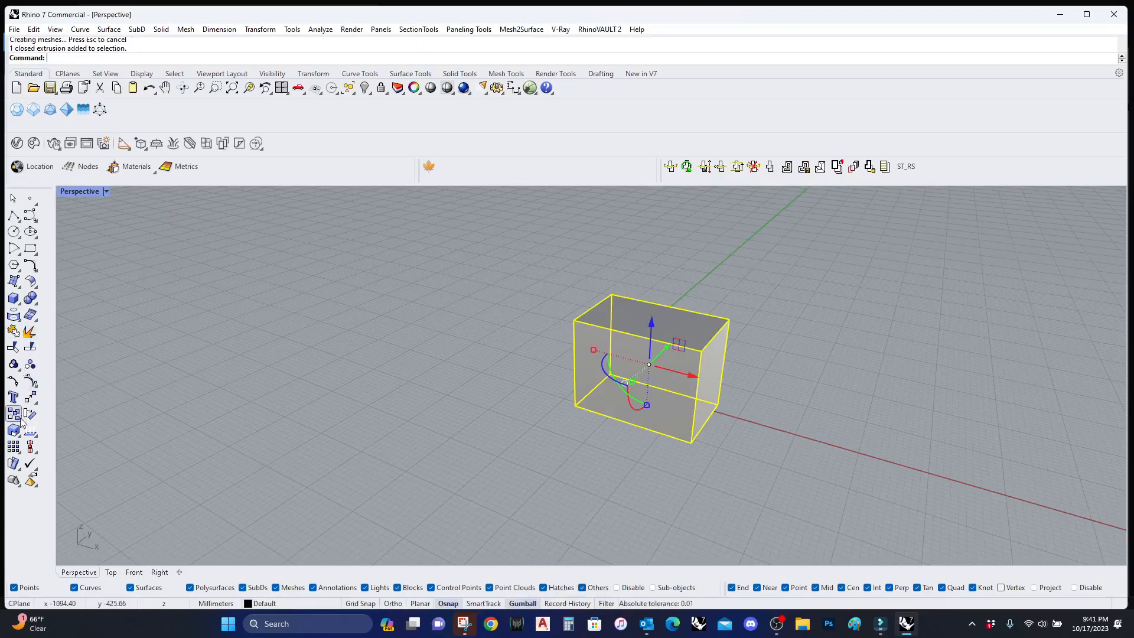
pyautogui.click(30, 348)
pyautogui.click(573, 407)
pyautogui.click(717, 334)
pyautogui.press('Return')
pyautogui.moveTo(793, 294); pyautogui.dragTo(792, 270)
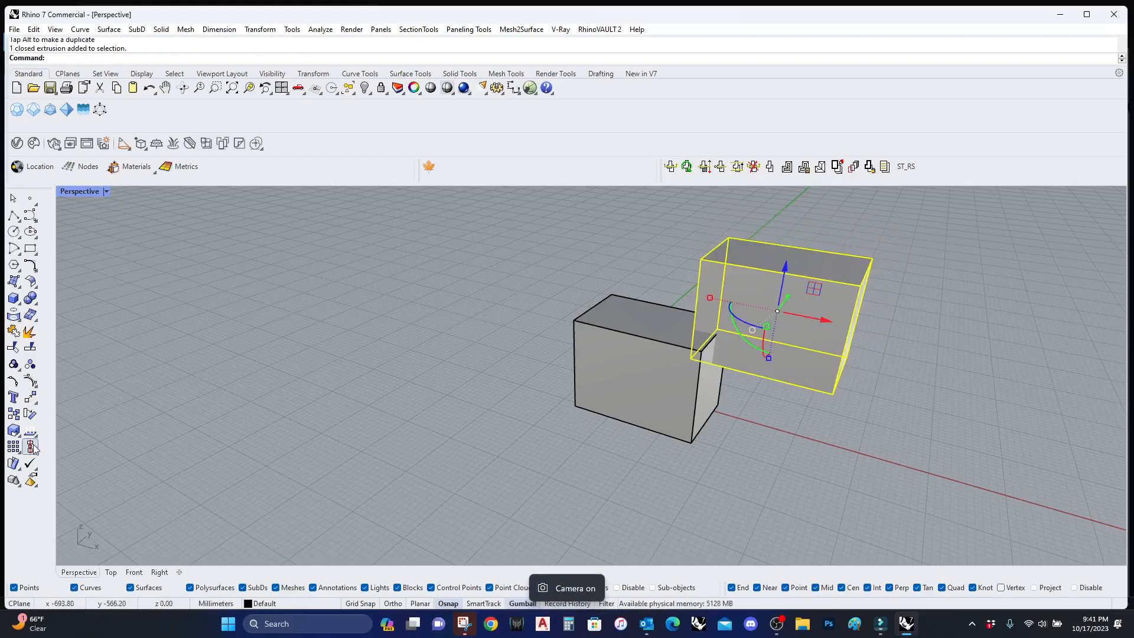
# Step: Copy the second box from its lower front corner to the upper corner directly above it
pyautogui.click(14, 415)
pyautogui.click(832, 394)
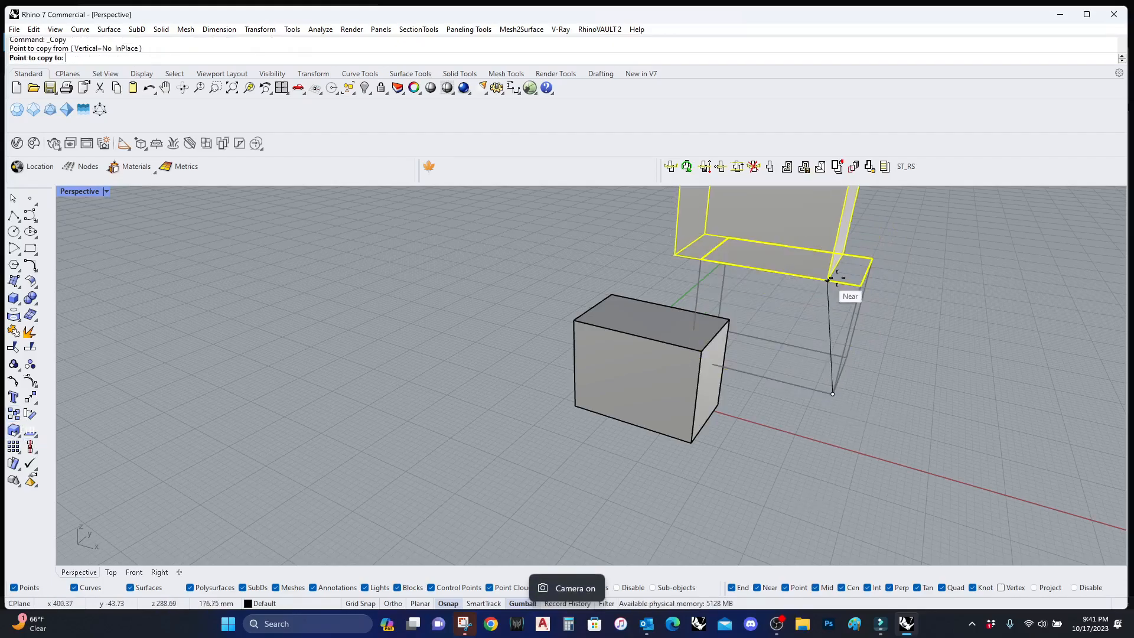
pyautogui.click(860, 286)
pyautogui.press('Return')
# Step: Shift the third box sideways and lower it so it overlaps the second box in a diagonal row
pyautogui.scroll(-10, 717, 359)
pyautogui.click(740, 320)
pyautogui.press('Escape')
pyautogui.scroll(8, 742, 317)
pyautogui.click(742, 317)
pyautogui.moveTo(754, 303); pyautogui.dragTo(804, 323)
pyautogui.moveTo(779, 265); pyautogui.dragTo(774, 311)
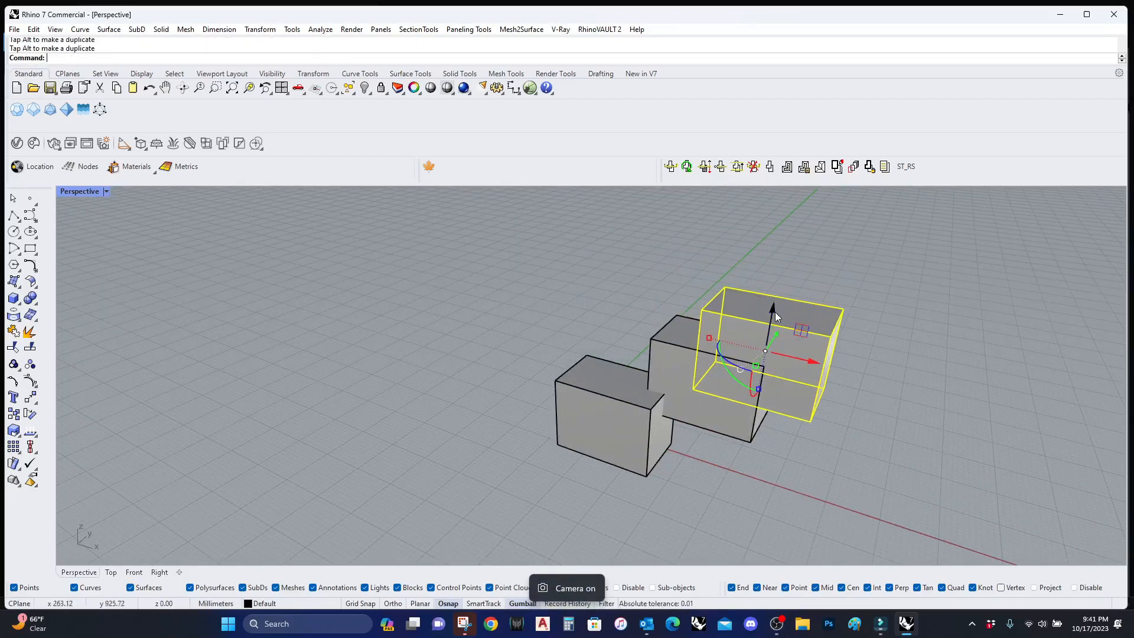
pyautogui.moveTo(845, 381); pyautogui.dragTo(746, 374, button='right')
pyautogui.moveTo(685, 377); pyautogui.dragTo(705, 373)
pyautogui.press('Escape')
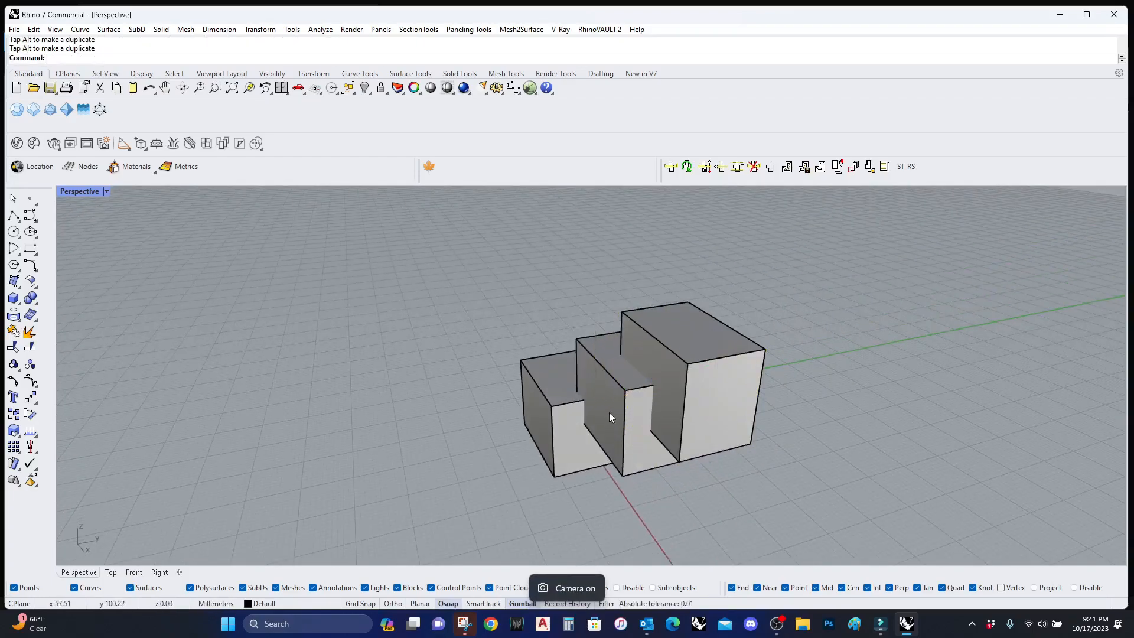
# Step: Copy all three boxes together from the first box's lower corner toward the far end of the row
pyautogui.moveTo(609, 412); pyautogui.dragTo(745, 426, button='right')
pyautogui.moveTo(893, 509); pyautogui.dragTo(601, 307)
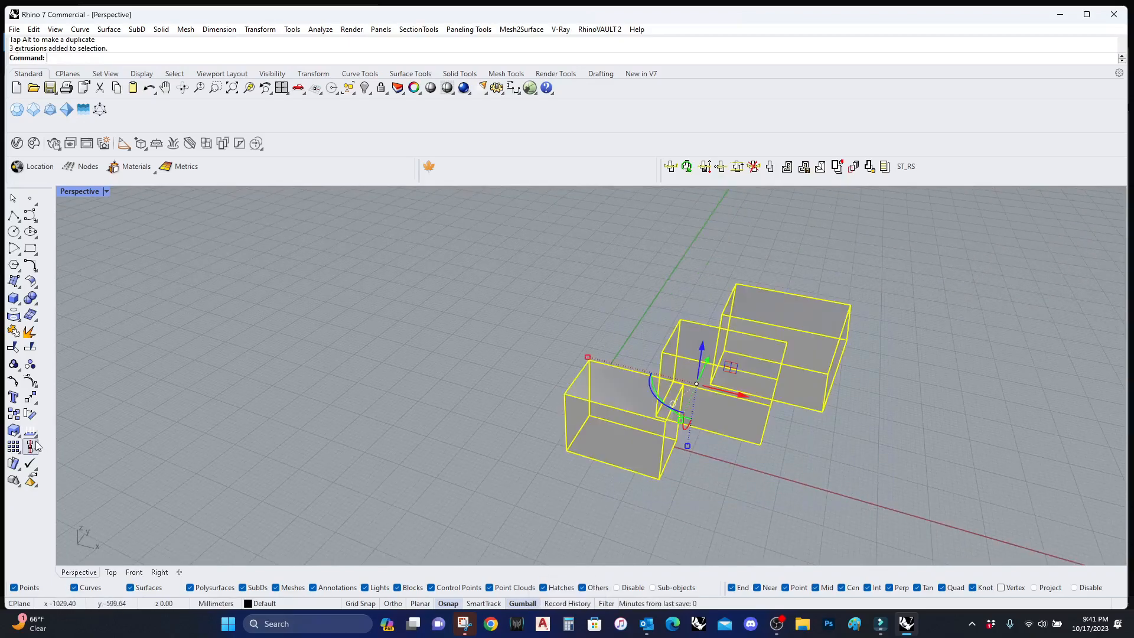
pyautogui.click(13, 413)
pyautogui.click(557, 447)
pyautogui.rightClick(595, 467)
pyautogui.rightClick(568, 450)
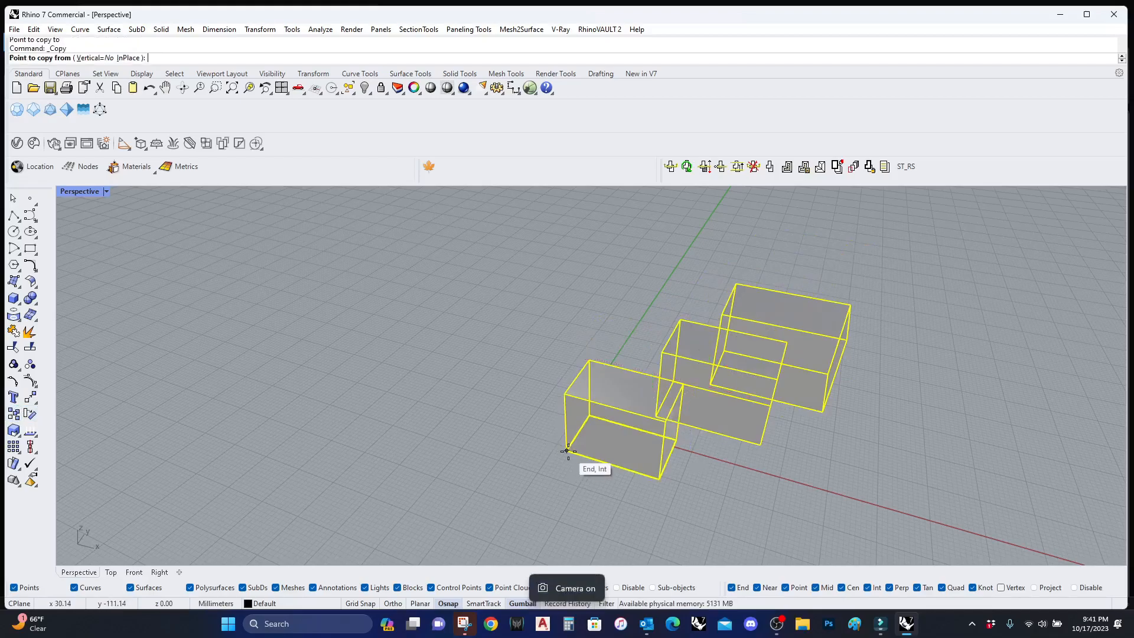
pyautogui.click(567, 450)
pyautogui.click(848, 332)
pyautogui.press('Return')
# Step: Lower the three copied boxes and shift them back so all six boxes overlap in one continuous row
pyautogui.scroll(-3, 363, 424)
pyautogui.press('Escape')
pyautogui.moveTo(633, 297); pyautogui.dragTo(631, 372)
pyautogui.scroll(3, 738, 323)
pyautogui.moveTo(738, 319); pyautogui.dragTo(649, 331)
pyautogui.press('Escape')
pyautogui.moveTo(647, 333); pyautogui.dragTo(564, 346, button='right')
pyautogui.click(564, 345)
pyautogui.moveTo(632, 337); pyautogui.dragTo(819, 460, button='right')
pyautogui.press('Escape')
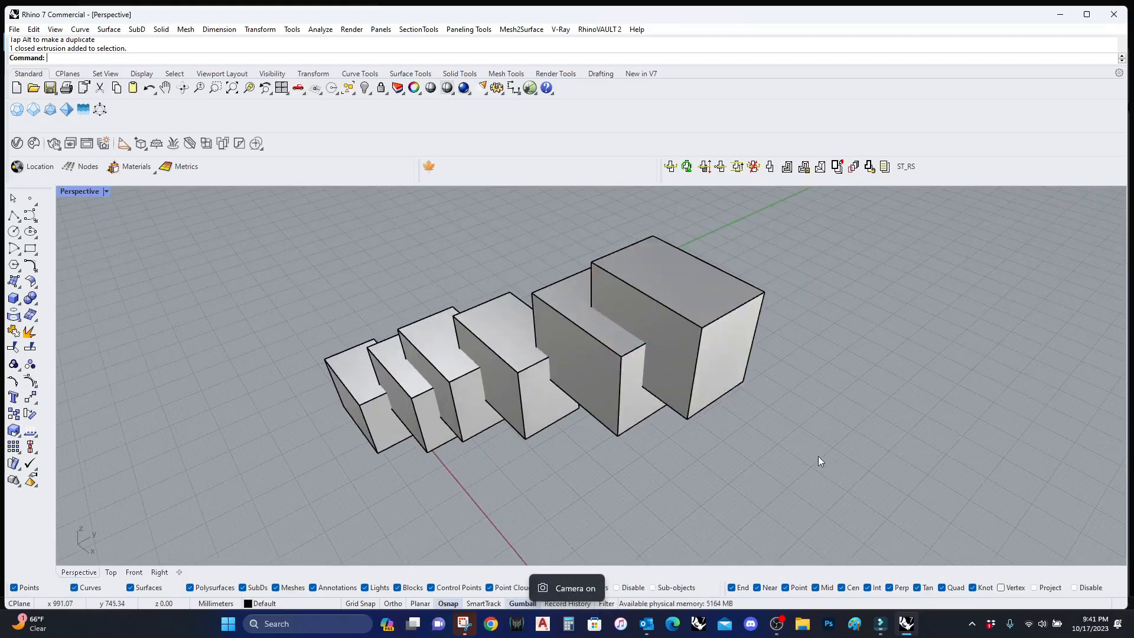
# Step: Group the six boxes
pyautogui.moveTo(911, 544); pyautogui.dragTo(183, 235)
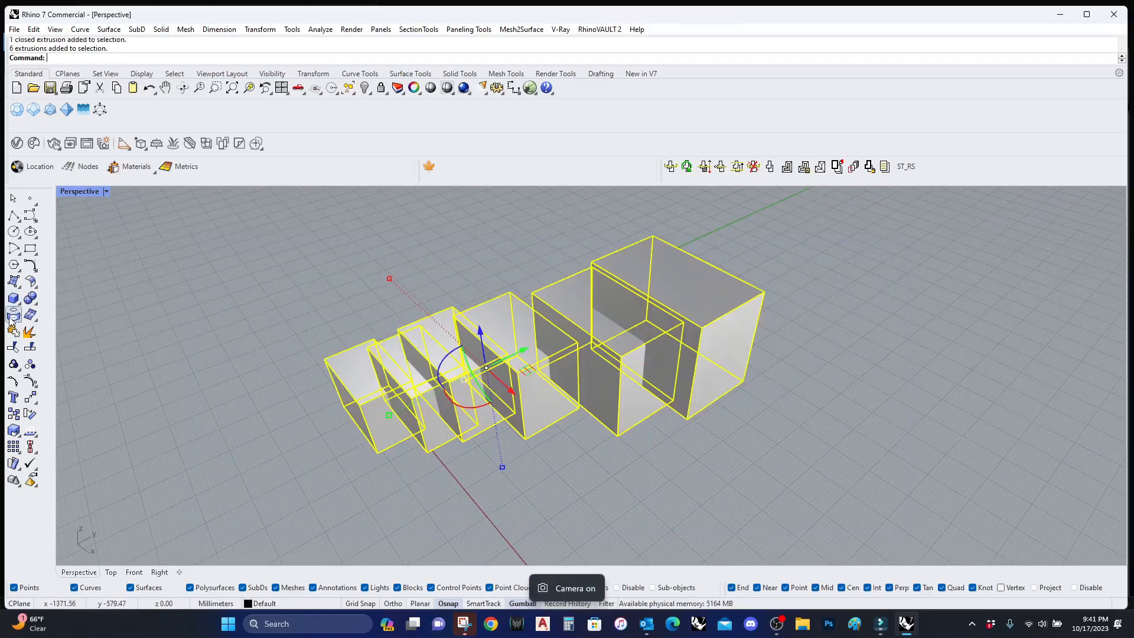
pyautogui.click(13, 364)
pyautogui.moveTo(590, 473); pyautogui.dragTo(706, 351, button='right')
pyautogui.press('Escape')
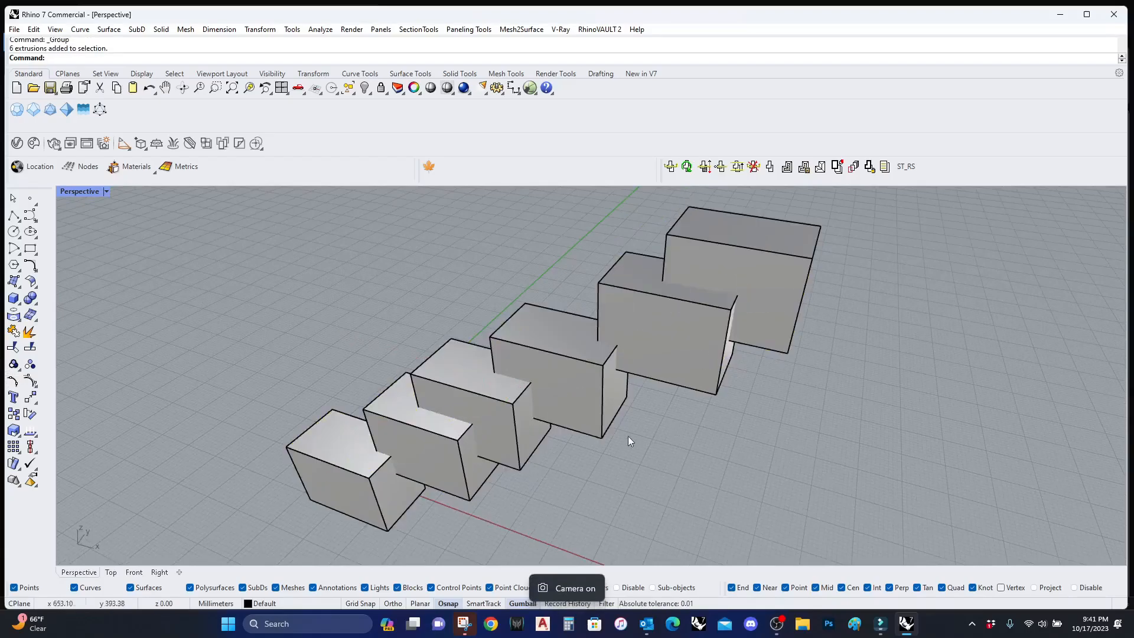
pyautogui.moveTo(640, 434); pyautogui.dragTo(260, 440, button='right')
pyautogui.moveTo(473, 461); pyautogui.dragTo(543, 452, button='right')
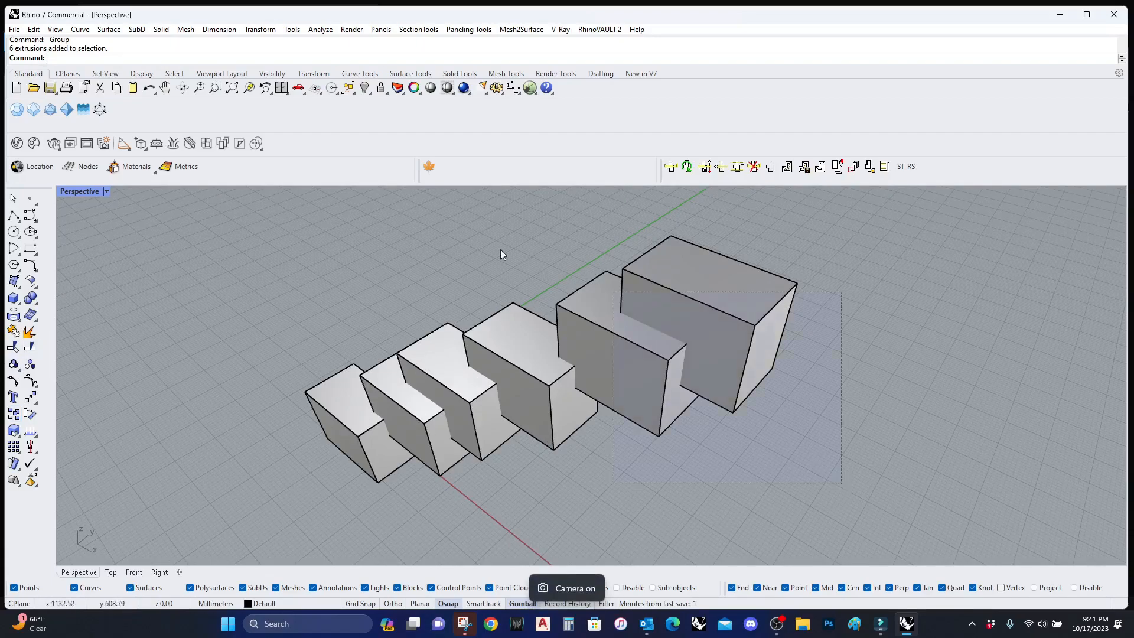
# Step: Ungroup the six boxes
pyautogui.click(614, 297)
pyautogui.click(29, 364)
pyautogui.click(689, 463)
pyautogui.moveTo(689, 463); pyautogui.dragTo(717, 459, button='right')
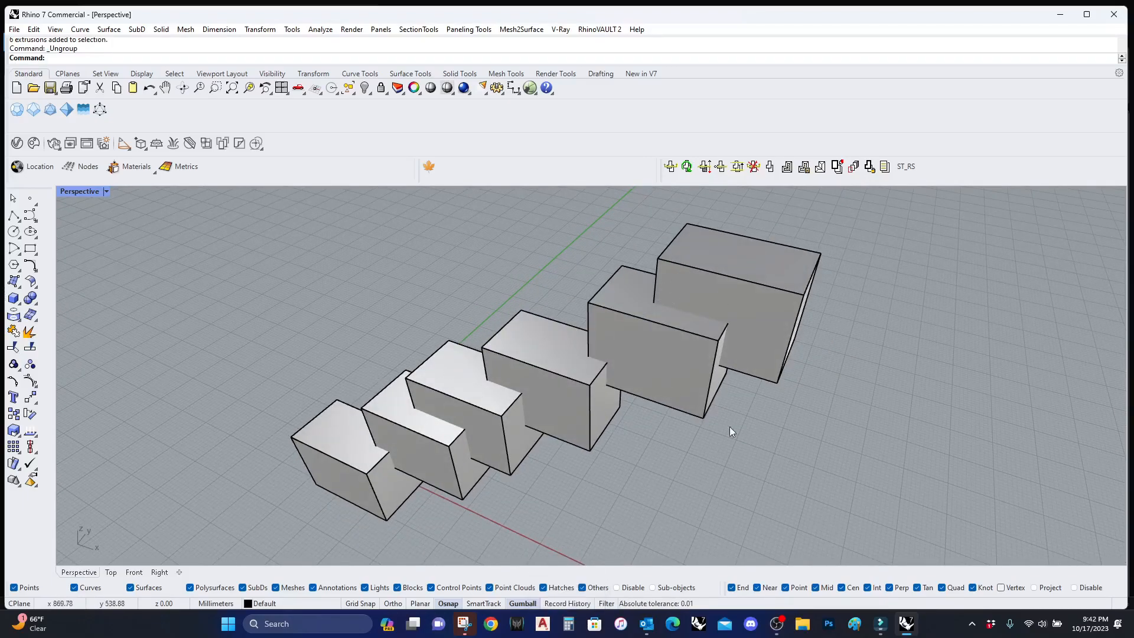
# Step: Merge all six overlapping boxes into one solid with Boolean Union
pyautogui.moveTo(929, 558); pyautogui.dragTo(289, 277)
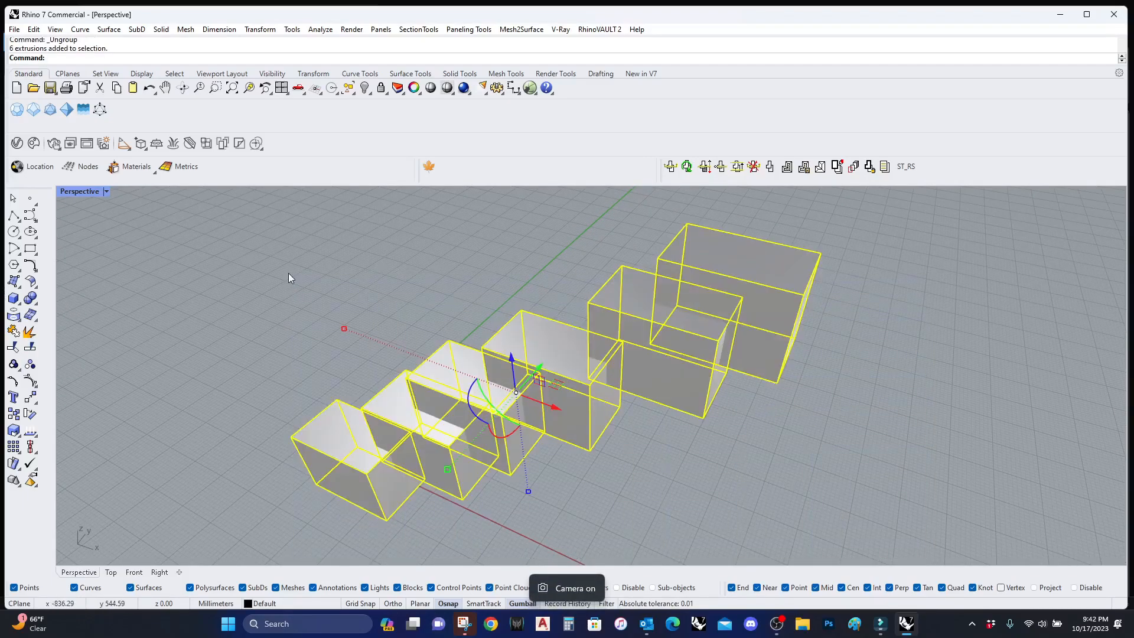
pyautogui.click(34, 302)
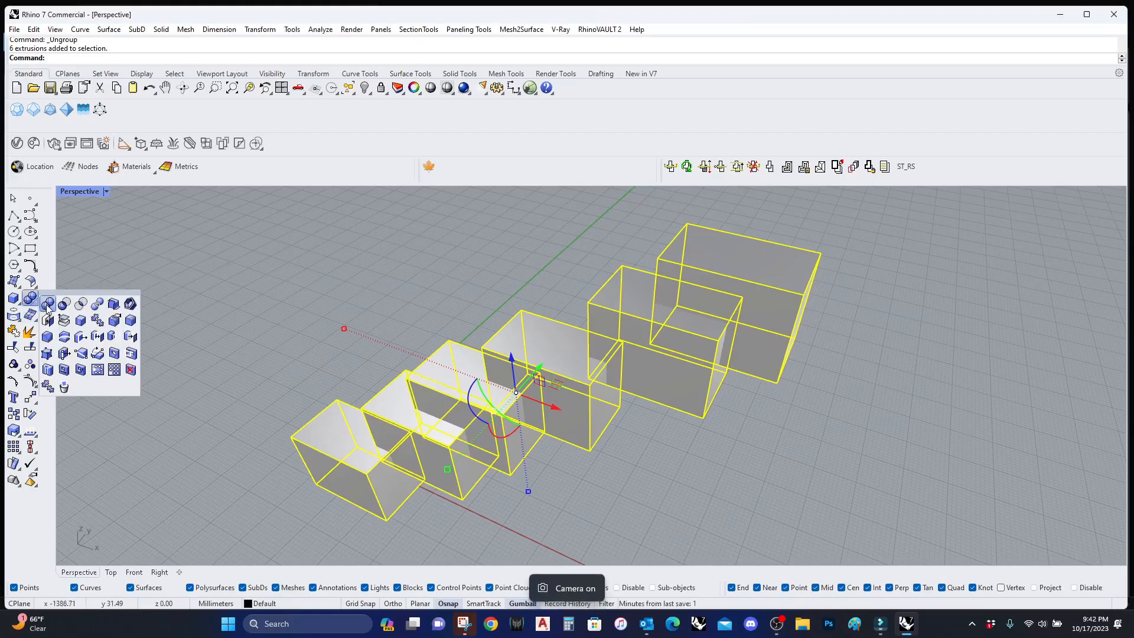
pyautogui.click(47, 304)
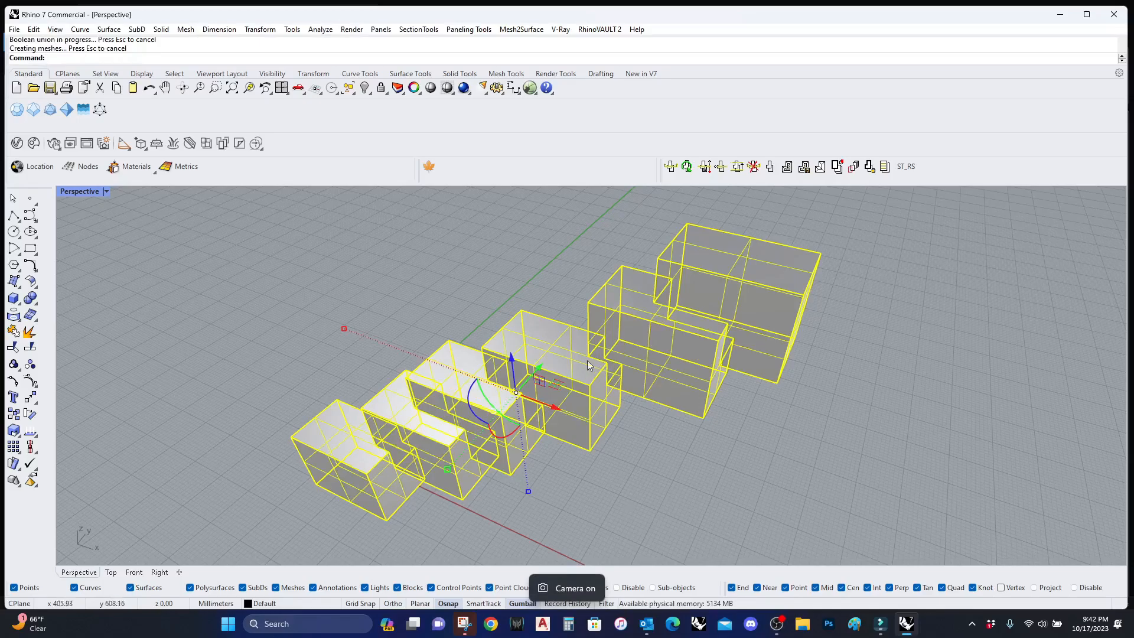
# Step: Inspect the merged solid from several angles, checking the joints where the boxes meet
pyautogui.scroll(4, 747, 452)
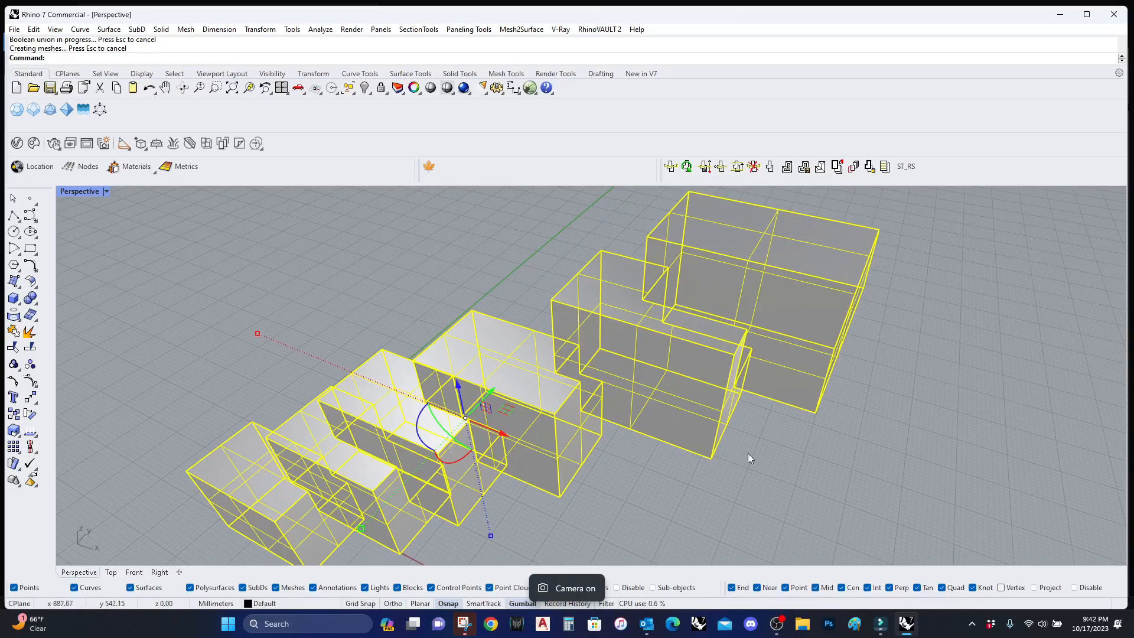
pyautogui.moveTo(733, 329); pyautogui.dragTo(656, 315, button='right')
pyautogui.click(630, 327)
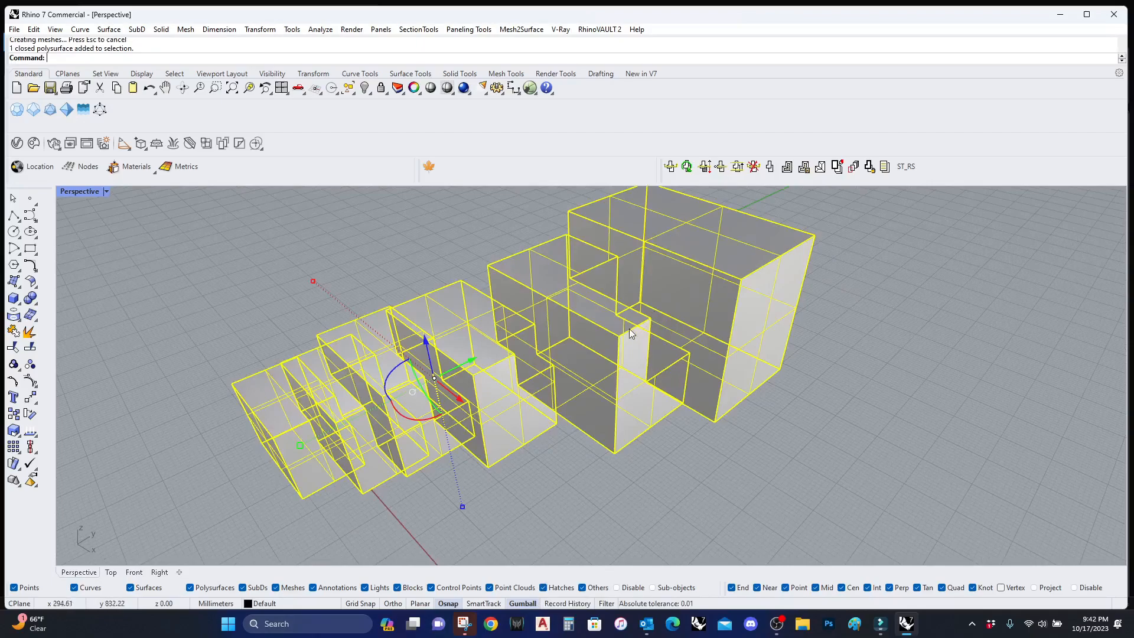
pyautogui.press('Escape')
pyautogui.moveTo(552, 353)
pyautogui.mouseDown(button='right')
pyautogui.moveTo(625, 334)
pyautogui.moveTo(618, 377)
pyautogui.moveTo(670, 334)
pyautogui.moveTo(626, 354)
pyautogui.moveTo(614, 384)
pyautogui.moveTo(608, 341)
pyautogui.mouseUp(button='right')
pyautogui.scroll(-7, 620, 378)
pyautogui.scroll(6, 670, 333)
pyautogui.click(614, 369)
pyautogui.scroll(5, 584, 357)
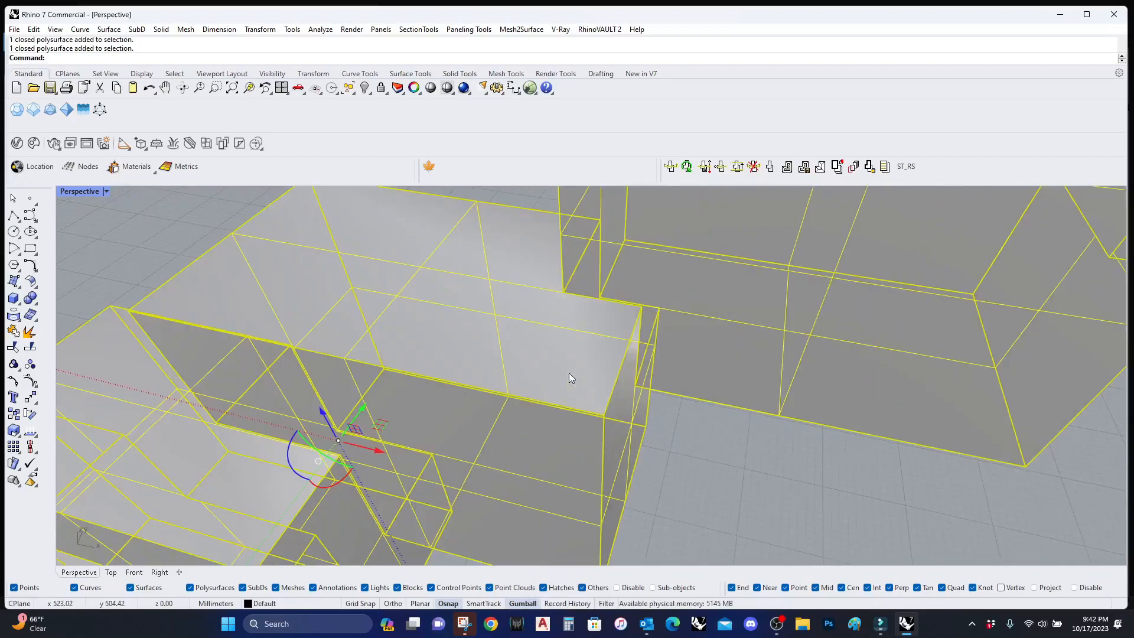
pyautogui.press('Escape')
pyautogui.scroll(-6, 657, 306)
pyautogui.moveTo(657, 306); pyautogui.dragTo(427, 386, button='right')
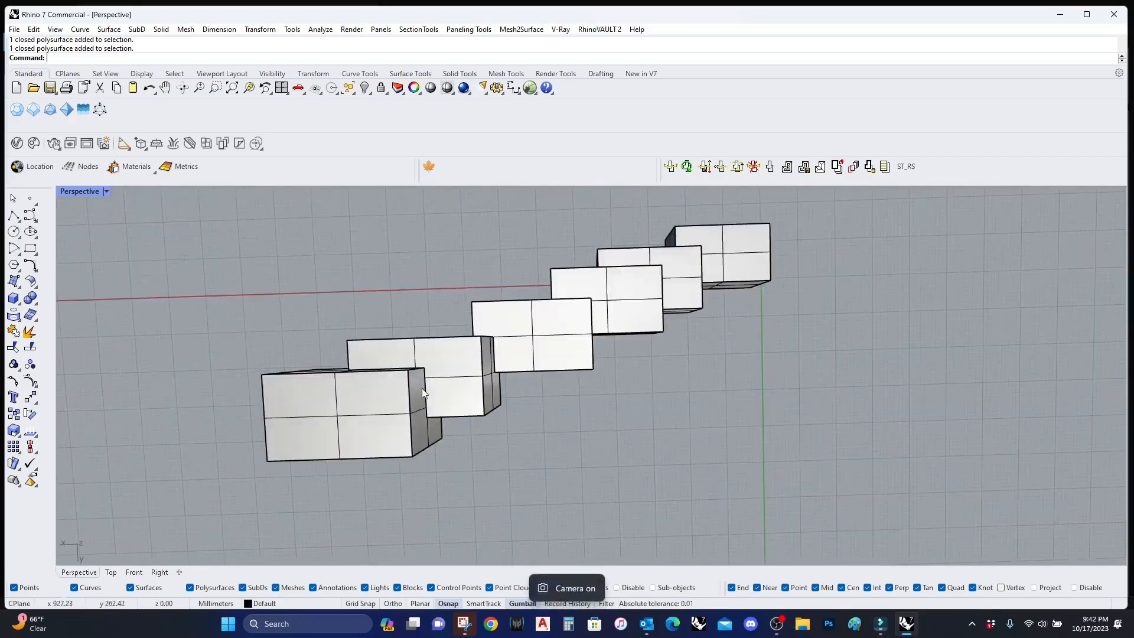
# Step: Paste a copy of the merged six-box solid and move it along X beside the original
pyautogui.click(434, 385)
pyautogui.scroll(7, 435, 385)
pyautogui.moveTo(501, 366); pyautogui.dragTo(714, 347, button='right')
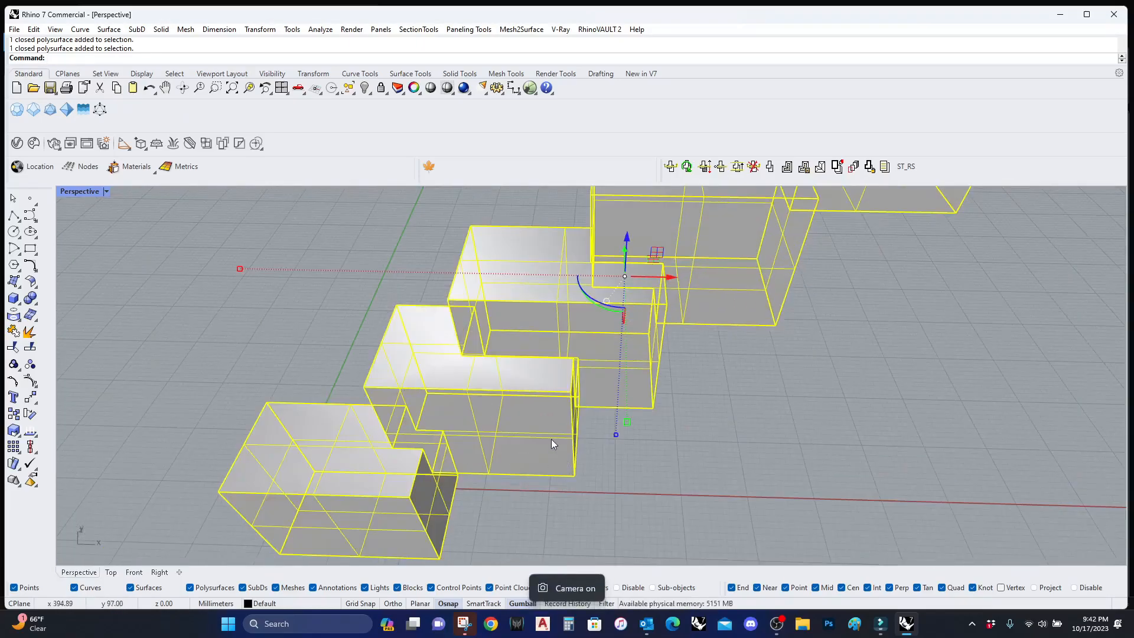
pyautogui.scroll(-6, 551, 438)
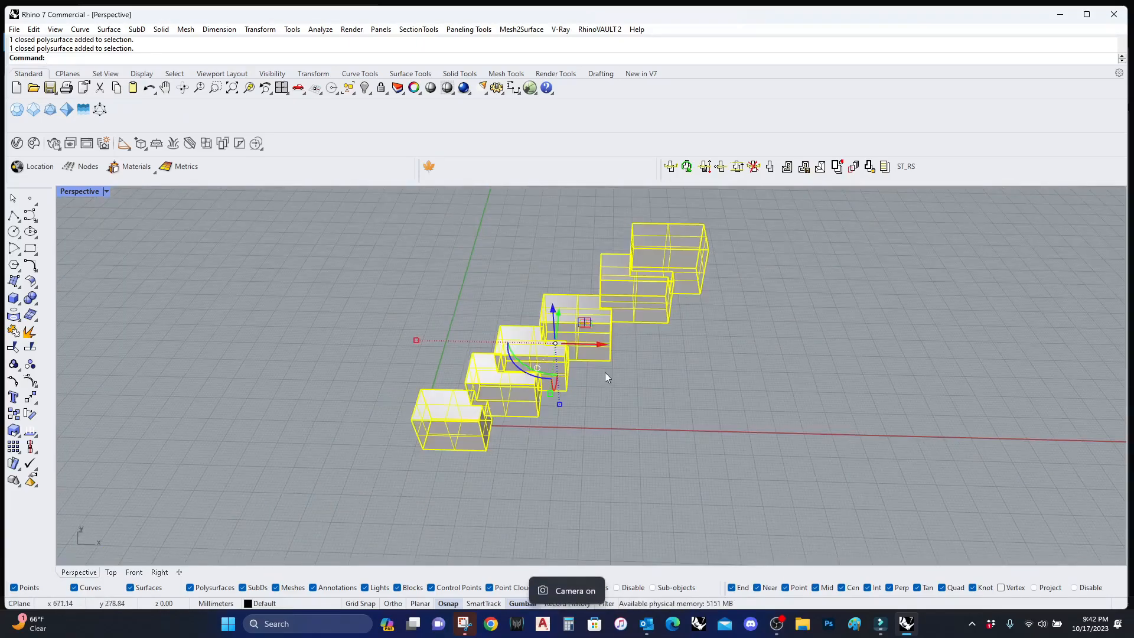
pyautogui.hotkey('ctrl', 'v')
pyautogui.moveTo(611, 344); pyautogui.dragTo(732, 423)
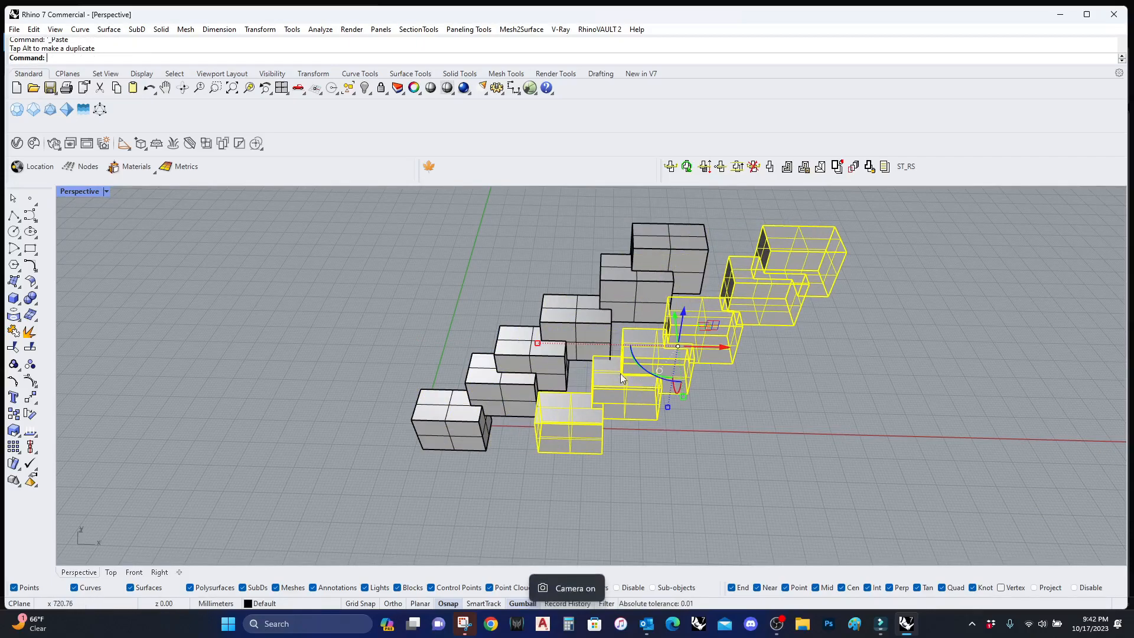
pyautogui.moveTo(643, 371); pyautogui.dragTo(642, 332)
pyautogui.press('Escape')
# Step: Rotate and move the pasted solid so that it crosses through the original row of boxes
pyautogui.moveTo(732, 385); pyautogui.dragTo(576, 379, button='right')
pyautogui.click(576, 428)
pyautogui.moveTo(563, 422); pyautogui.dragTo(590, 413)
pyautogui.moveTo(633, 408); pyautogui.dragTo(728, 401, button='right')
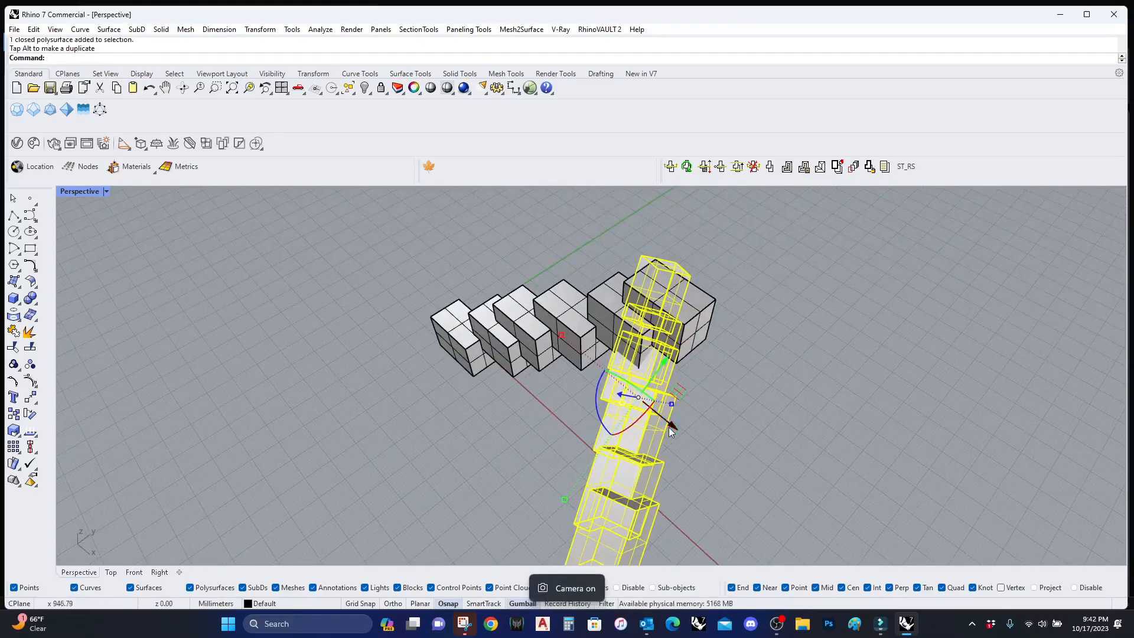
pyautogui.moveTo(667, 433); pyautogui.dragTo(643, 396)
pyautogui.moveTo(603, 367); pyautogui.dragTo(463, 299, button='right')
pyautogui.press('Escape')
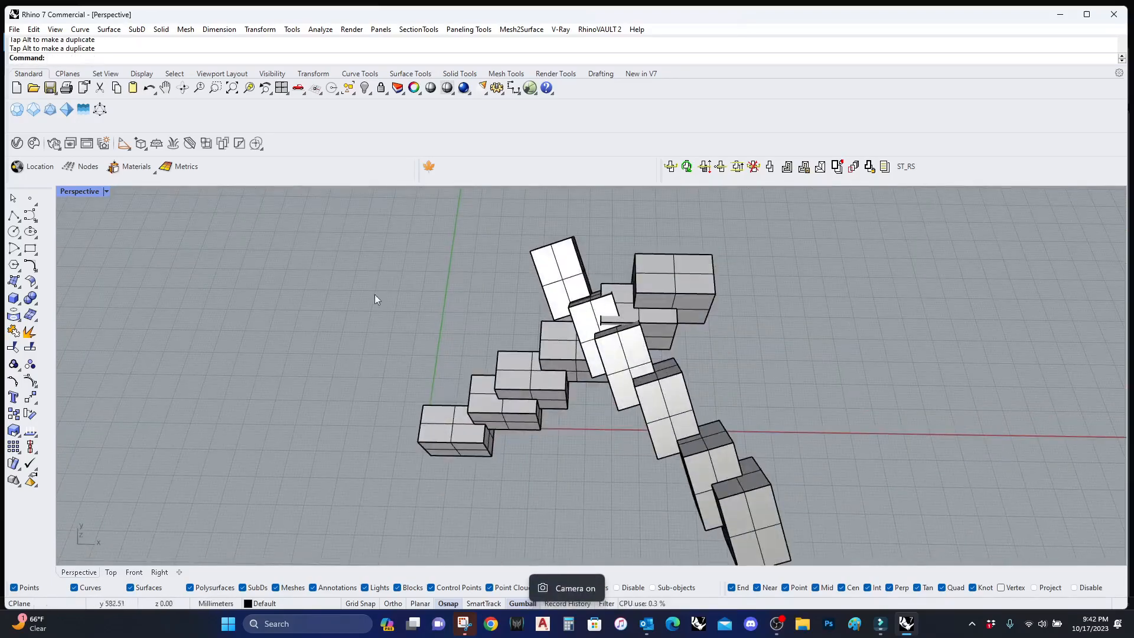
# Step: Merge the two crossing solids into one with Boolean Union
pyautogui.moveTo(741, 329); pyautogui.dragTo(679, 283, button='right')
pyautogui.click(645, 262)
pyautogui.click(667, 315)
pyautogui.press('Return')
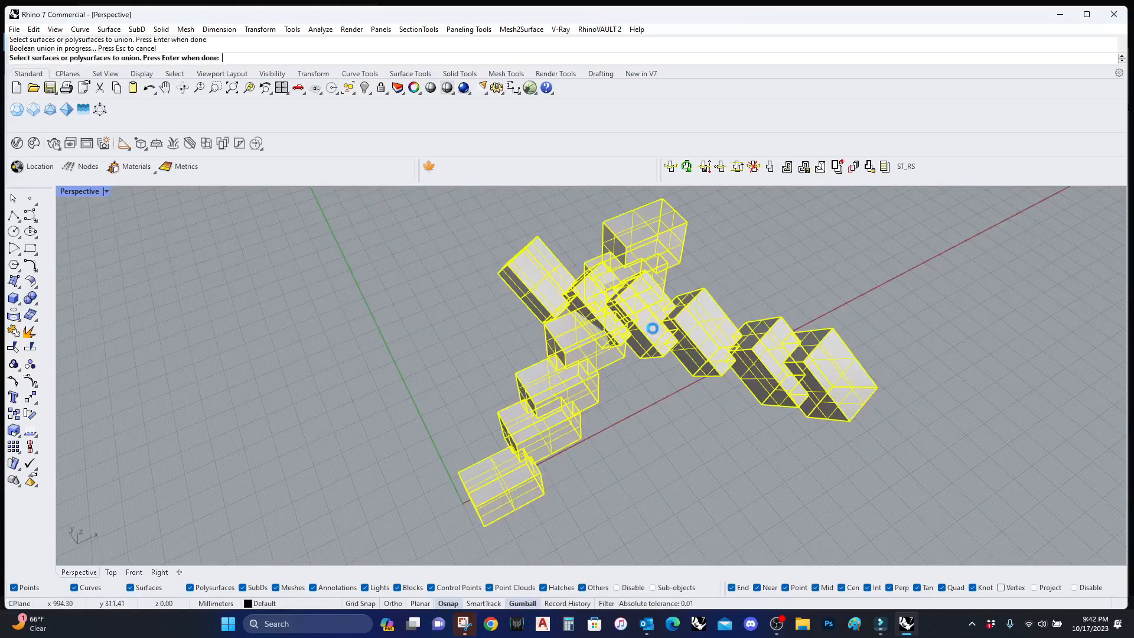
# Step: Inspect the crossing area of the merged solid up close and from several angles
pyautogui.scroll(3, 607, 303)
pyautogui.scroll(5, 619, 272)
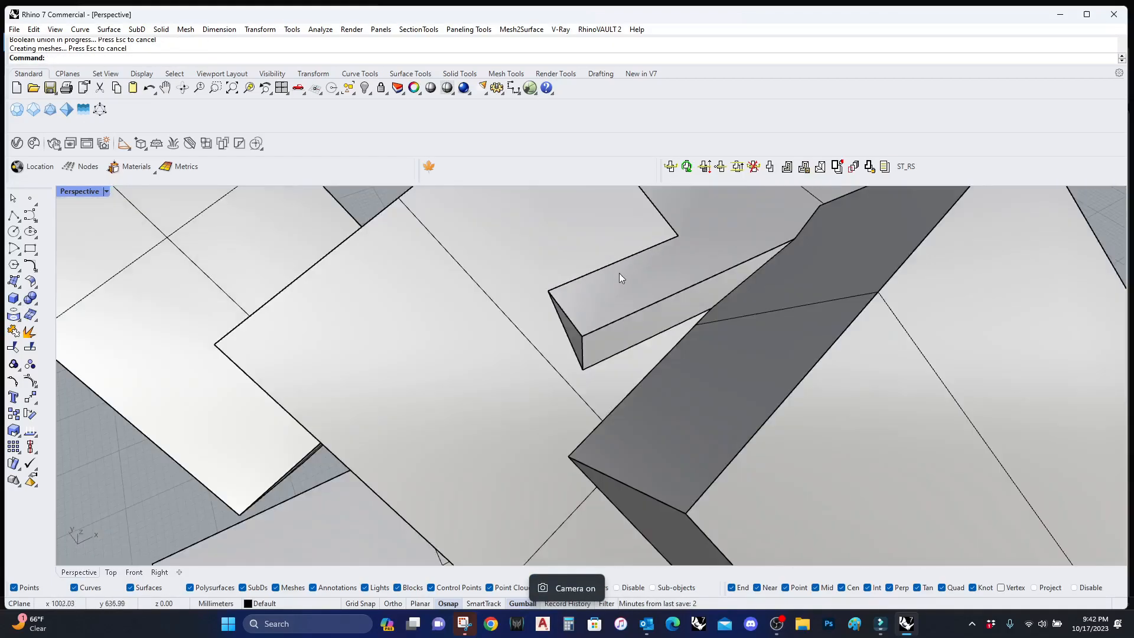
pyautogui.moveTo(578, 370); pyautogui.dragTo(383, 347, button='right')
pyautogui.scroll(-5, 348, 307)
pyautogui.moveTo(339, 293); pyautogui.dragTo(458, 408, button='right')
pyautogui.scroll(-3, 433, 431)
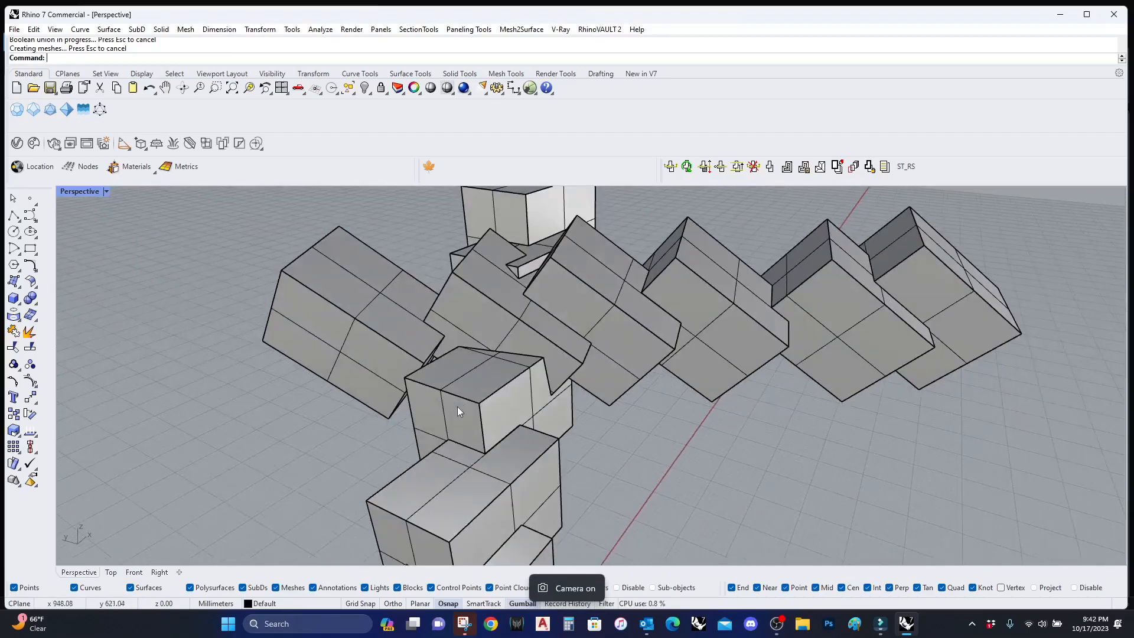
pyautogui.scroll(-6, 565, 396)
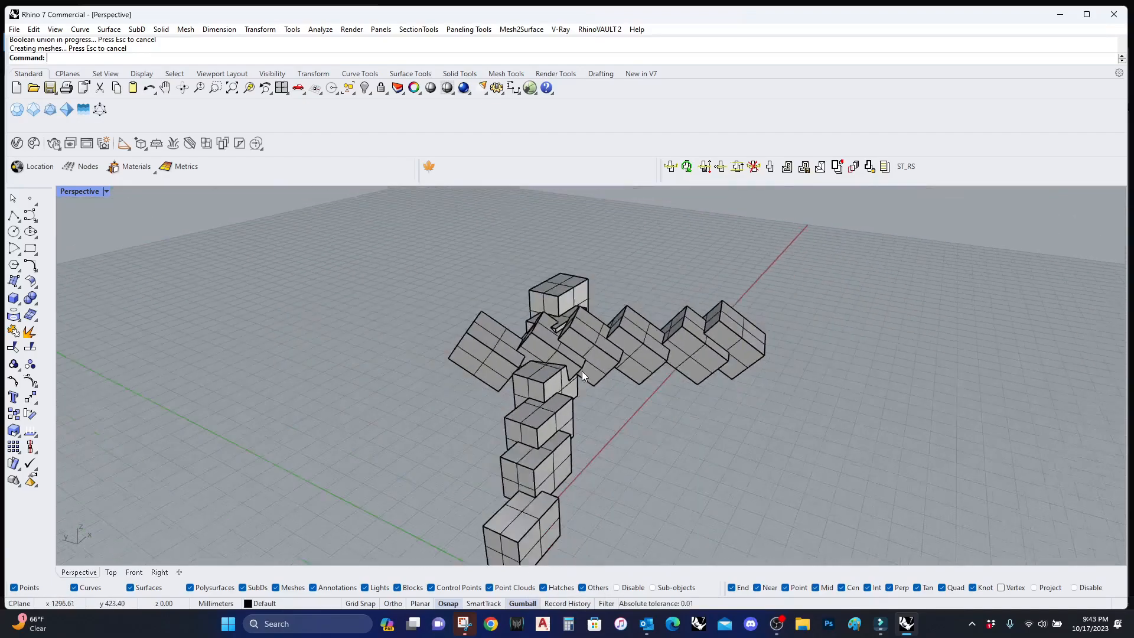
pyautogui.scroll(3, 557, 404)
pyautogui.scroll(4, 557, 404)
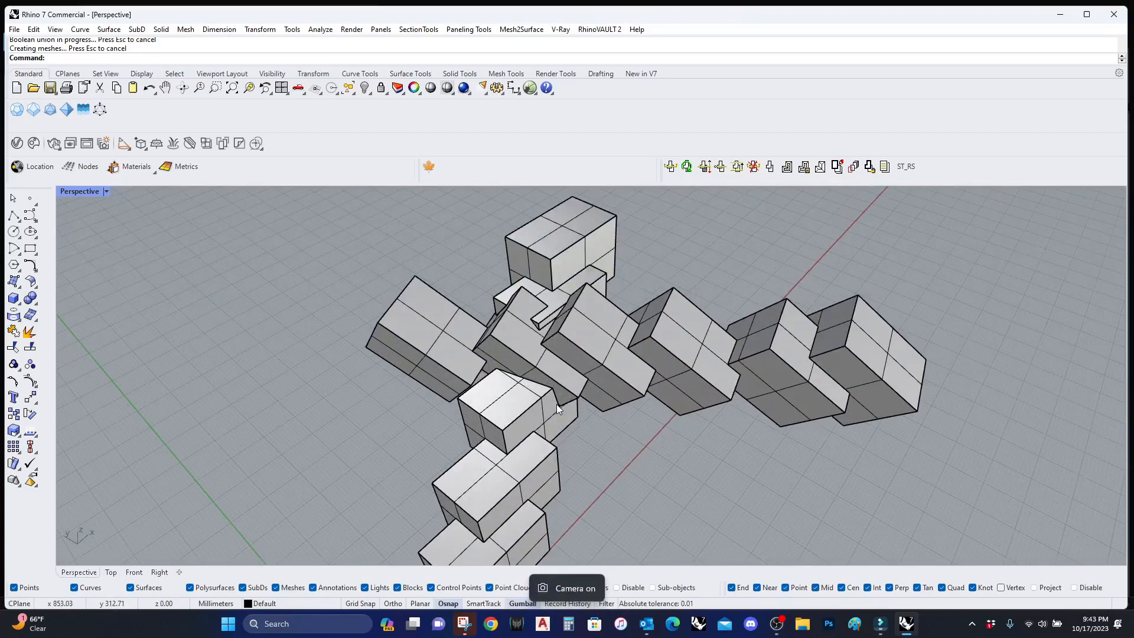
pyautogui.scroll(-4, 556, 404)
pyautogui.moveTo(556, 402); pyautogui.dragTo(499, 371, button='right')
# Step: Duplicate the cross-shaped solid, and move and rotate the copy so that it overlaps the original
pyautogui.click(498, 370)
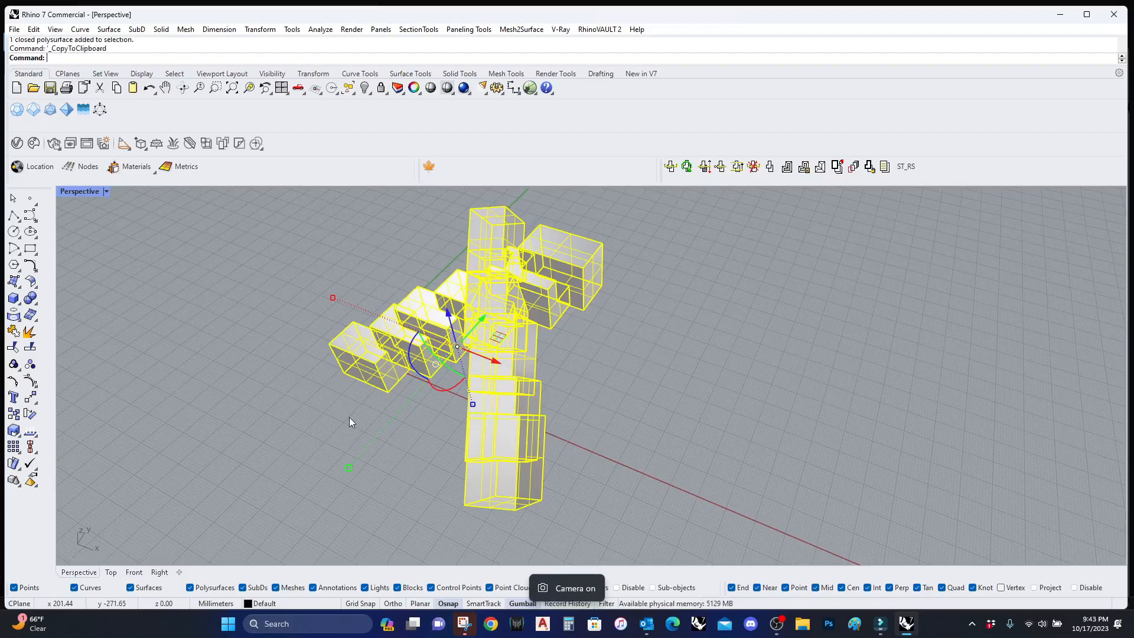
pyautogui.moveTo(501, 366); pyautogui.dragTo(631, 448)
pyautogui.click(615, 463)
pyautogui.moveTo(616, 463); pyautogui.dragTo(643, 453, button='right')
pyautogui.click(757, 342)
pyautogui.moveTo(757, 342); pyautogui.dragTo(728, 347)
pyautogui.moveTo(728, 347); pyautogui.dragTo(598, 405, button='right')
pyautogui.moveTo(627, 408); pyautogui.dragTo(572, 481)
pyautogui.moveTo(572, 481); pyautogui.dragTo(716, 391, button='right')
pyautogui.moveTo(736, 358); pyautogui.dragTo(733, 293)
pyautogui.press('Escape')
pyautogui.moveTo(734, 293); pyautogui.dragTo(711, 338, button='right')
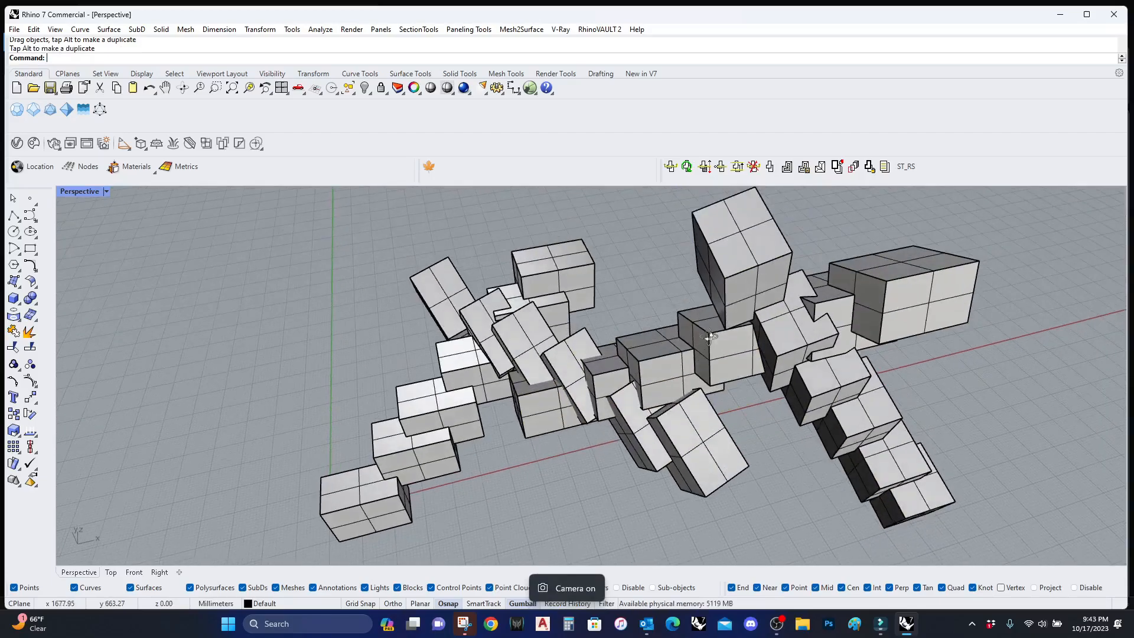
# Step: Merge the two overlapping cross-shaped solids into one with Boolean Union
pyautogui.click(677, 366)
pyautogui.keyDown('shift'); pyautogui.click(682, 458); pyautogui.keyUp('shift')
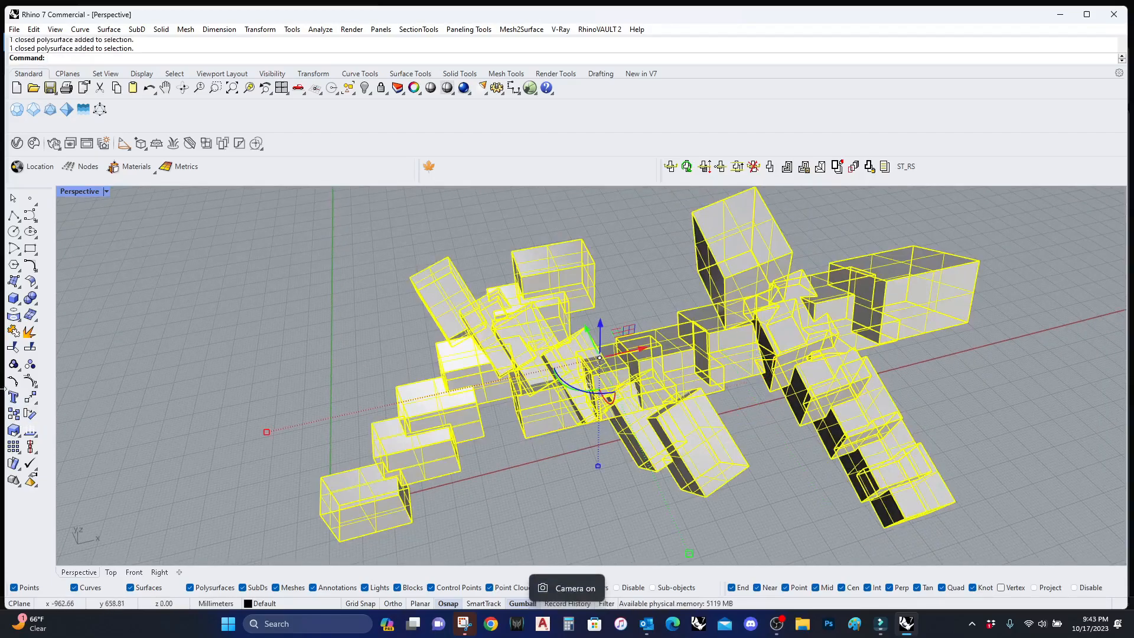
pyautogui.click(30, 298)
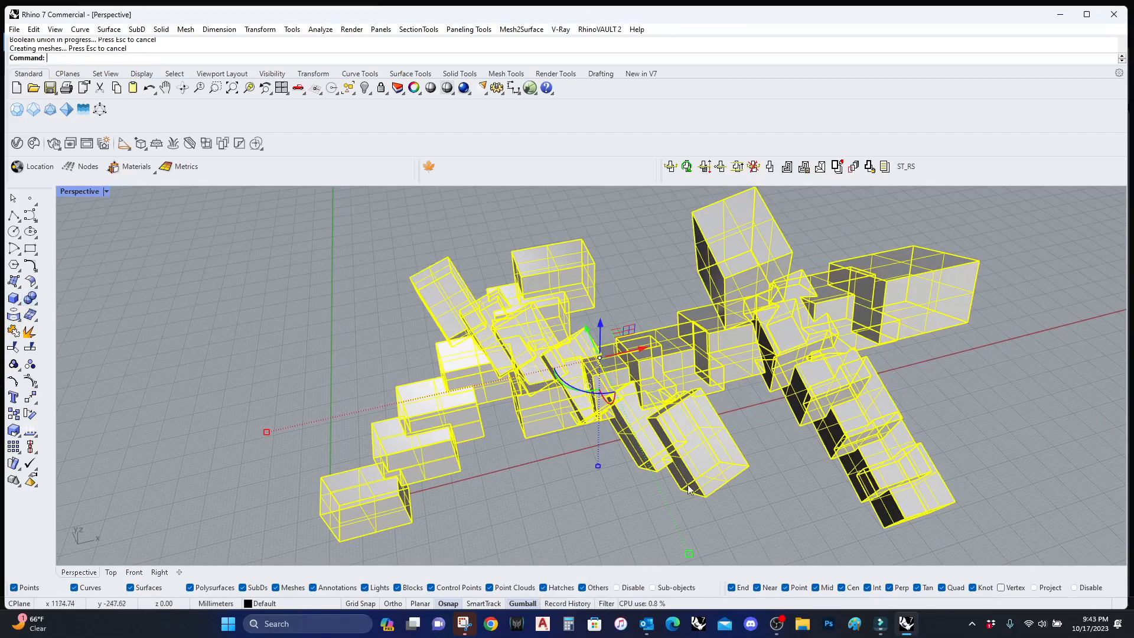
pyautogui.scroll(5, 628, 413)
pyautogui.moveTo(628, 412); pyautogui.dragTo(700, 331, button='right')
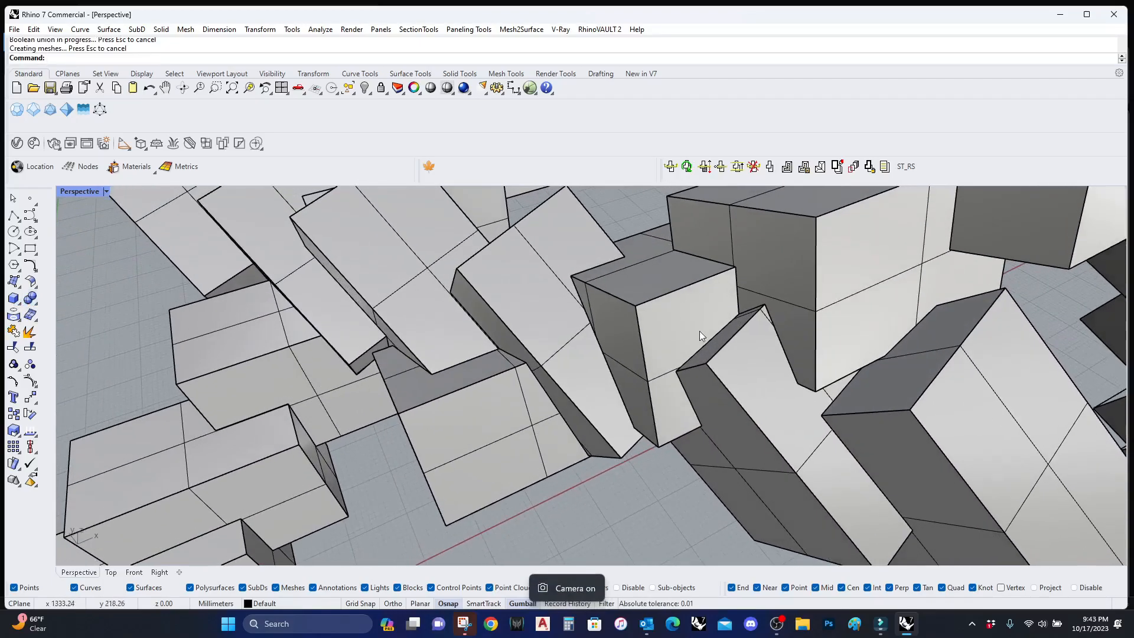
pyautogui.scroll(3, 791, 378)
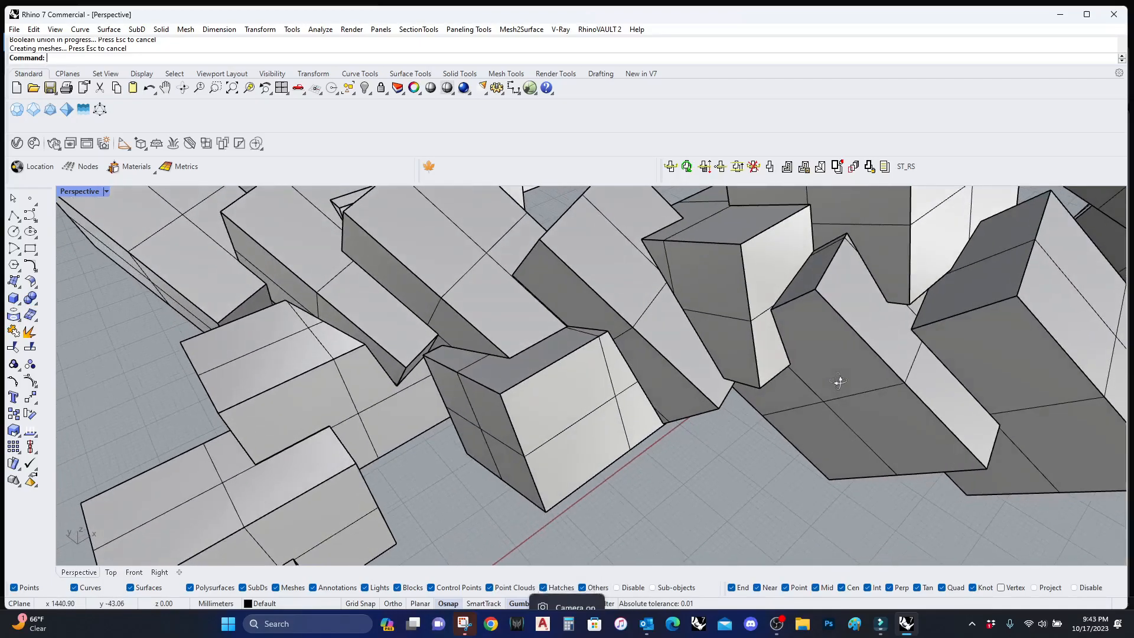
pyautogui.scroll(3, 773, 361)
# Step: Explode the large merged solid into separate surfaces
pyautogui.click(770, 356)
pyautogui.scroll(-5, 768, 361)
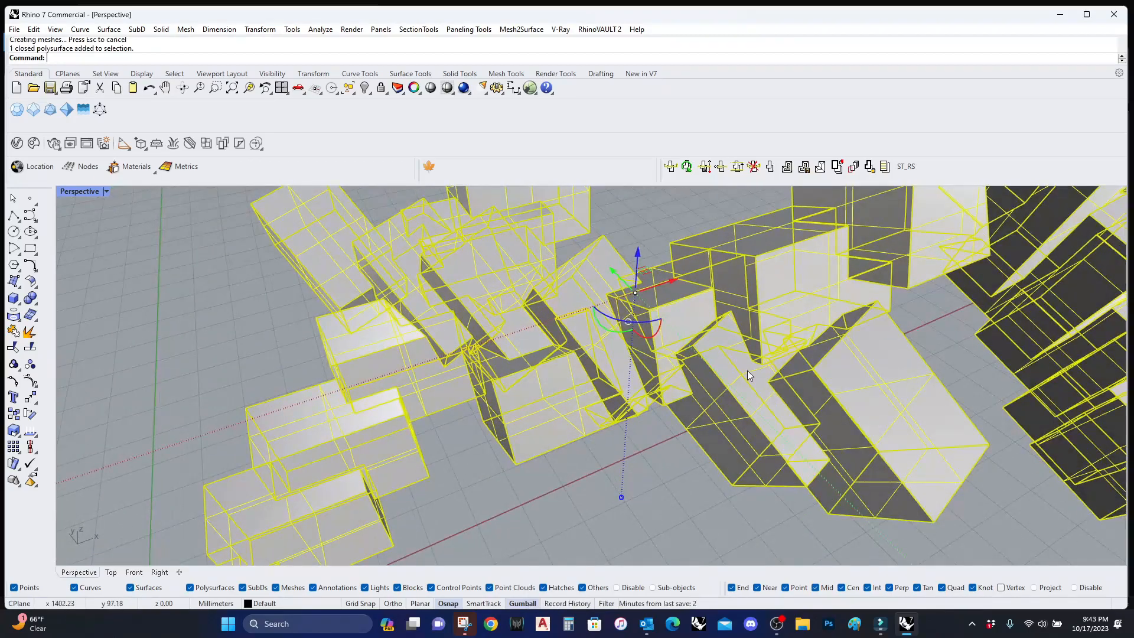
pyautogui.press('Escape')
pyautogui.click(735, 382)
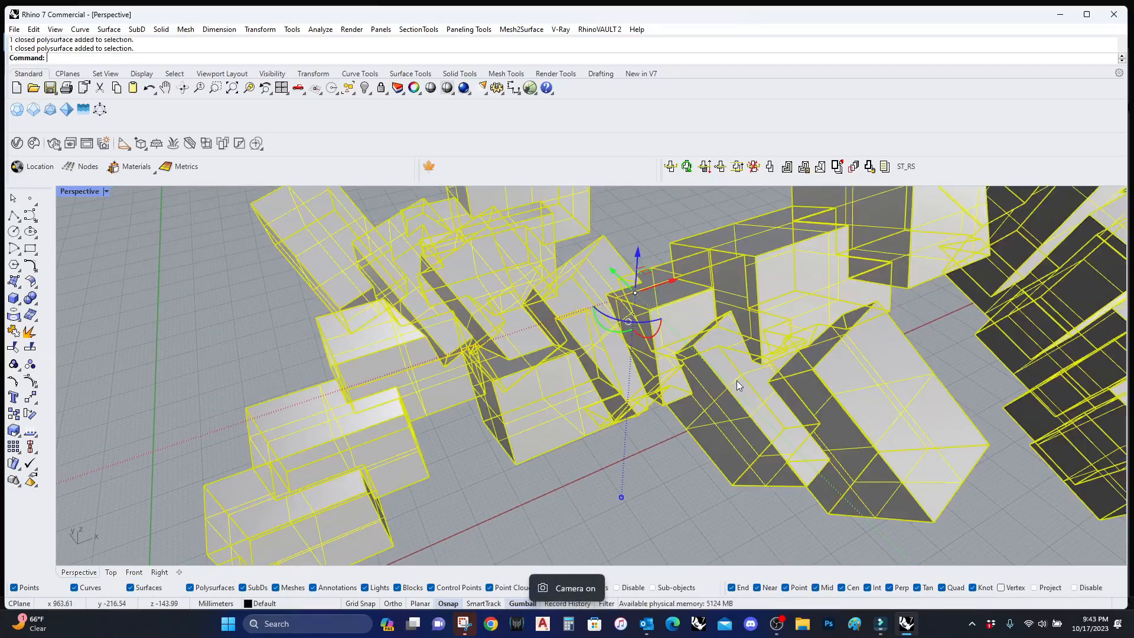
pyautogui.middleClick(736, 380)
pyautogui.click(755, 396)
# Step: Select individual faces around the middle joints and examine how they are trimmed where the boxes meet
pyautogui.click(679, 323)
pyautogui.scroll(5, 671, 332)
pyautogui.moveTo(666, 335); pyautogui.dragTo(885, 369, button='right')
pyautogui.keyDown('shift'); pyautogui.click(895, 349); pyautogui.keyUp('shift')
pyautogui.click(771, 449)
pyautogui.scroll(-6, 507, 317)
pyautogui.moveTo(660, 409); pyautogui.dragTo(582, 366, button='right')
pyautogui.click(590, 361)
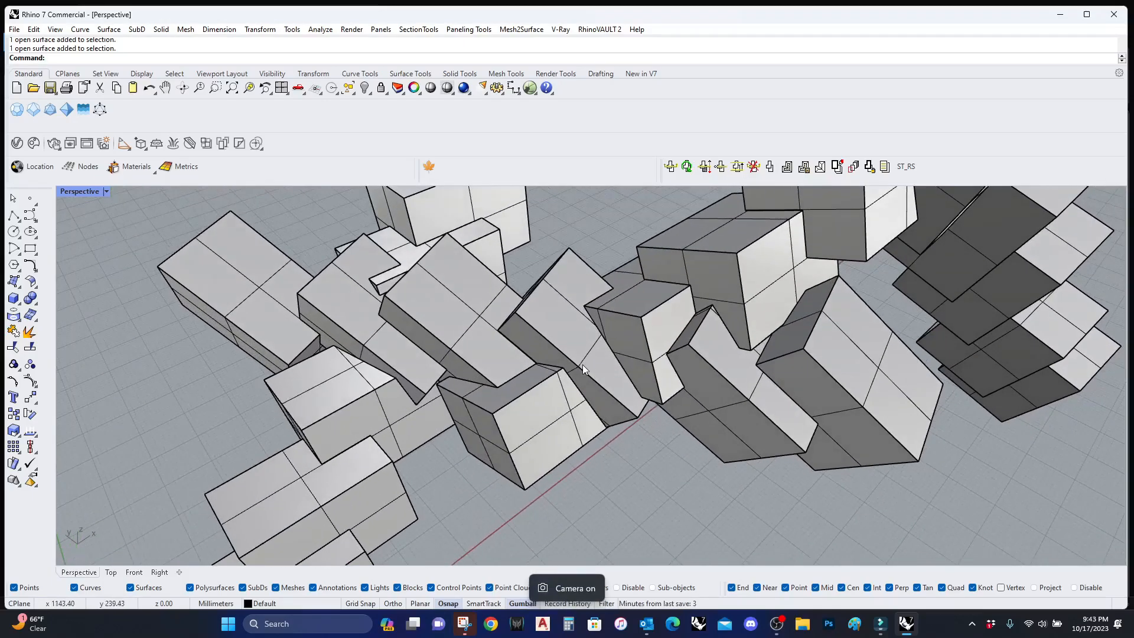
pyautogui.moveTo(512, 361); pyautogui.dragTo(538, 371, button='right')
pyautogui.moveTo(662, 357); pyautogui.dragTo(667, 366, button='right')
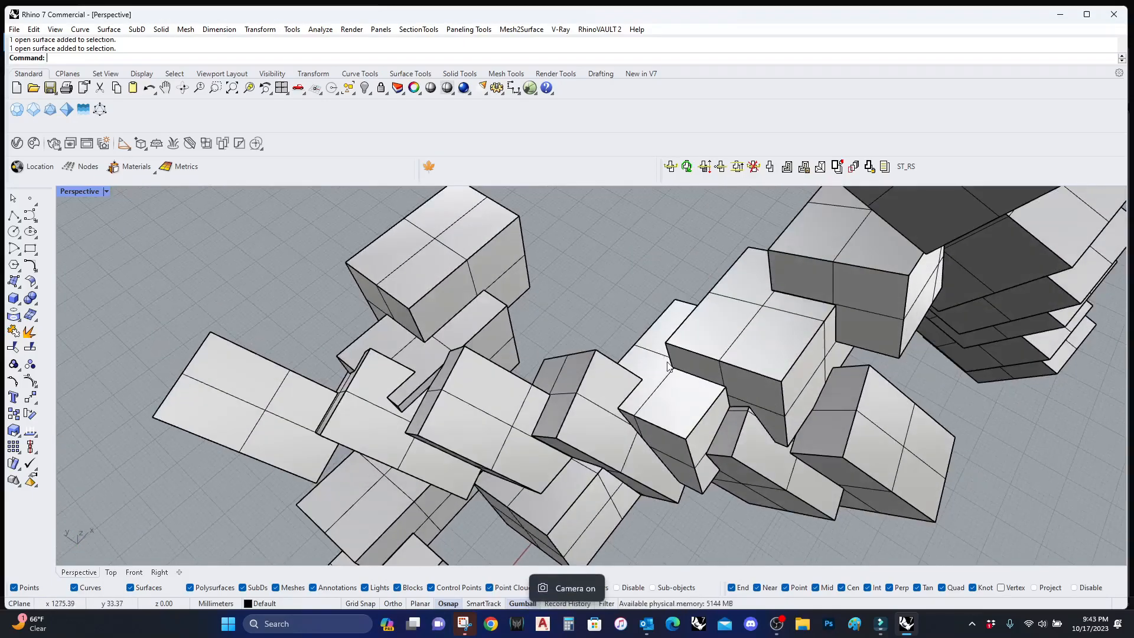
pyautogui.moveTo(657, 419); pyautogui.dragTo(658, 399, button='right')
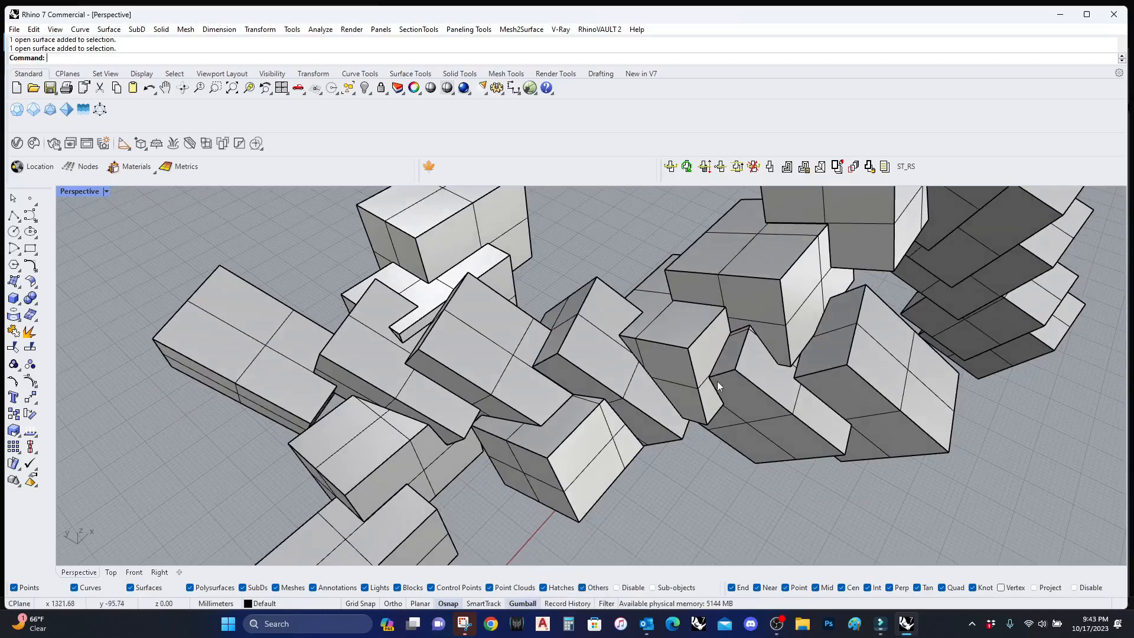
# Step: Unroll the trimmed side face of the small middle box with UnrollSrf and move the flat piece away from the origin
pyautogui.write('UnrollSrf')
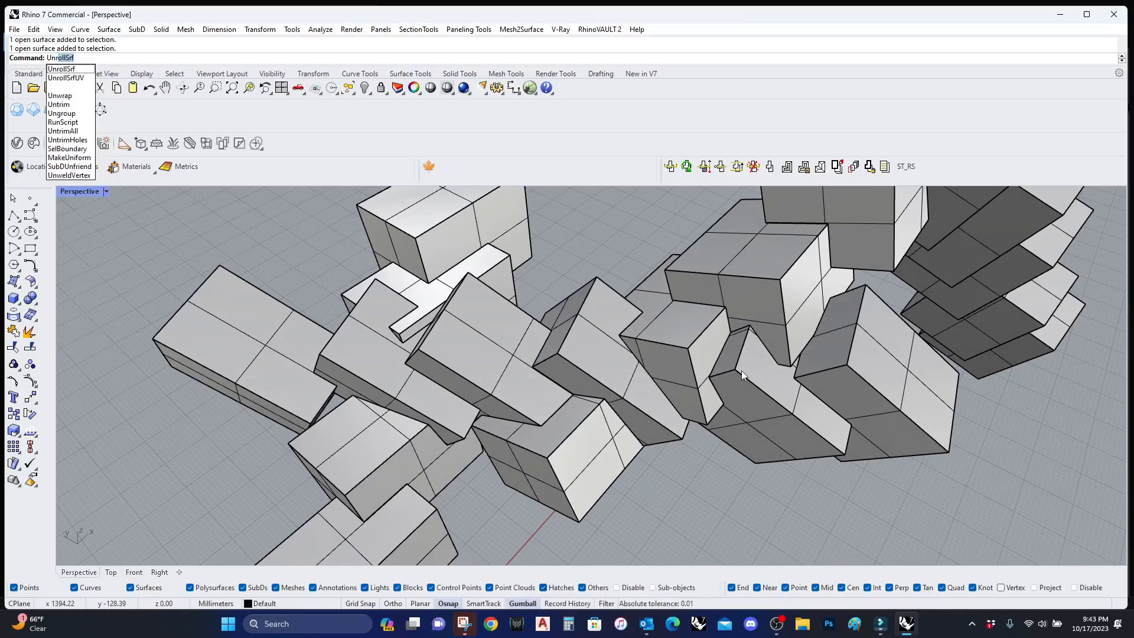
pyautogui.press('Return')
pyautogui.click(678, 374)
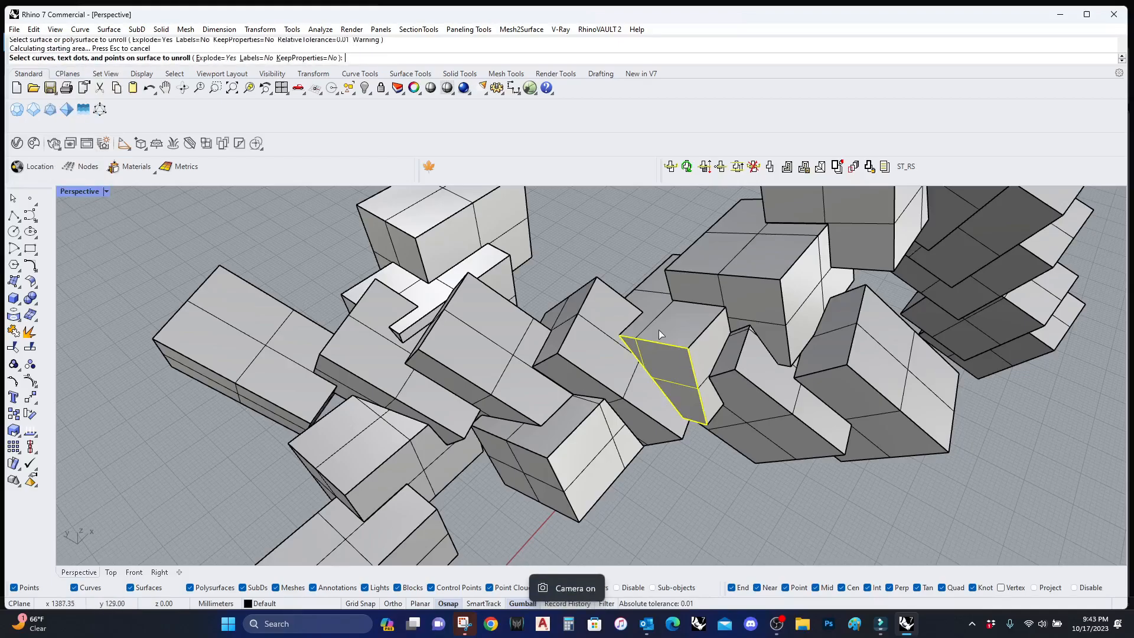
pyautogui.press('Return')
pyautogui.scroll(-10, 659, 336)
pyautogui.scroll(10, 590, 398)
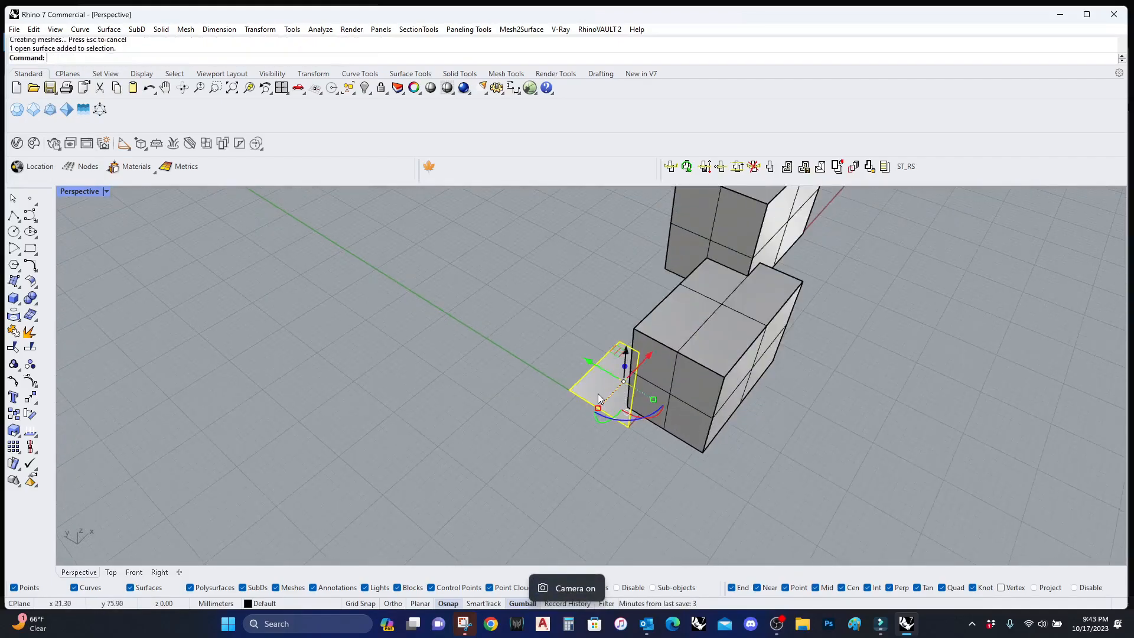
pyautogui.scroll(-5, 615, 425)
pyautogui.scroll(6, 677, 429)
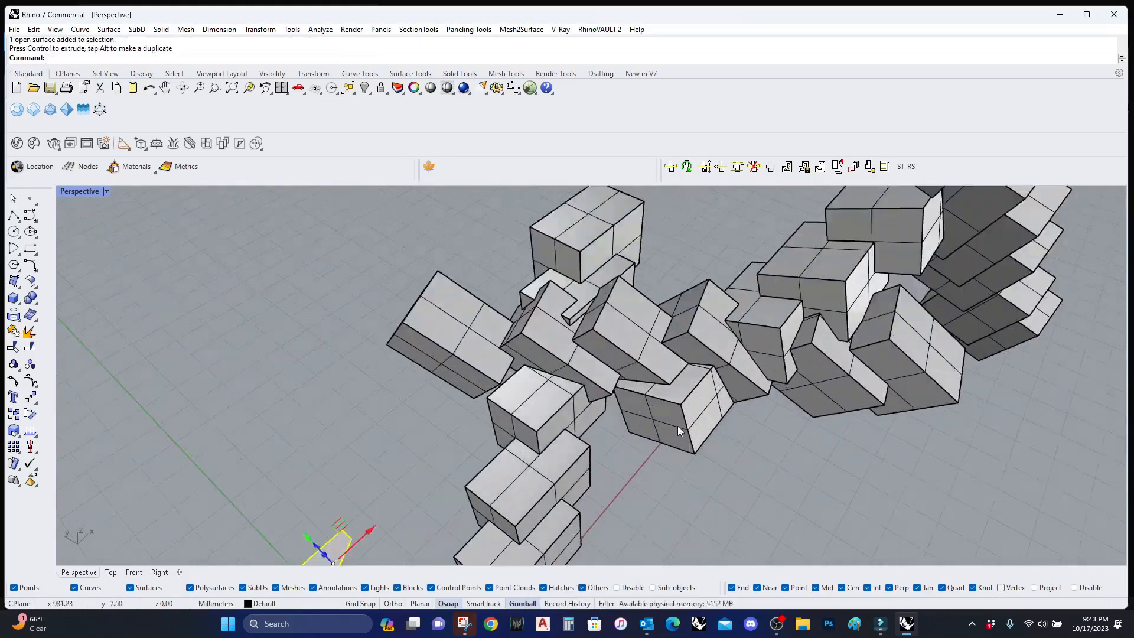
# Step: Unroll a second trimmed box face and move its flat piece beside the first one
pyautogui.press('Return')
pyautogui.click(713, 321)
pyautogui.press('Return')
pyautogui.scroll(-5, 554, 492)
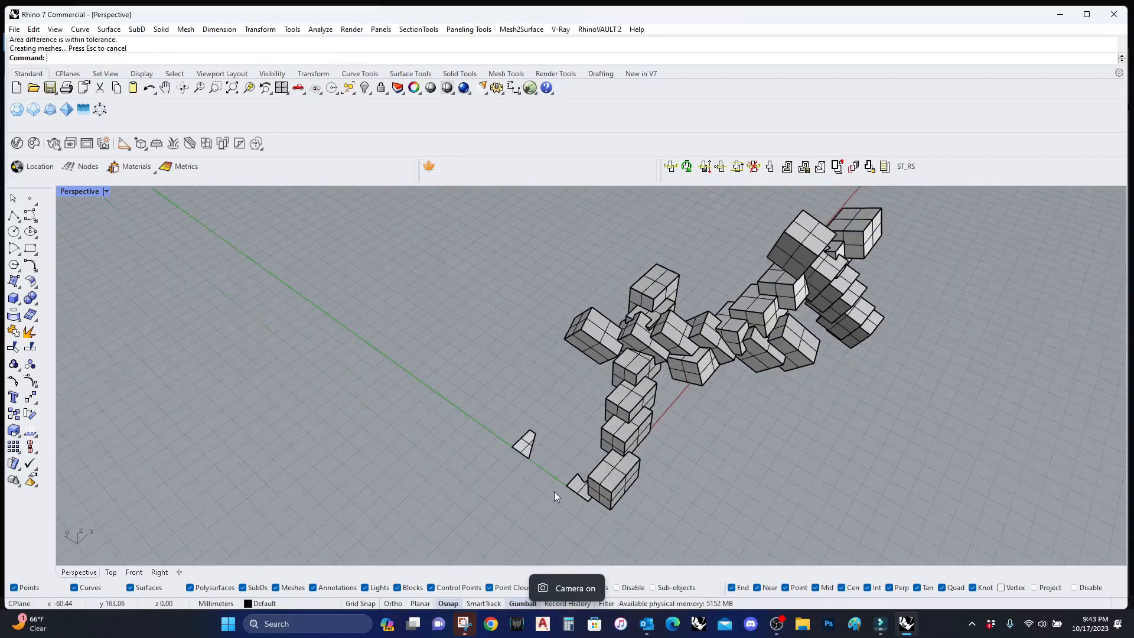
pyautogui.moveTo(555, 458); pyautogui.dragTo(530, 448)
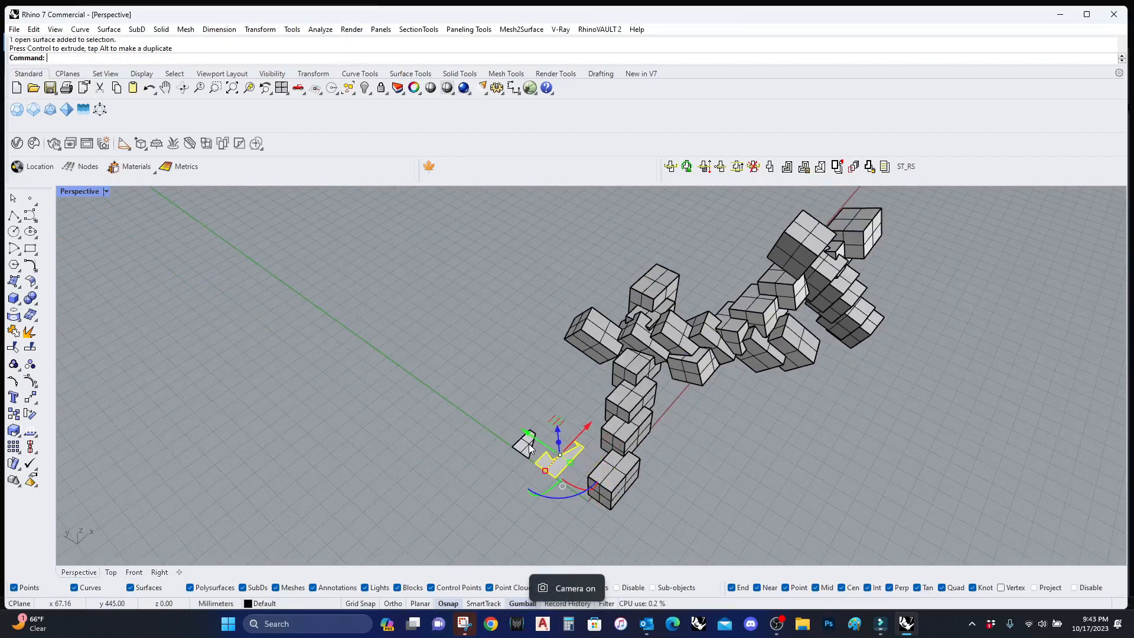
pyautogui.scroll(4, 718, 417)
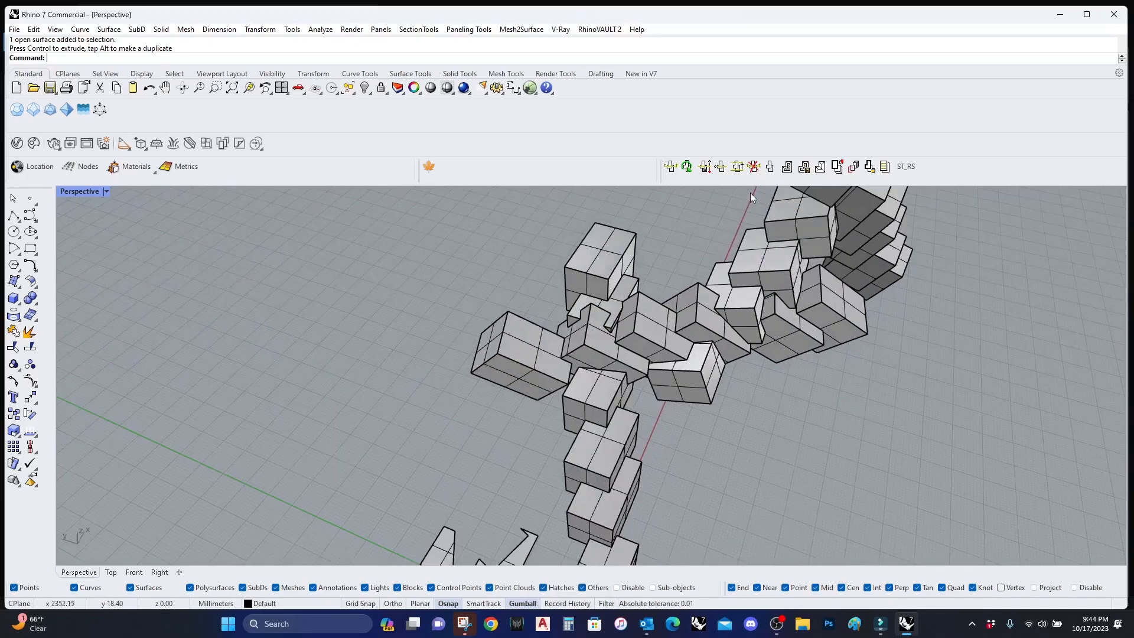
# Step: Examine the cut-out faces at the far end of the model by selecting them one at a time
pyautogui.moveTo(610, 455); pyautogui.dragTo(629, 420, button='right')
pyautogui.scroll(-5, 549, 405)
pyautogui.scroll(5, 629, 420)
pyautogui.moveTo(576, 450); pyautogui.dragTo(575, 444, button='right')
pyautogui.click(575, 365)
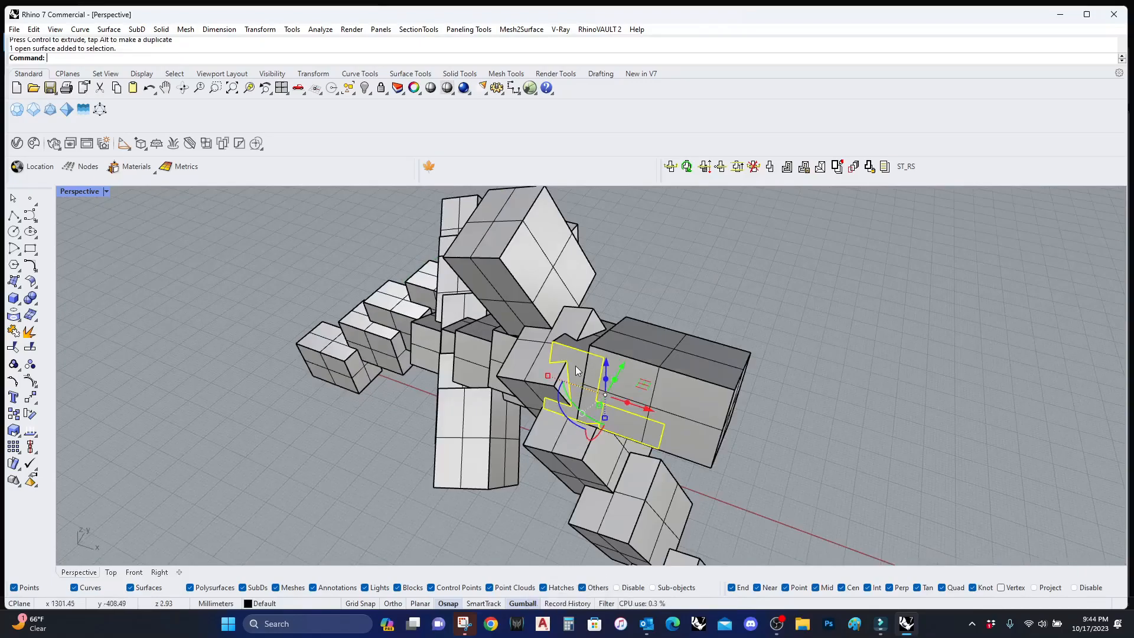
pyautogui.press('Escape')
pyautogui.moveTo(613, 396); pyautogui.dragTo(647, 350, button='right')
pyautogui.click(671, 321)
pyautogui.click(738, 353)
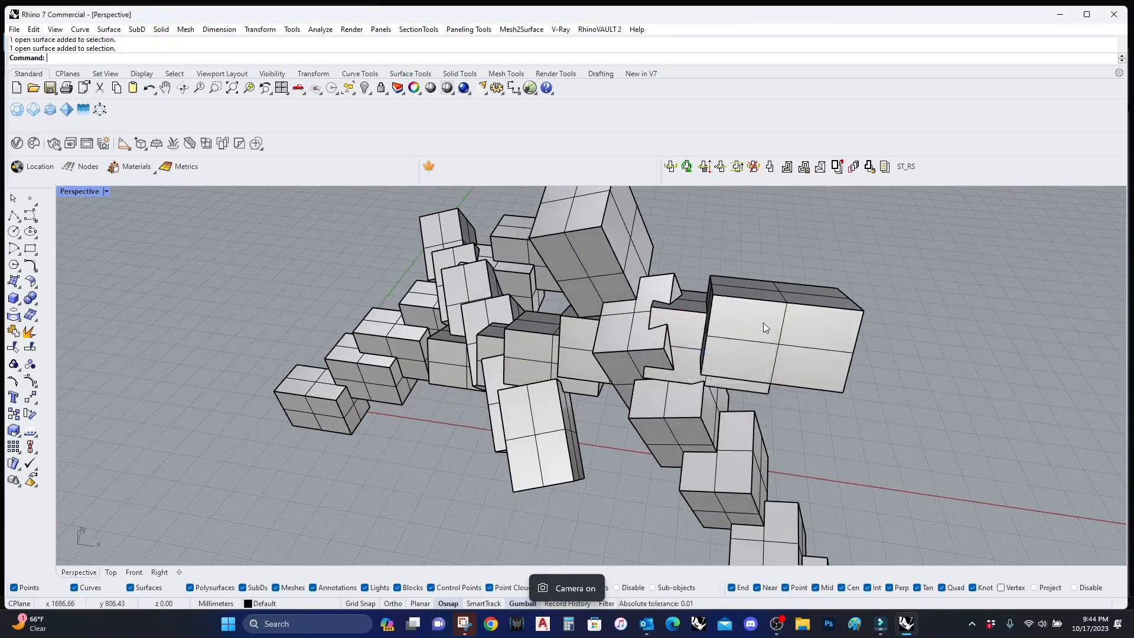
pyautogui.moveTo(654, 354); pyautogui.dragTo(601, 363, button='right')
pyautogui.press('Escape')
pyautogui.click(672, 302)
pyautogui.press('Escape')
pyautogui.moveTo(719, 321); pyautogui.dragTo(790, 322, button='right')
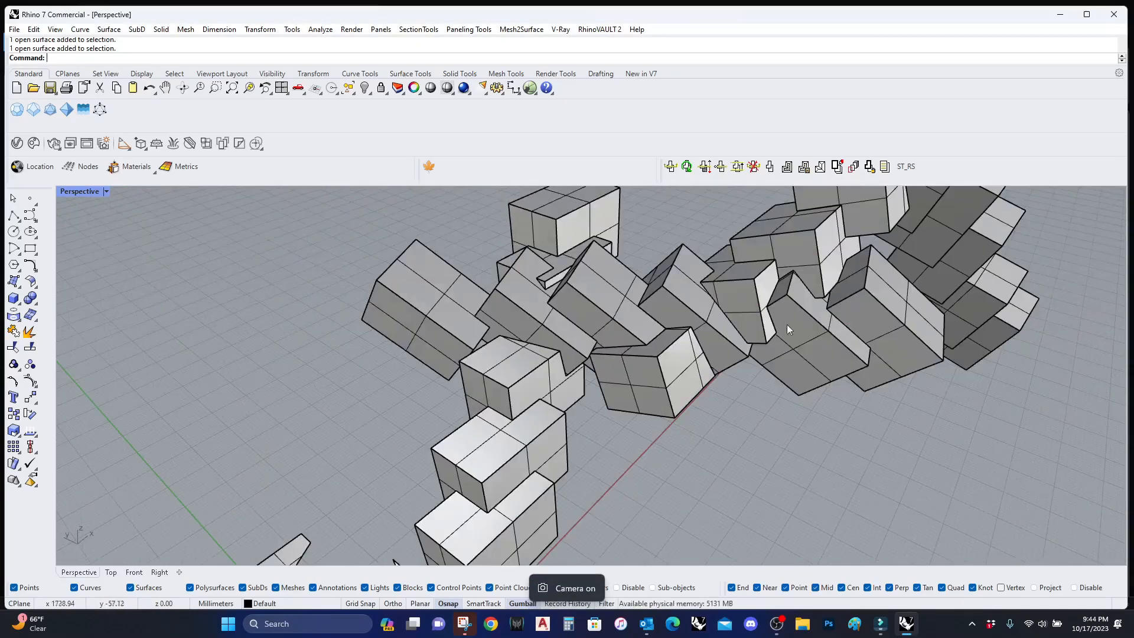
# Step: Check the separate faces of the boxes near the middle joint, selecting them one after another
pyautogui.click(828, 317)
pyautogui.click(777, 293)
pyautogui.click(766, 294)
pyautogui.click(732, 306)
pyautogui.click(695, 286)
pyautogui.click(663, 302)
pyautogui.moveTo(663, 303); pyautogui.dragTo(644, 460, button='right')
pyautogui.scroll(-5, 750, 358)
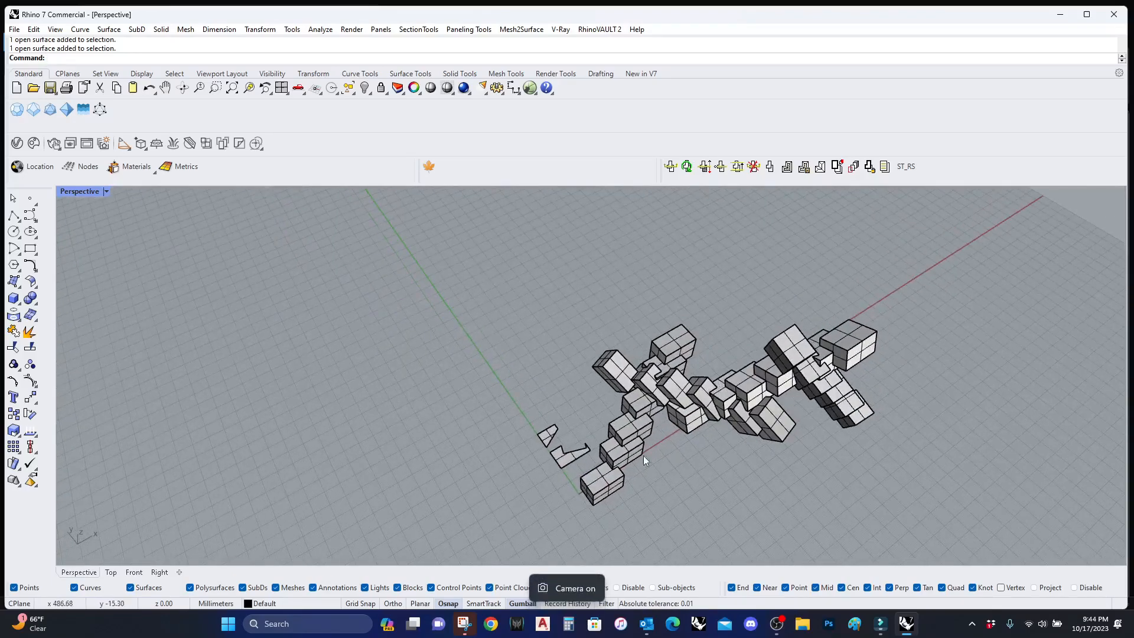
# Step: Draw a large sphere on the empty side of the Y axis, away from the boxes
pyautogui.click(21, 306)
pyautogui.click(64, 304)
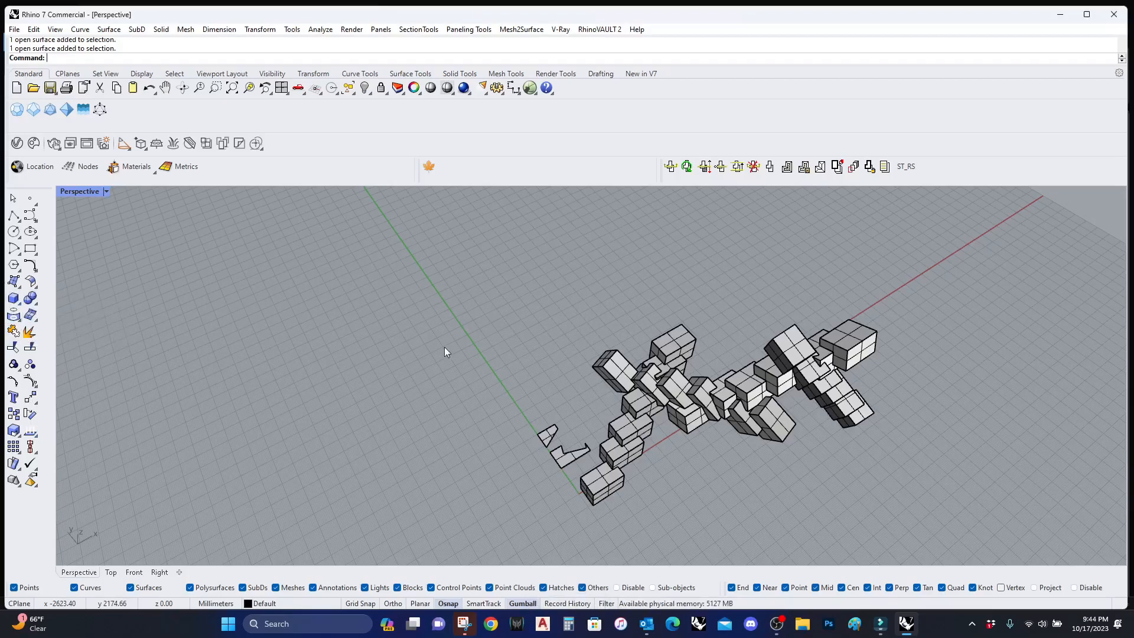
pyautogui.click(242, 357)
pyautogui.click(429, 315)
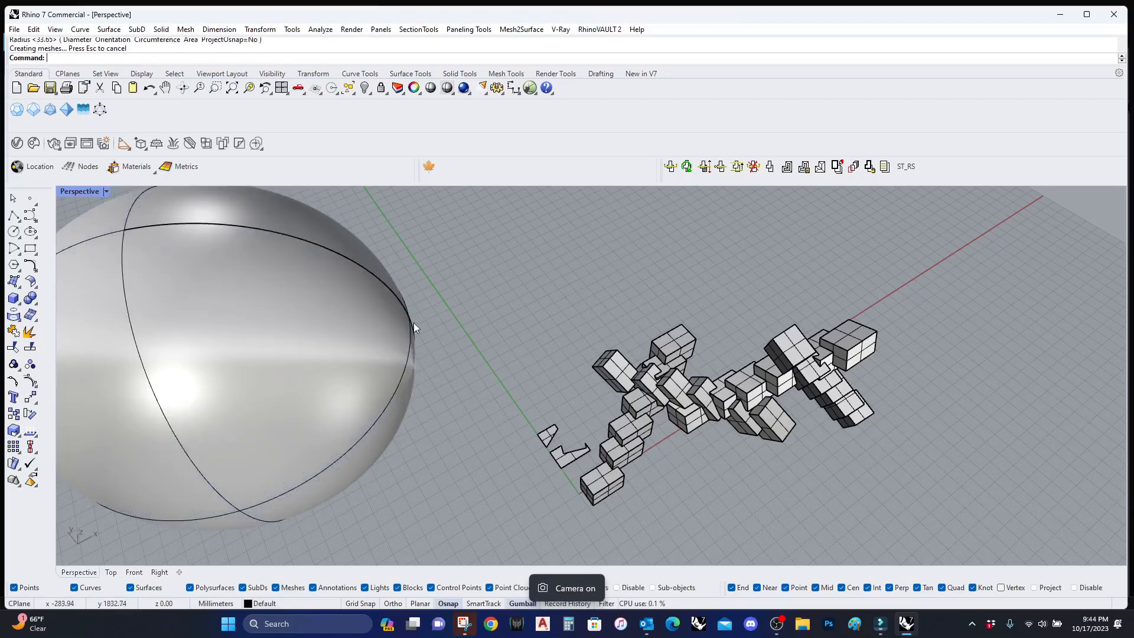
pyautogui.scroll(-2, 242, 372)
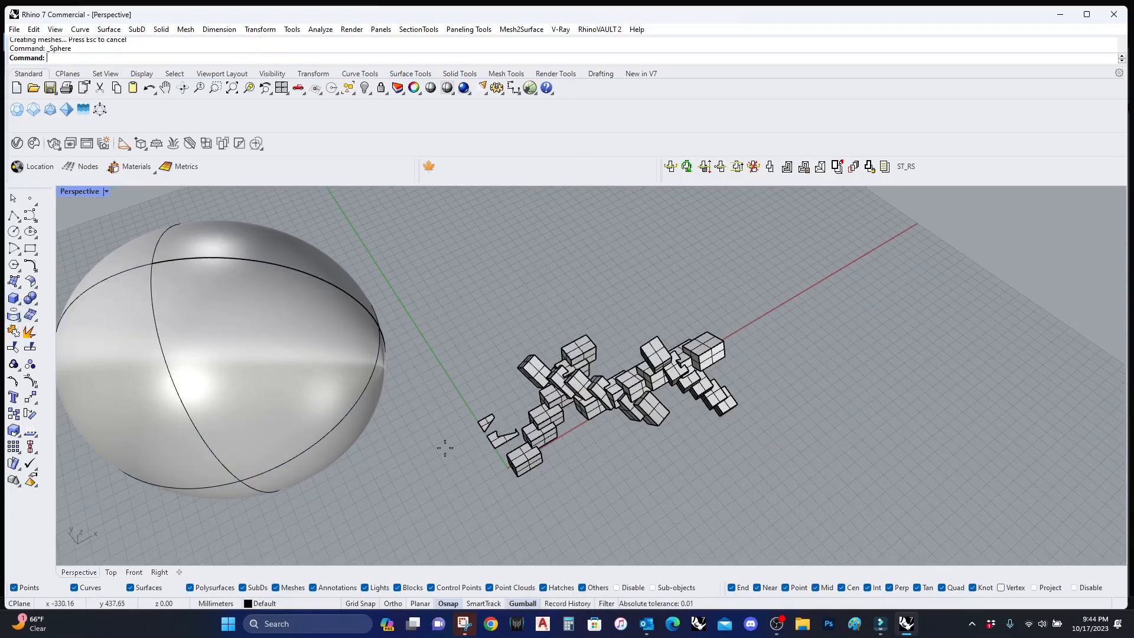
# Step: Draw a smaller sphere beside the large one and move it so it overlaps the large sphere's side
pyautogui.press('Return')
pyautogui.click(389, 460)
pyautogui.click(413, 515)
pyautogui.click(411, 489)
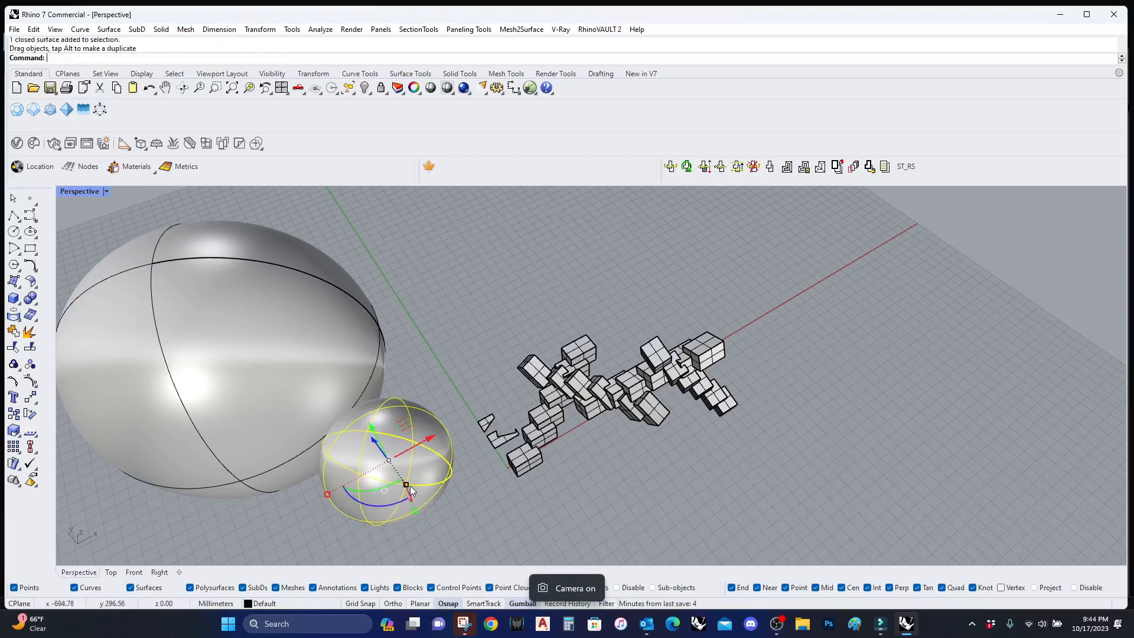
pyautogui.moveTo(322, 520); pyautogui.dragTo(367, 489, button='right')
pyautogui.moveTo(394, 486); pyautogui.dragTo(317, 467)
pyautogui.click(484, 379)
pyautogui.moveTo(484, 379); pyautogui.dragTo(373, 393, button='right')
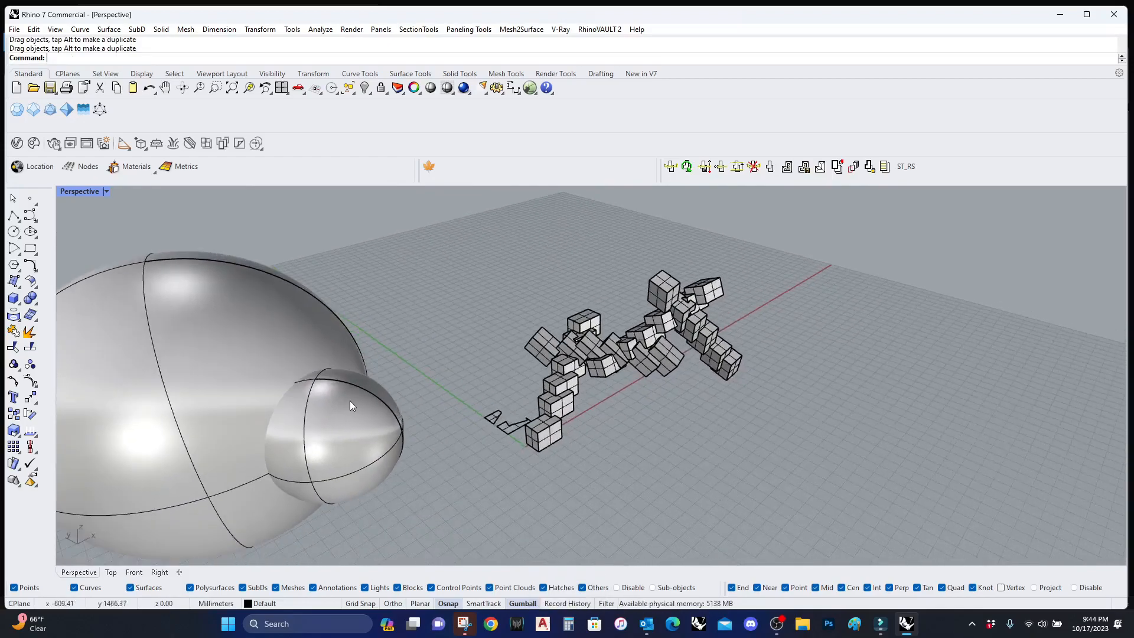
# Step: Split the large sphere using the small sphere as the cutting object
pyautogui.scroll(-2, 260, 364)
pyautogui.write('sp')
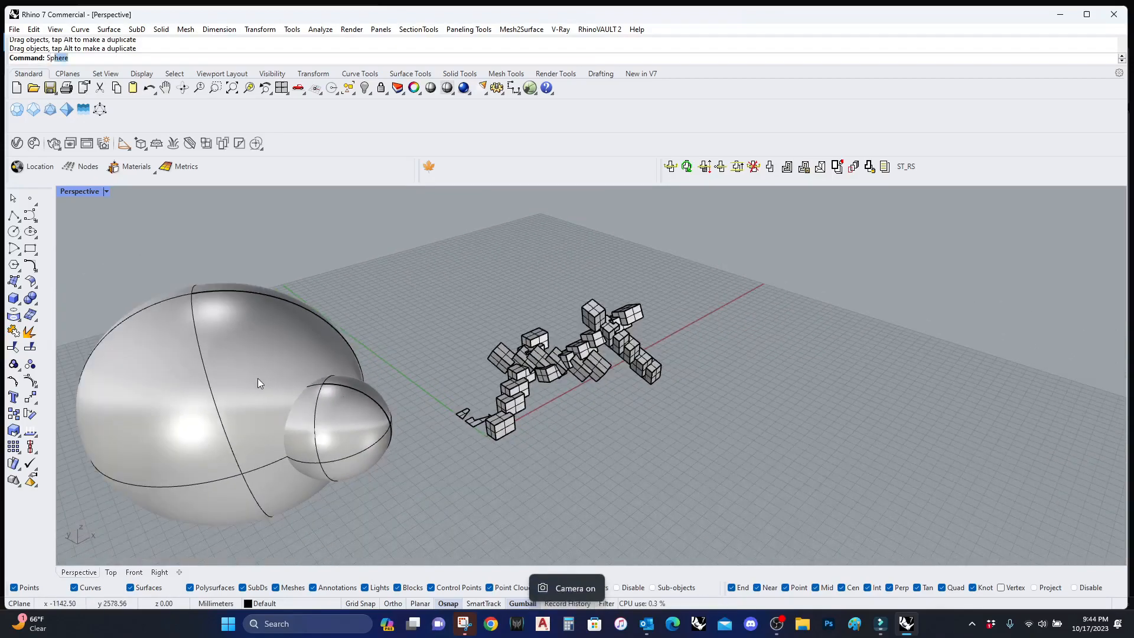
pyautogui.write('lit')
pyautogui.press('Return')
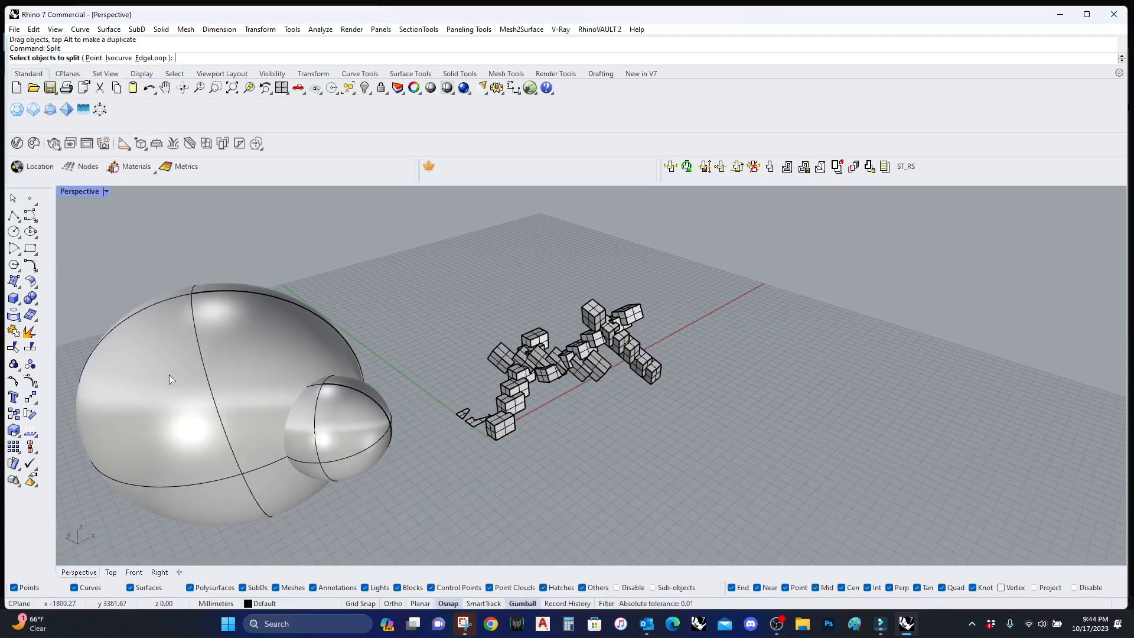
pyautogui.click(180, 384)
pyautogui.press('Return')
pyautogui.click(324, 462)
pyautogui.press('Return')
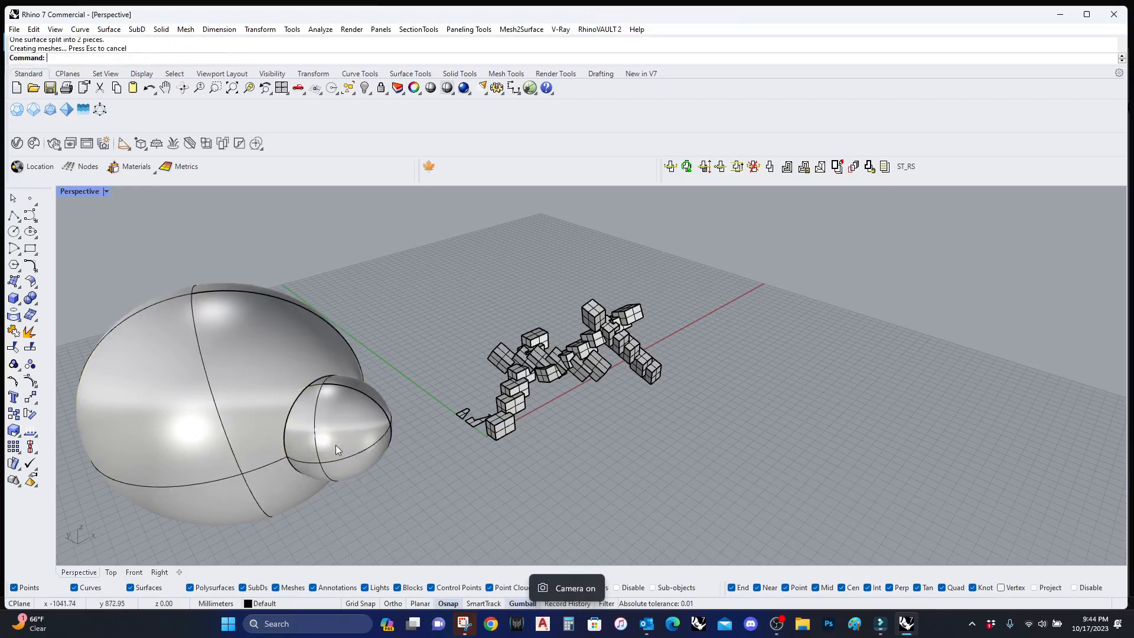
# Step: Delete the small sphere and the cut-out surface piece, and inspect the opening in the large sphere
pyautogui.middleClick(365, 437)
pyautogui.click(328, 429)
pyautogui.moveTo(331, 434); pyautogui.dragTo(388, 427, button='right')
pyautogui.press('Delete')
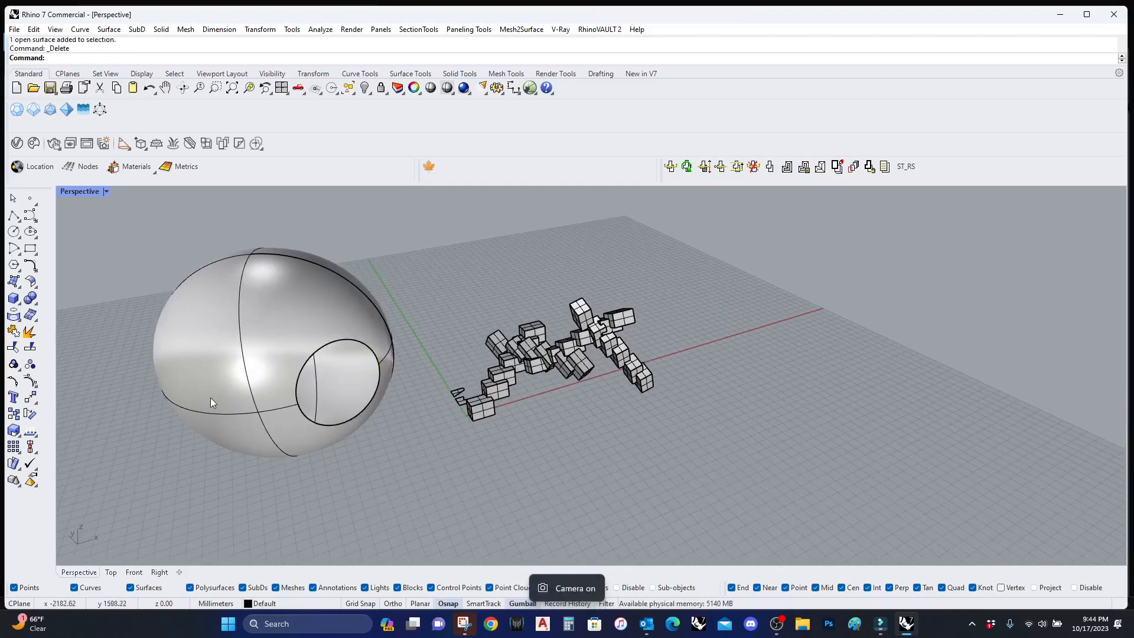
pyautogui.moveTo(213, 398); pyautogui.dragTo(301, 378, button='right')
pyautogui.scroll(5, 387, 264)
pyautogui.scroll(-5, 417, 338)
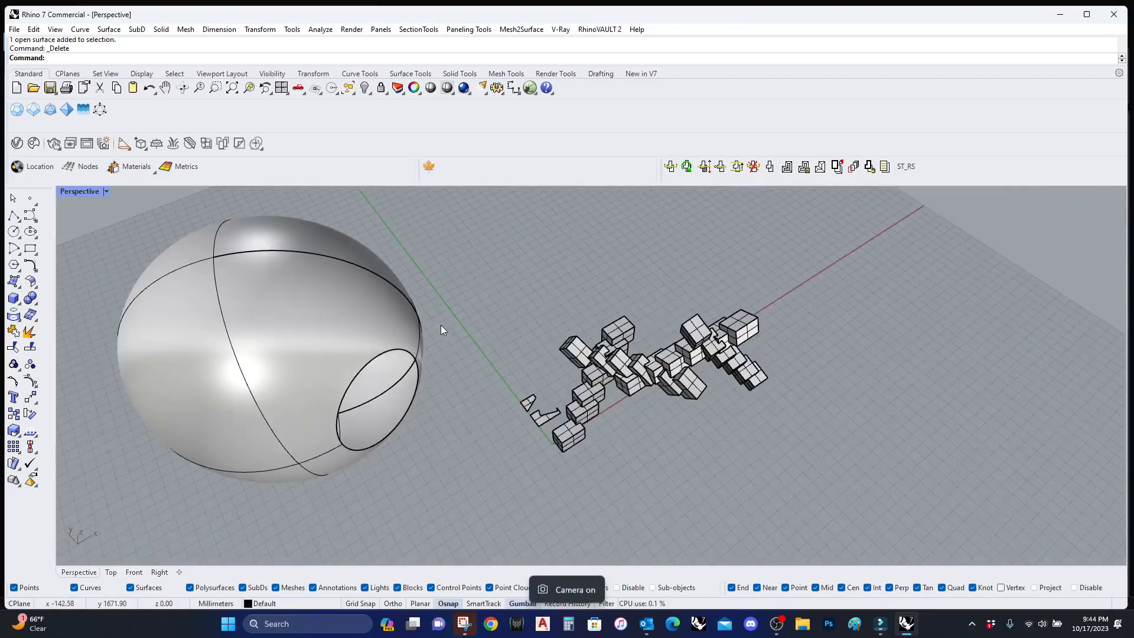
# Step: Undo the deletion and the split of the large sphere
pyautogui.hotkey('ctrl', 'z')
pyautogui.hotkey('ctrl', 'z')
pyautogui.press('Escape')
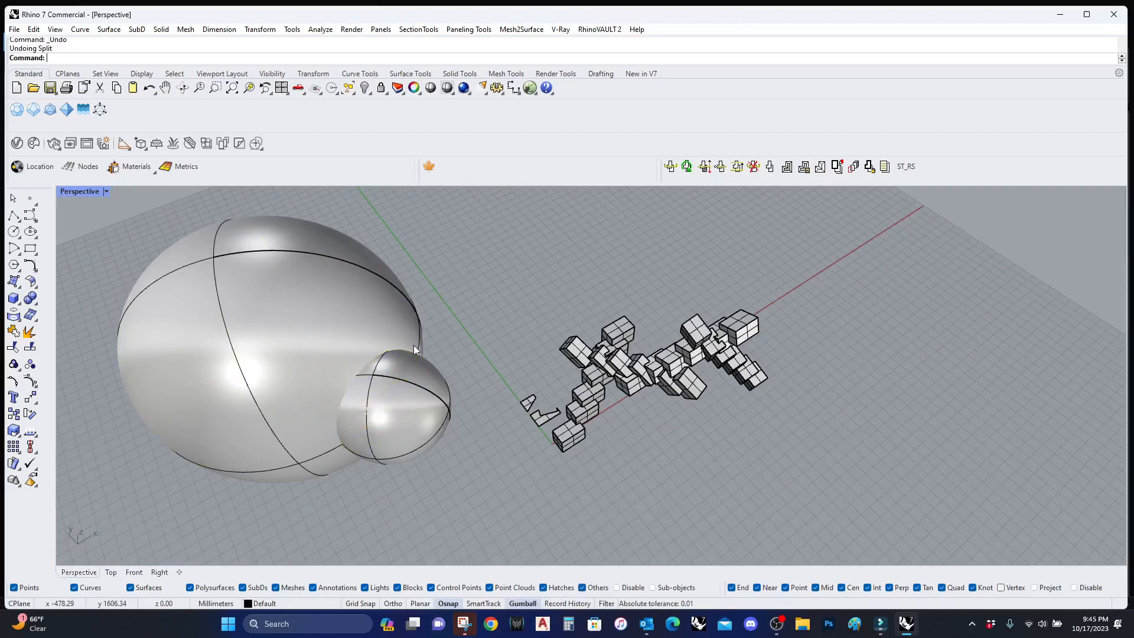
# Step: Subtract the small sphere from the large sphere with Boolean Difference and view the resulting cavity
pyautogui.click(36, 301)
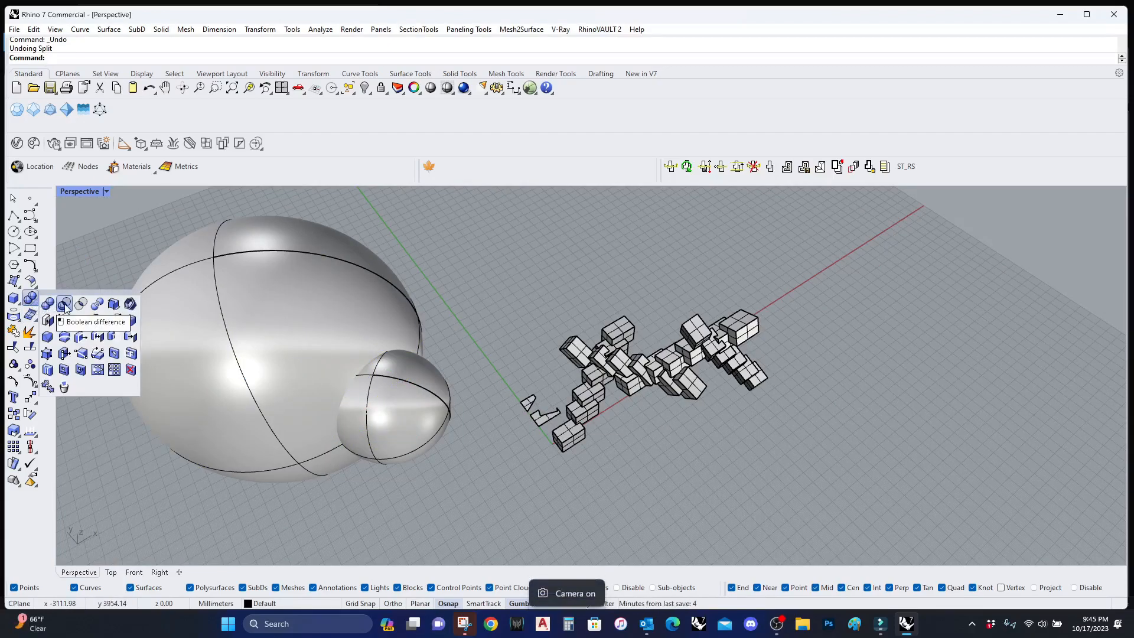
pyautogui.click(63, 304)
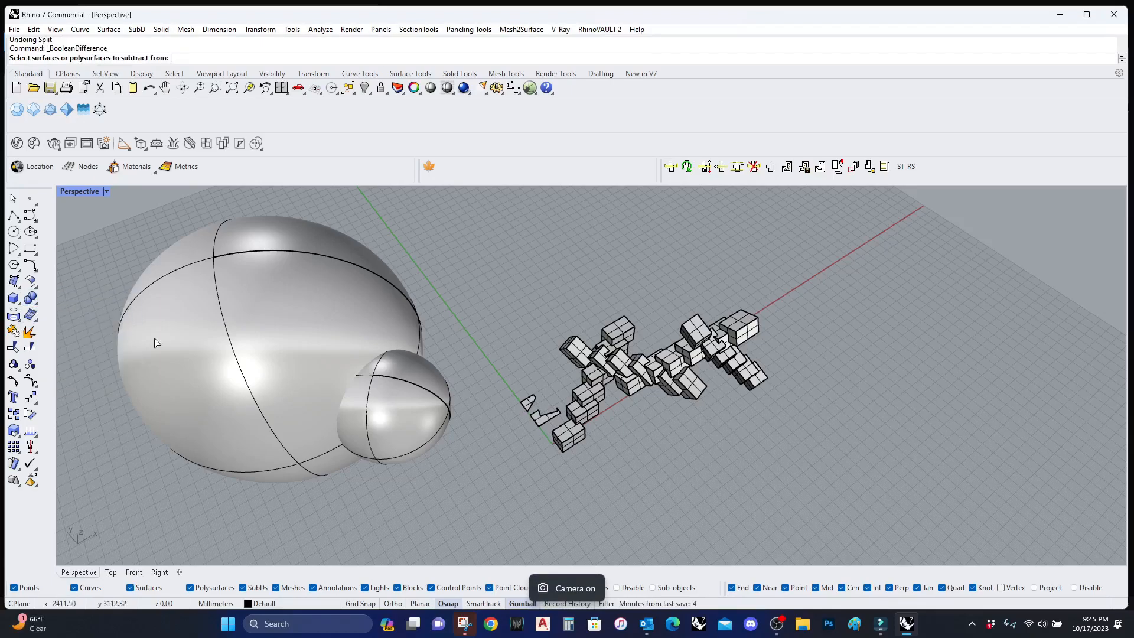
pyautogui.click(283, 332)
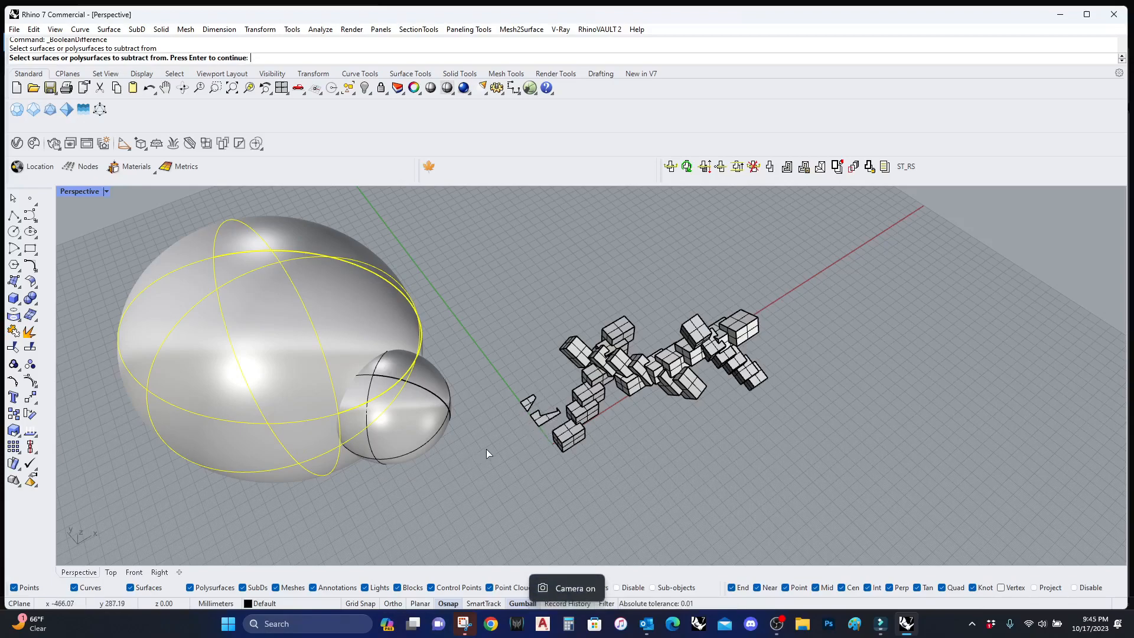
pyautogui.press('Return')
pyautogui.click(445, 411)
pyautogui.press('Return')
pyautogui.scroll(5, 392, 386)
pyautogui.moveTo(394, 387); pyautogui.dragTo(621, 299, button='right')
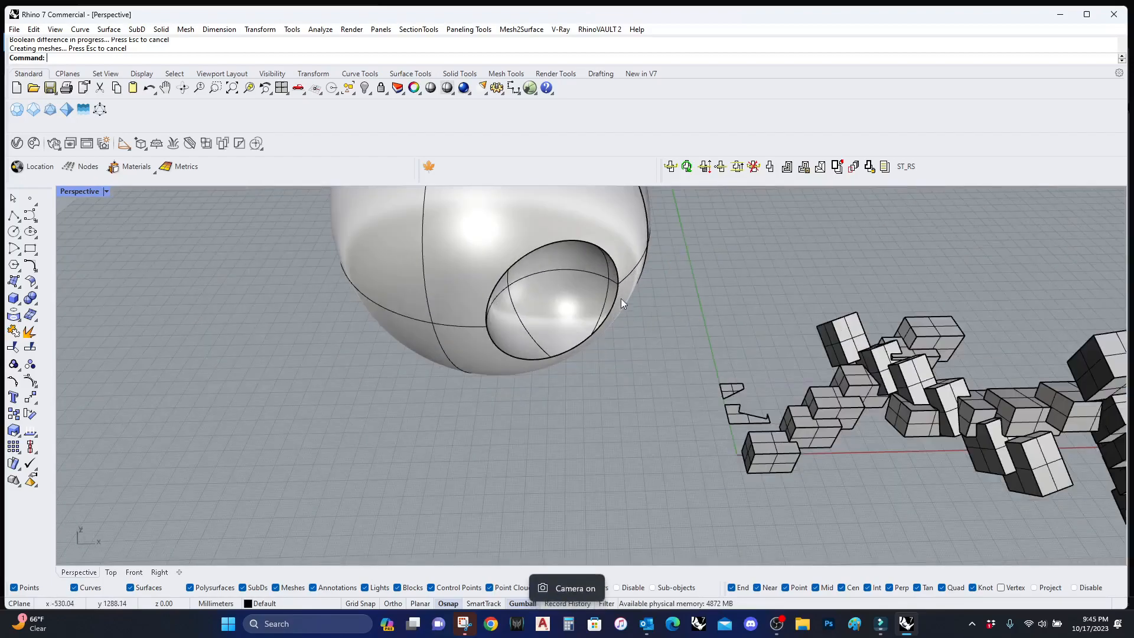
# Step: Draw a long, flat box on the ground in front of the large sphere
pyautogui.click(13, 298)
pyautogui.scroll(-3, 292, 346)
pyautogui.click(265, 397)
pyautogui.click(455, 471)
pyautogui.click(441, 454)
pyautogui.moveTo(363, 459); pyautogui.dragTo(253, 431, button='right')
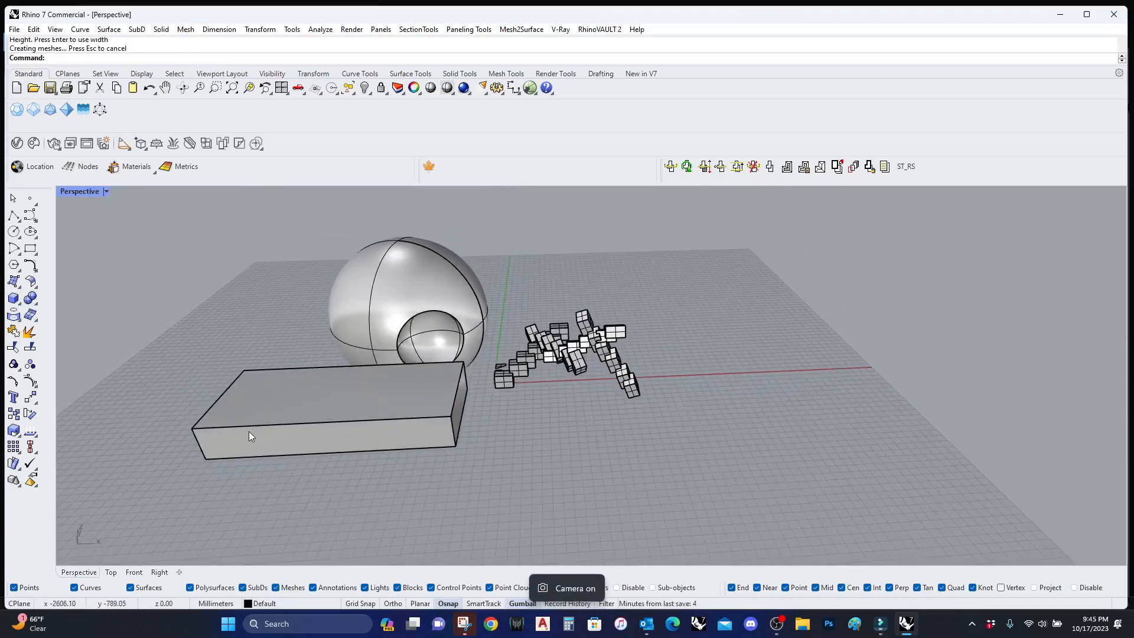
# Step: Duplicate the flat box in place and move one of the two copies up along the Z axis
pyautogui.click(323, 417)
pyautogui.hotkey('ctrl', 'c')
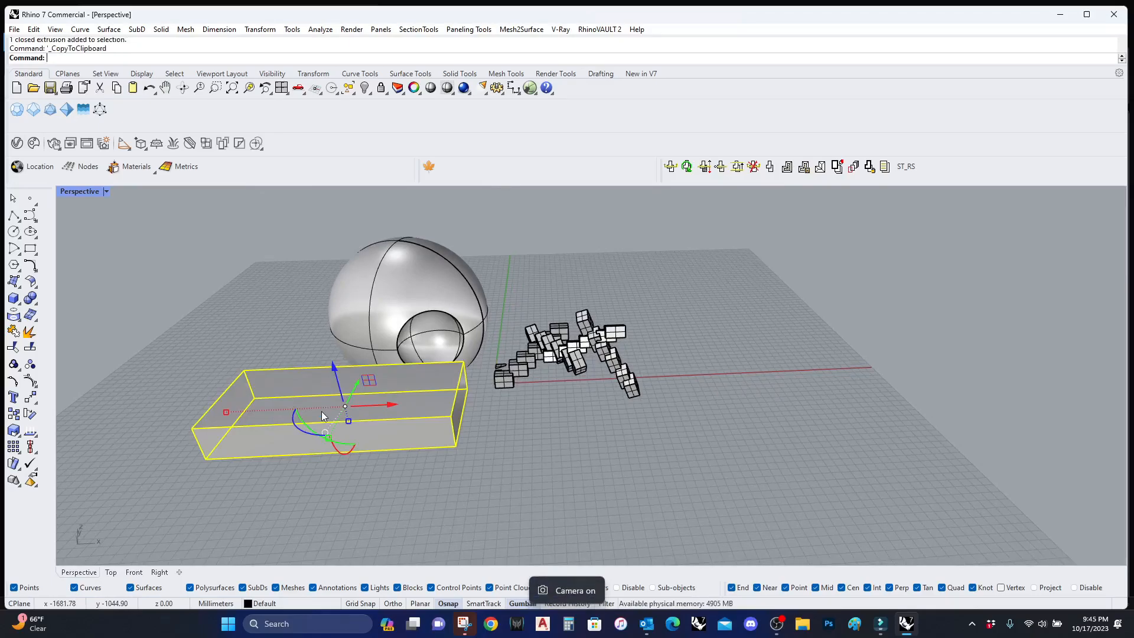
pyautogui.press('Escape')
pyautogui.click(341, 392)
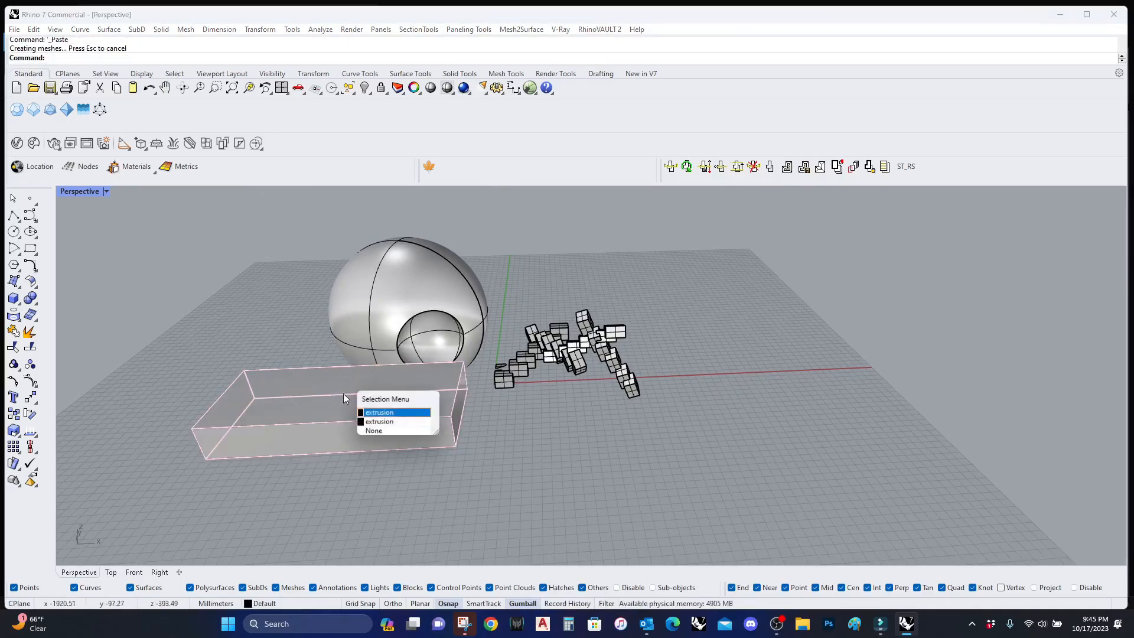
pyautogui.click(378, 422)
pyautogui.moveTo(337, 362); pyautogui.dragTo(333, 349)
# Step: Apply CageEdit to the raised box copy with a BoundingBox cage in World coordinates and default cage settings
pyautogui.write('CageEdit')
pyautogui.press('Return')
pyautogui.click(104, 57)
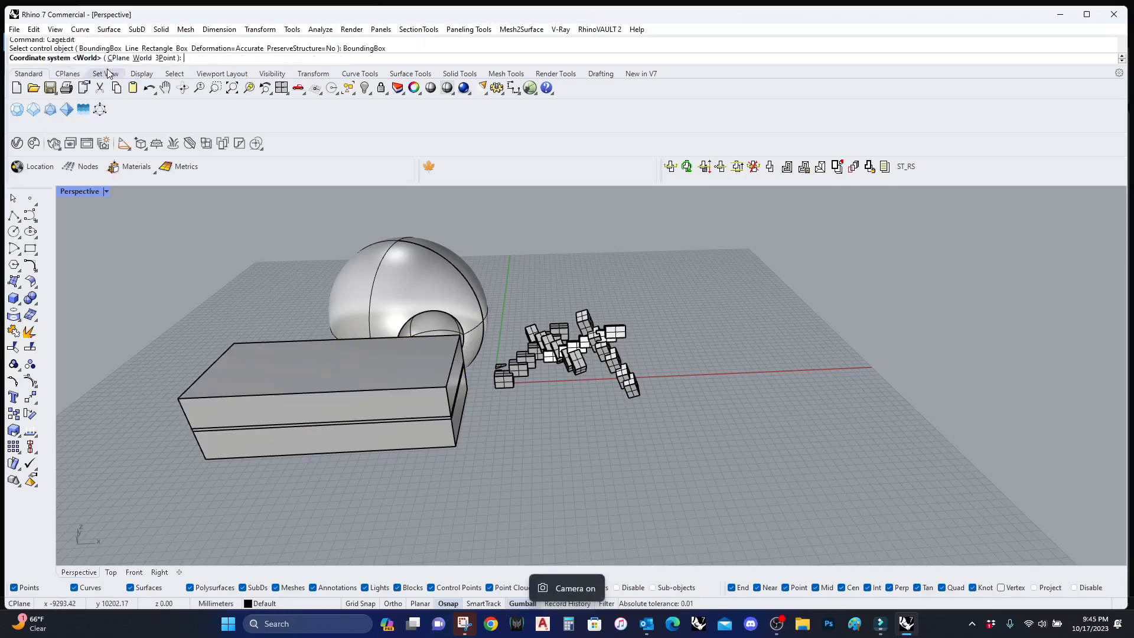
pyautogui.press('Return')
pyautogui.press('Return')
pyautogui.press('Return')
# Step: Raise the cage points at both ends of the upper box to bend it, and scale them wider along Y
pyautogui.moveTo(142, 299); pyautogui.dragTo(246, 458)
pyautogui.keyDown('shift'); pyautogui.moveTo(427, 490); pyautogui.dragTo(511, 321); pyautogui.keyUp('shift')
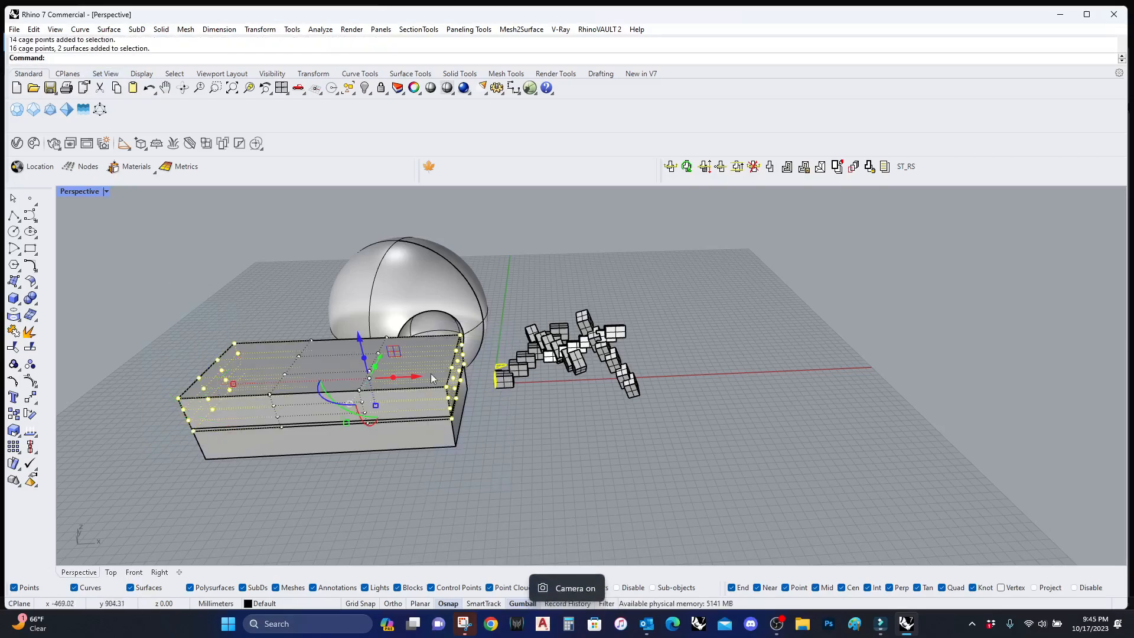
pyautogui.moveTo(358, 335); pyautogui.dragTo(352, 315)
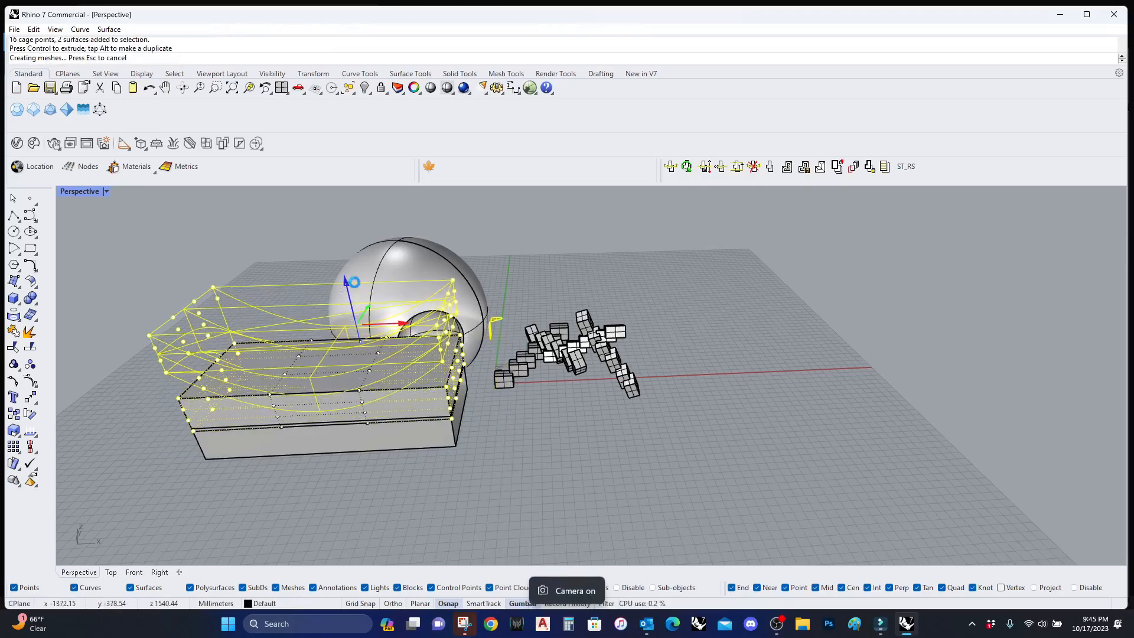
pyautogui.moveTo(324, 413); pyautogui.dragTo(284, 470, button='right')
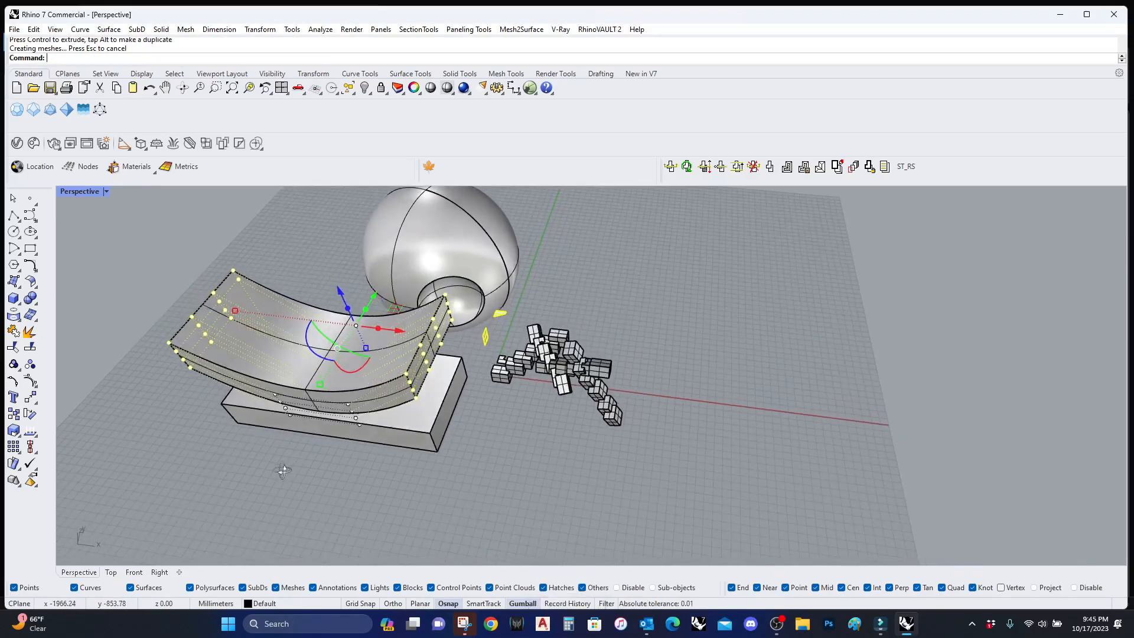
pyautogui.moveTo(323, 385); pyautogui.dragTo(301, 430)
pyautogui.moveTo(320, 409)
pyautogui.mouseDown(button='right')
pyautogui.moveTo(355, 348)
pyautogui.moveTo(329, 411)
pyautogui.mouseUp(button='right')
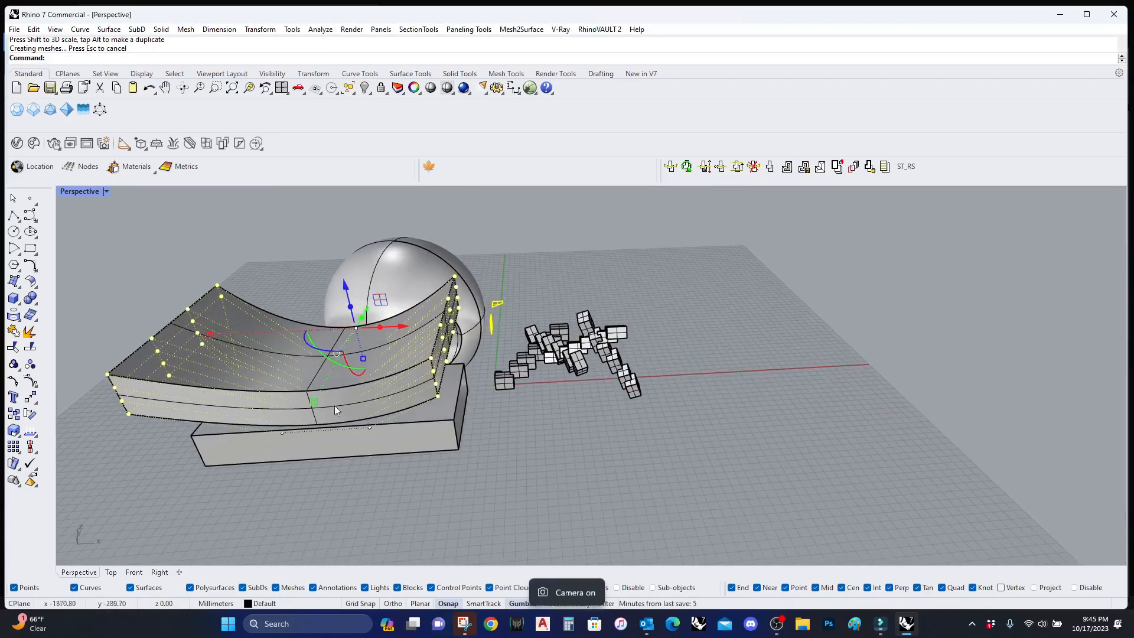
# Step: Lower the curved solid into the flat box, accepting its release from the cage, and shift it along the X axis
pyautogui.moveTo(345, 286); pyautogui.dragTo(355, 325)
pyautogui.hotkey('ctrl', 'z')
pyautogui.click(367, 341)
pyautogui.moveTo(323, 328); pyautogui.dragTo(320, 349)
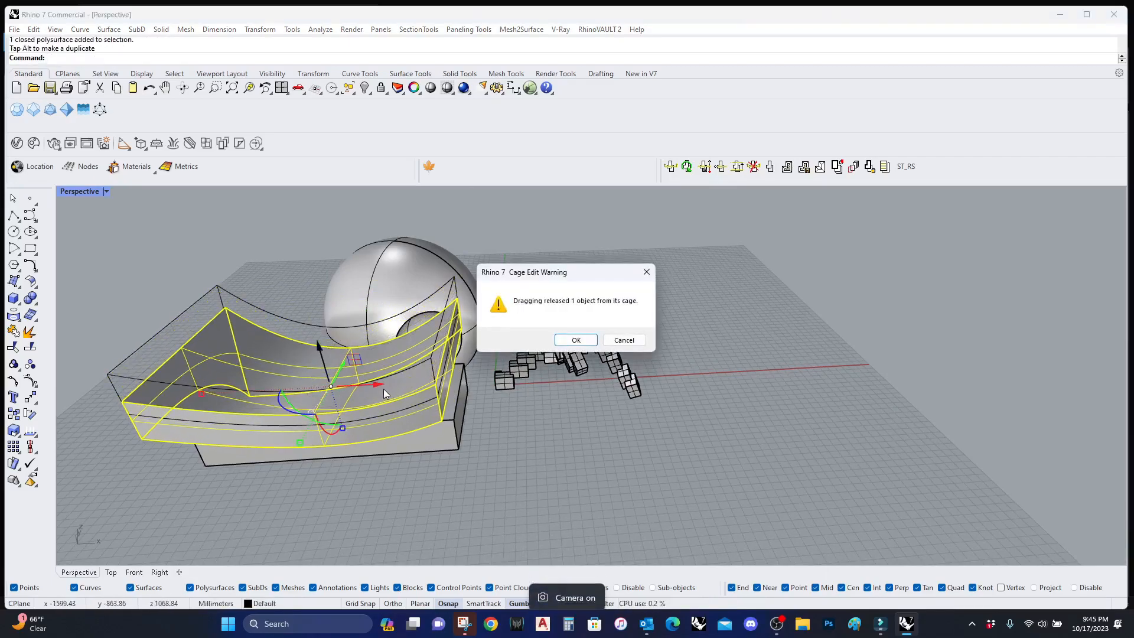
pyautogui.click(576, 340)
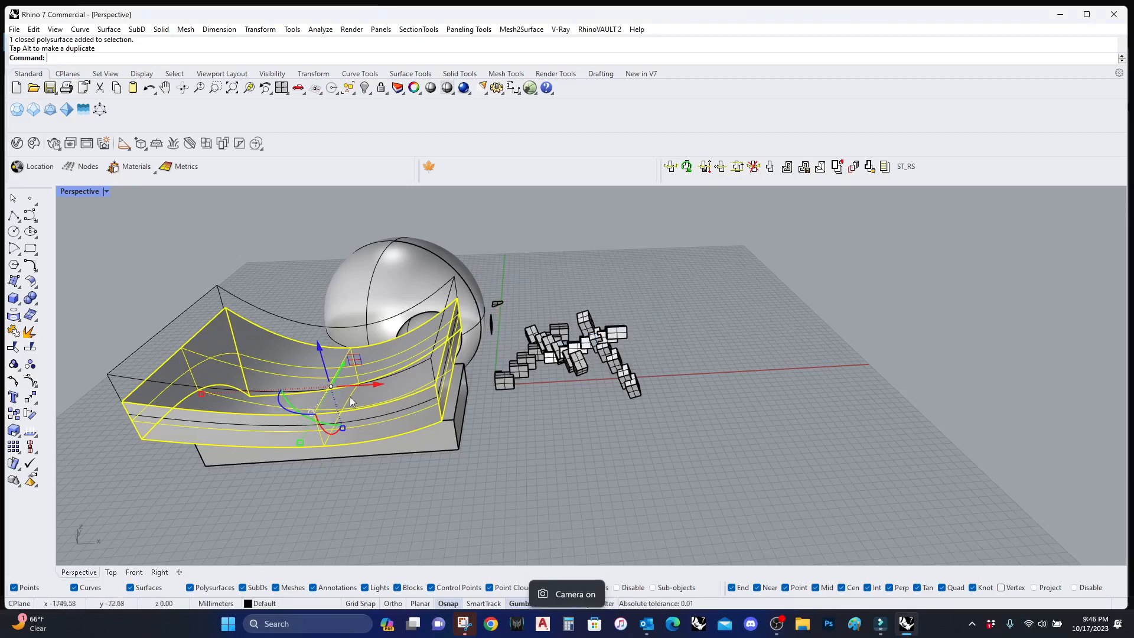
pyautogui.moveTo(378, 385); pyautogui.dragTo(397, 386)
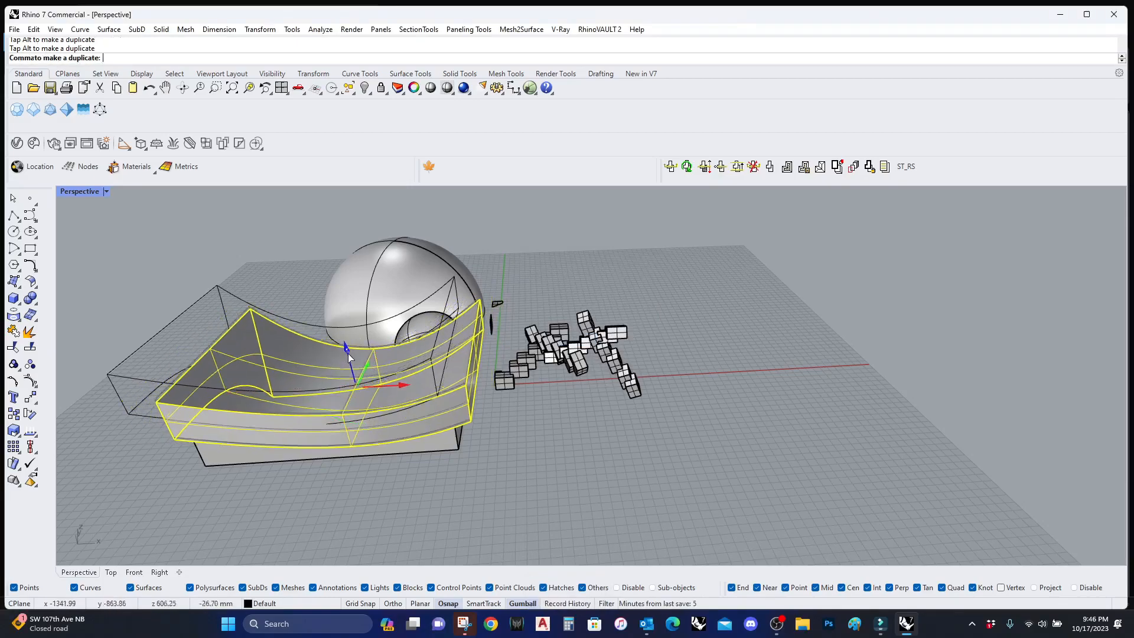
pyautogui.press('Escape')
pyautogui.moveTo(358, 363); pyautogui.dragTo(291, 383, button='right')
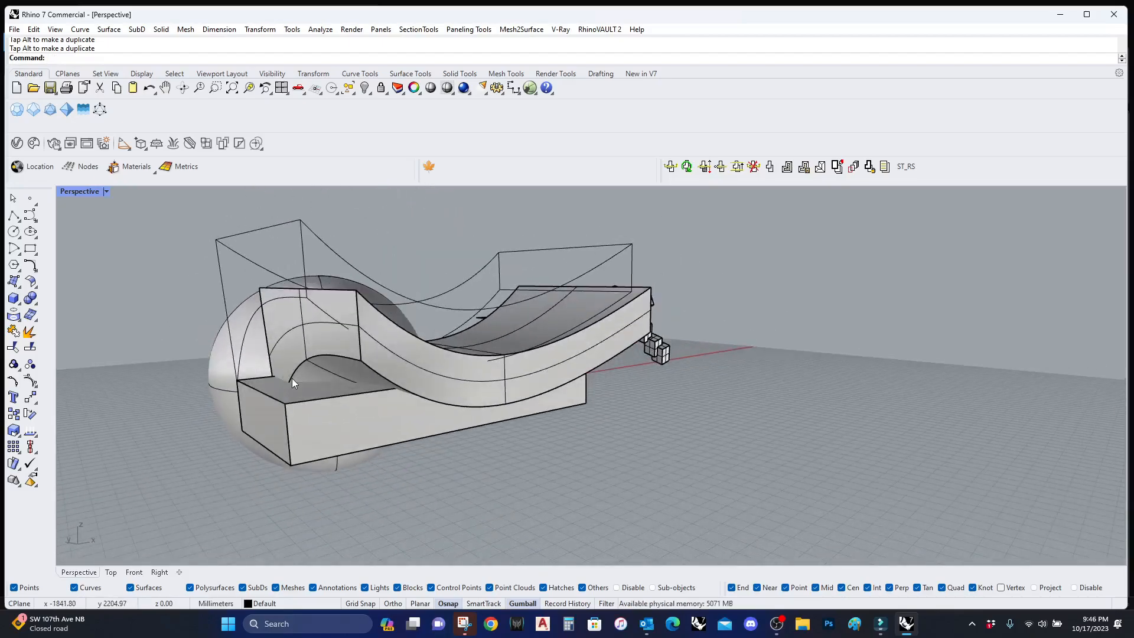
# Step: Subtract the curved solid from the flat box with Boolean Difference
pyautogui.click(33, 301)
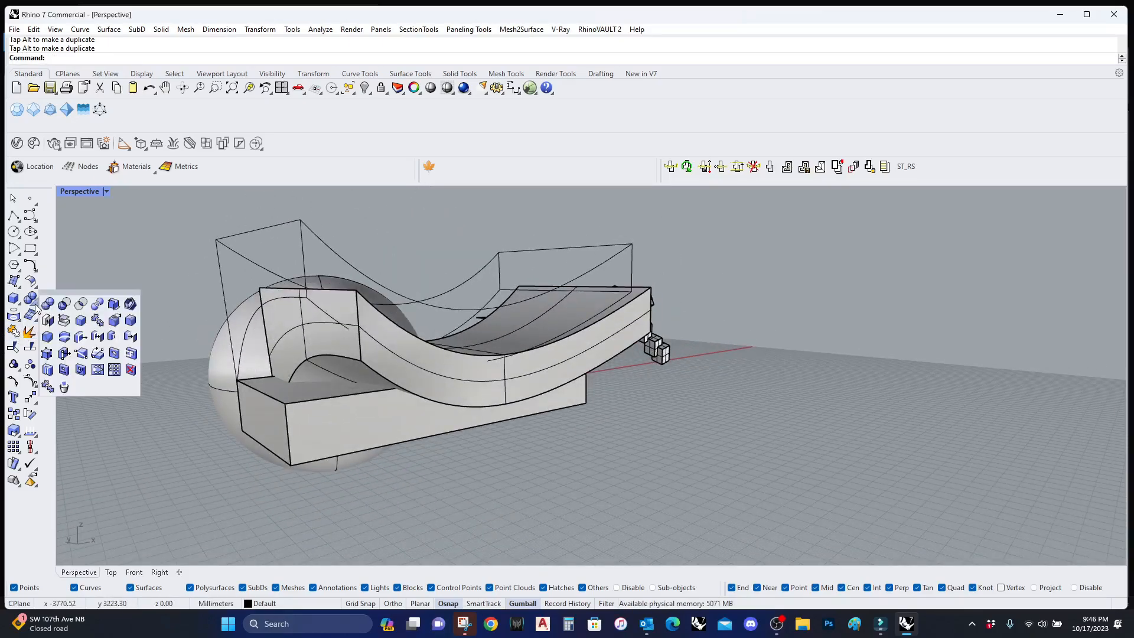
pyautogui.click(61, 305)
pyautogui.click(378, 430)
pyautogui.press('Return')
pyautogui.click(406, 353)
pyautogui.press('Return')
# Step: Examine the carved box from several angles, including the cut edges at its corner
pyautogui.moveTo(405, 353); pyautogui.dragTo(250, 465, button='right')
pyautogui.scroll(4, 261, 473)
pyautogui.scroll(4, 298, 282)
pyautogui.moveTo(367, 263); pyautogui.dragTo(395, 381, button='right')
pyautogui.scroll(-8, 394, 381)
pyautogui.scroll(8, 460, 258)
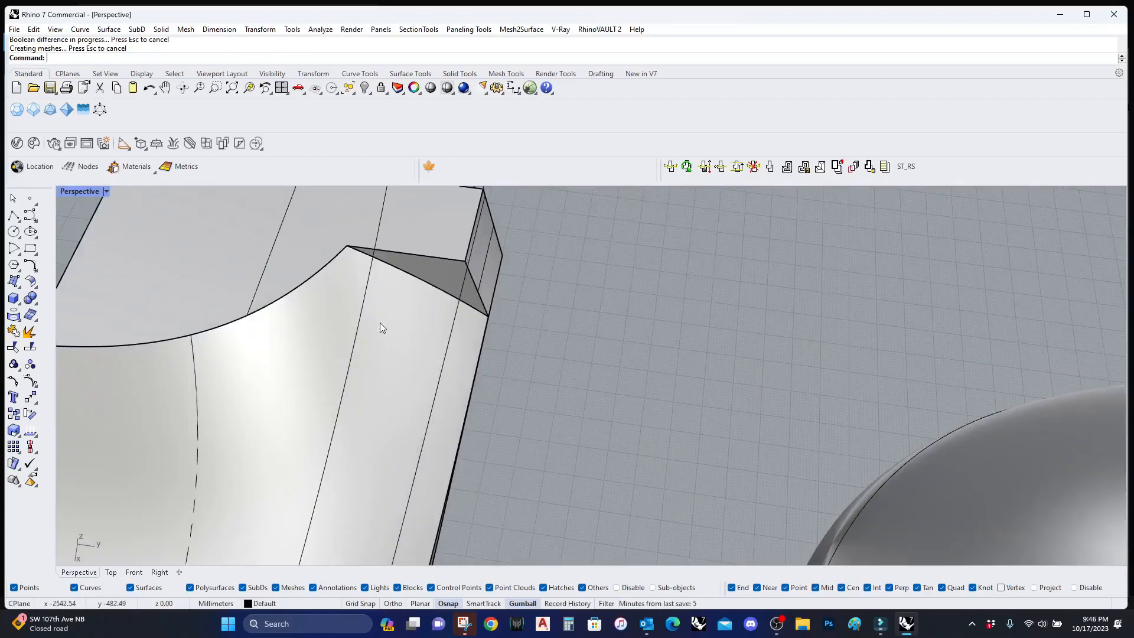
pyautogui.moveTo(381, 324); pyautogui.dragTo(398, 257, button='right')
pyautogui.scroll(-5, 399, 257)
pyautogui.moveTo(334, 323); pyautogui.dragTo(430, 318, button='right')
pyautogui.scroll(-10, 432, 319)
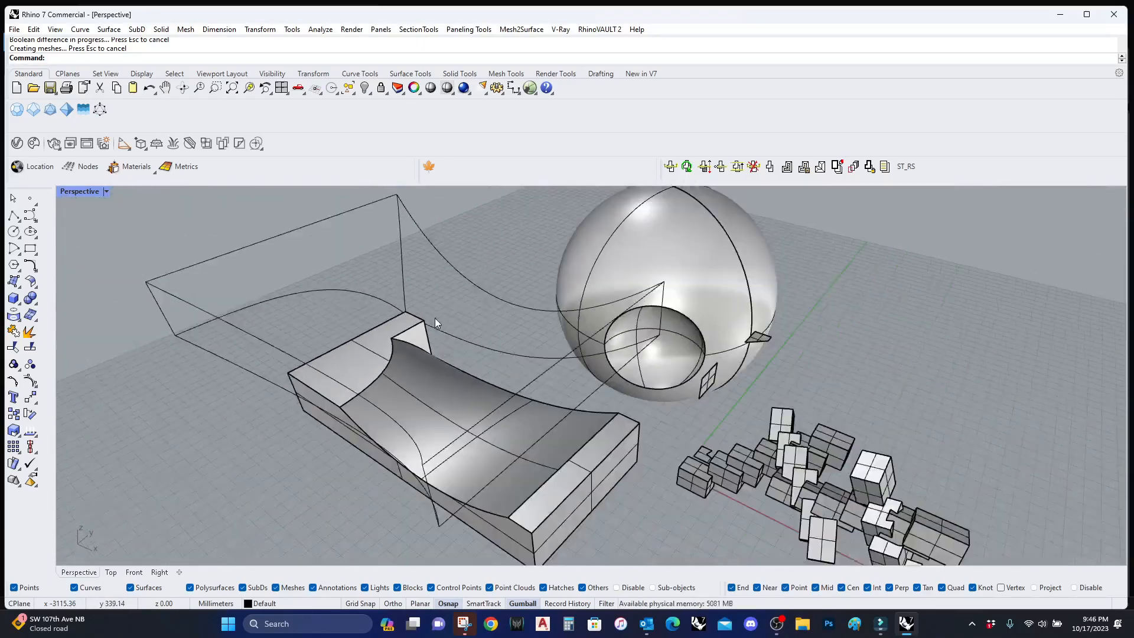
pyautogui.moveTo(412, 373); pyautogui.dragTo(431, 412, button='right')
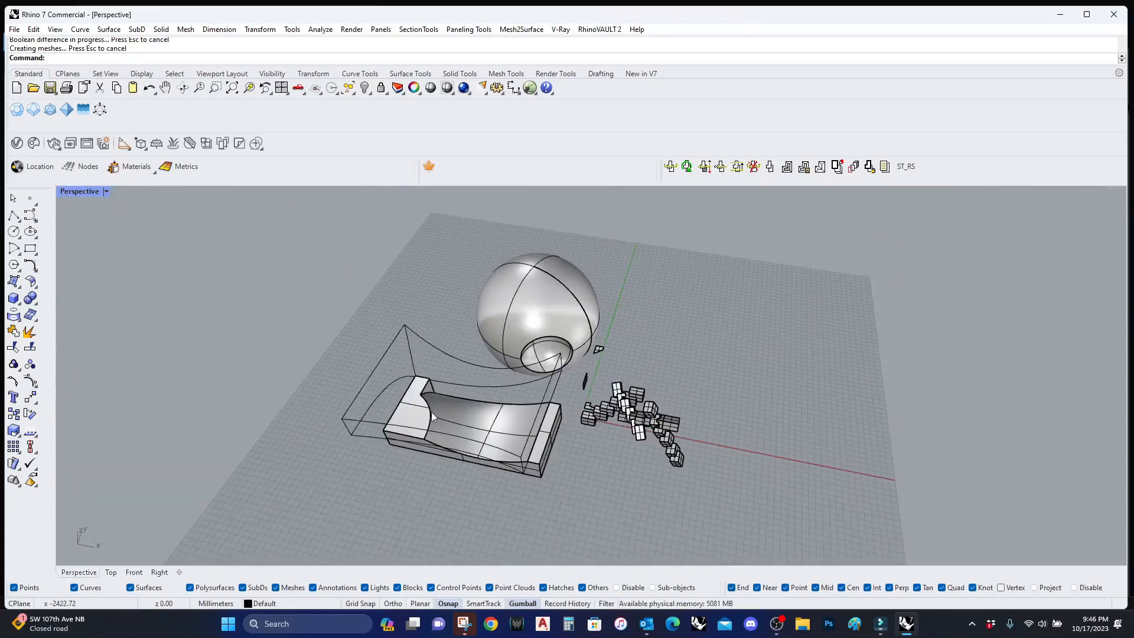
# Step: Draw a small box on the far side of the carved box, away from the other objects
pyautogui.click(16, 304)
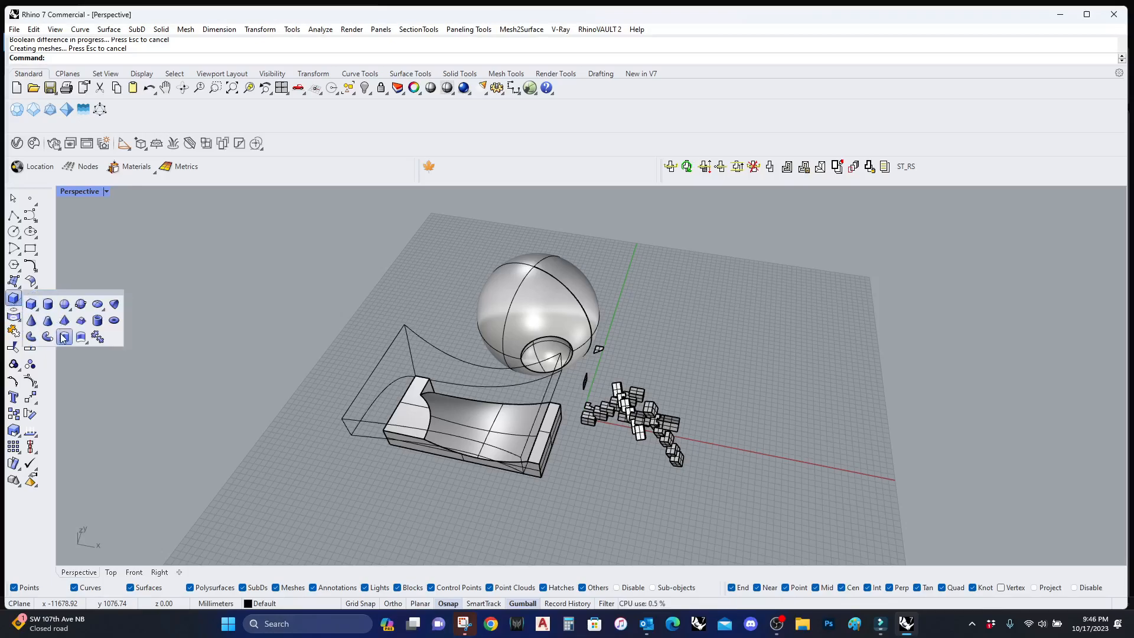
pyautogui.click(31, 303)
pyautogui.click(211, 459)
pyautogui.click(268, 442)
pyautogui.click(267, 405)
pyautogui.click(249, 436)
pyautogui.press('Escape')
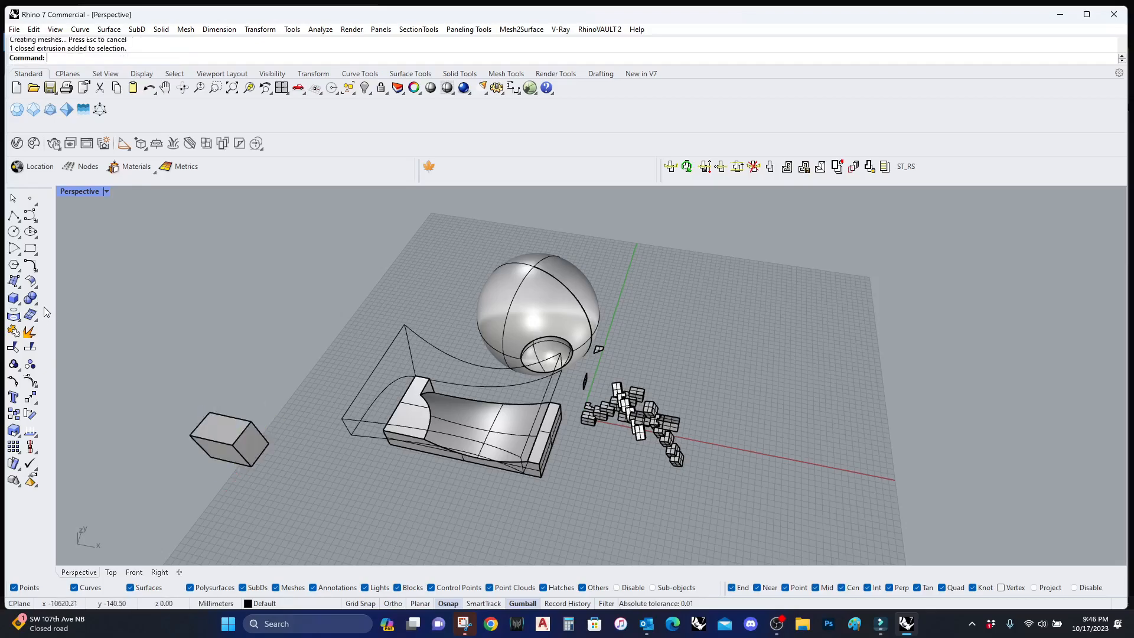
# Step: Draw a small sphere centred near the upper corner of the new box so the two overlap
pyautogui.click(19, 313)
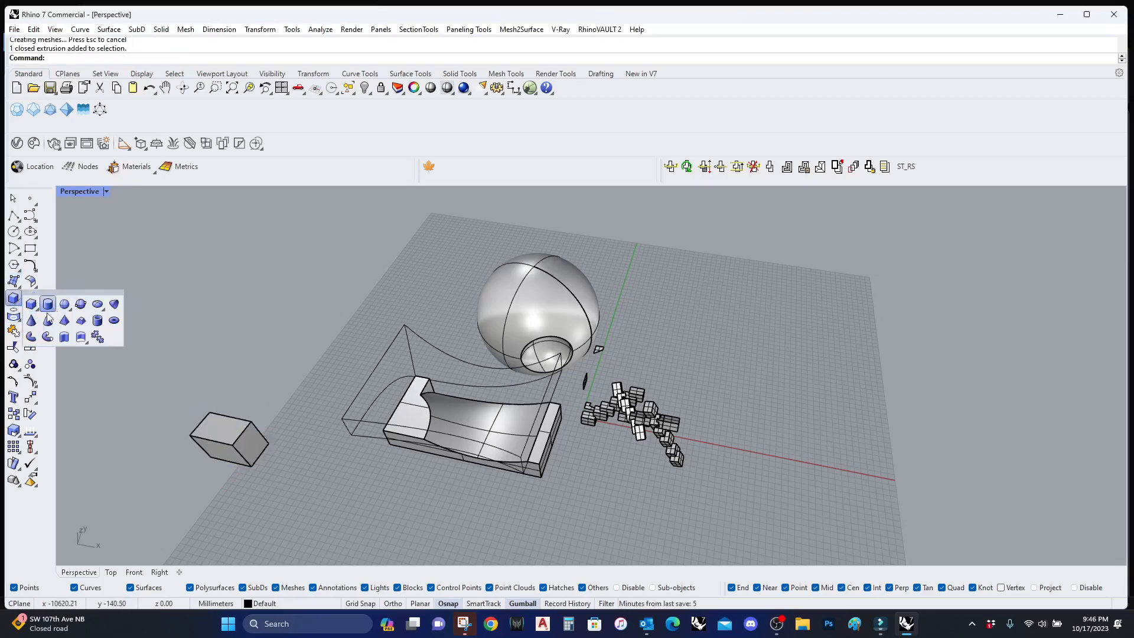
pyautogui.click(71, 305)
pyautogui.click(258, 423)
pyautogui.click(274, 404)
# Step: Create the Boolean Intersection of the small box and the sphere overlapping its corner
pyautogui.click(35, 304)
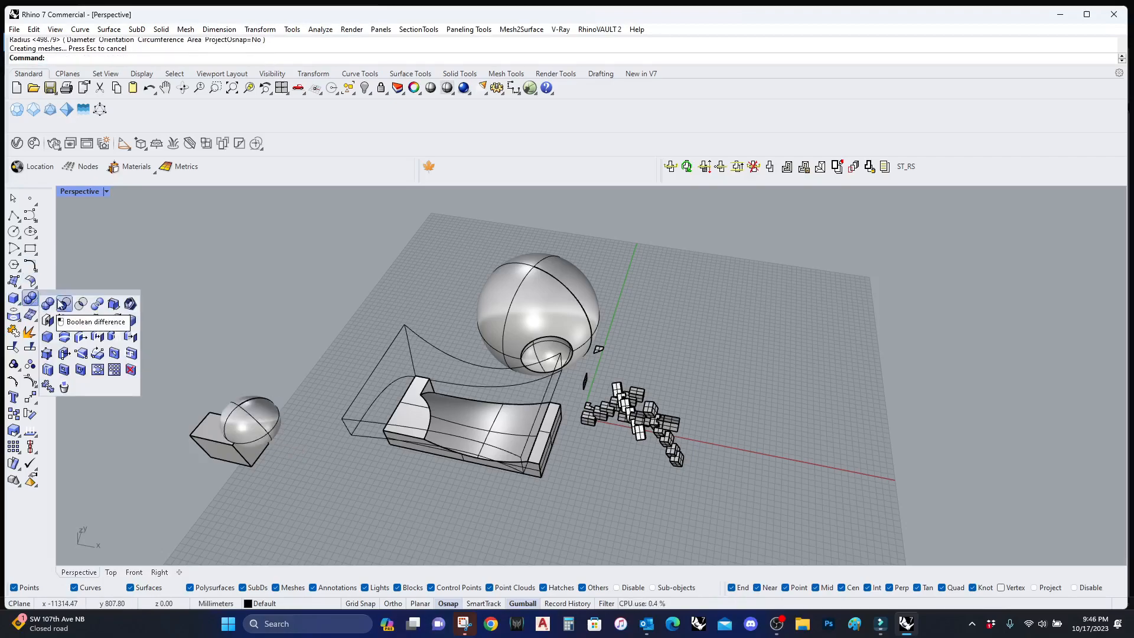
pyautogui.click(78, 304)
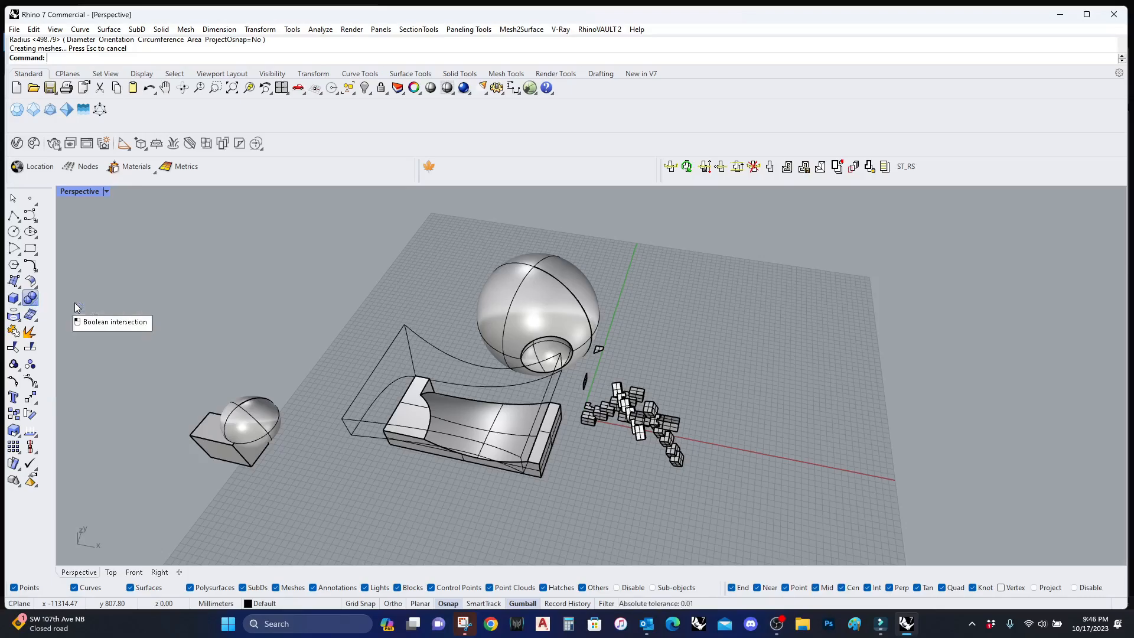
pyautogui.click(231, 440)
pyautogui.moveTo(230, 439); pyautogui.dragTo(282, 356, button='right')
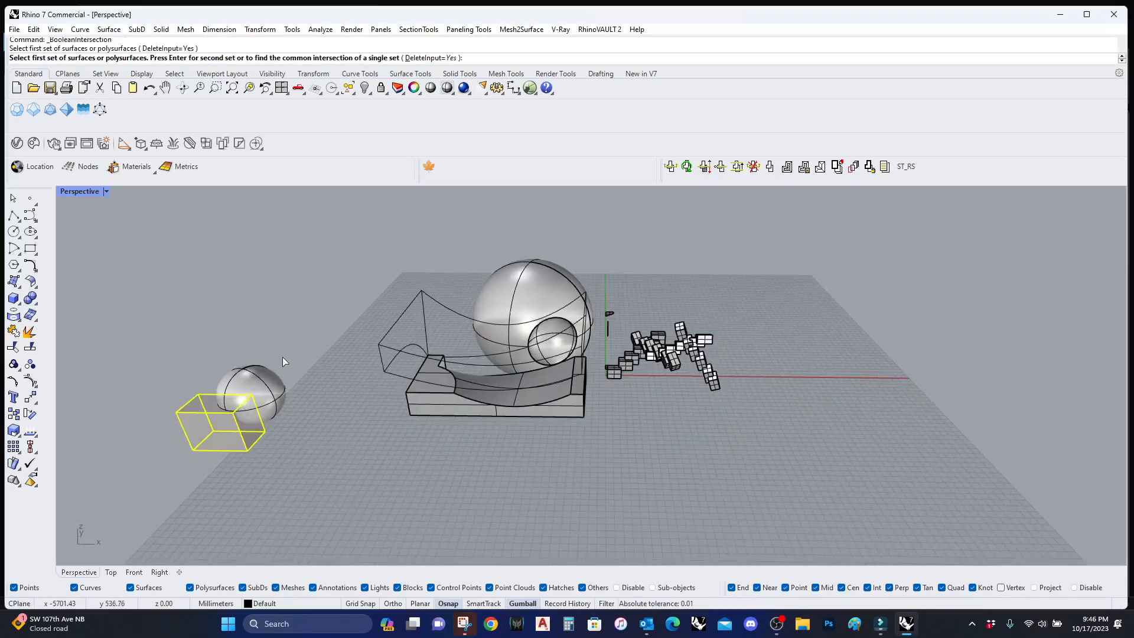
pyautogui.click(255, 395)
pyautogui.press('Return')
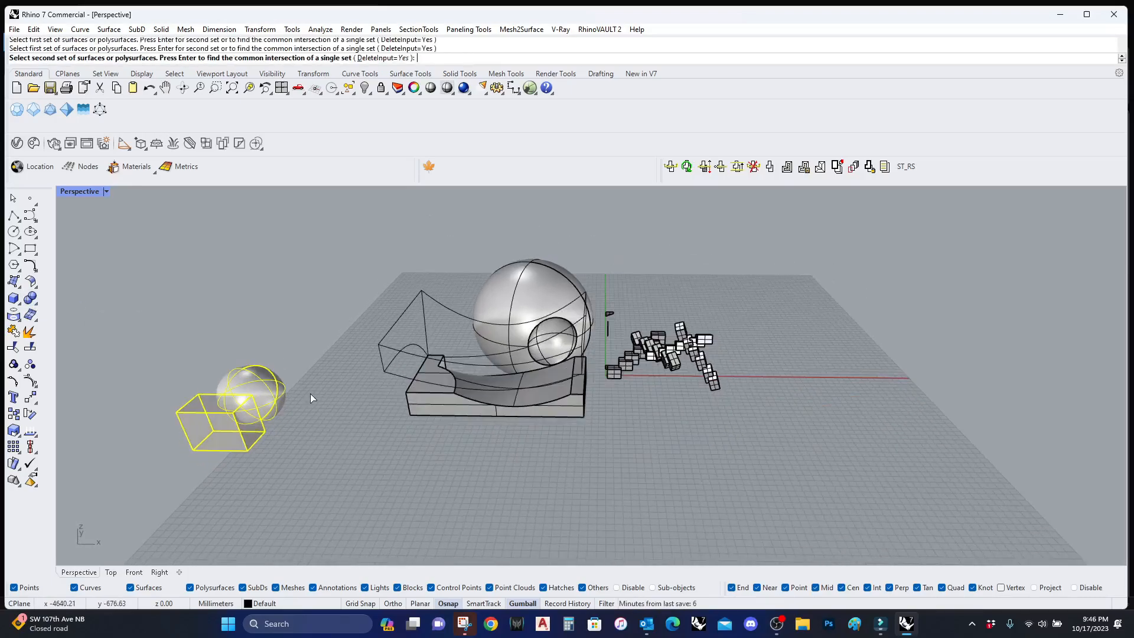
pyautogui.press('Return')
pyautogui.press('Return')
pyautogui.click(199, 436)
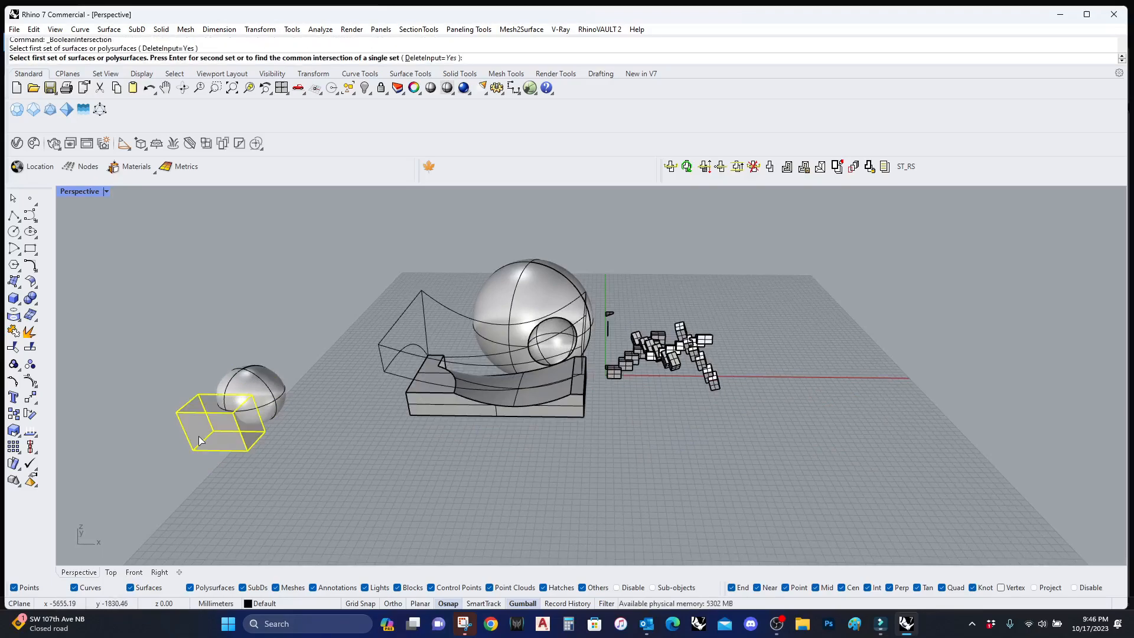
pyautogui.press('Return')
pyautogui.click(267, 401)
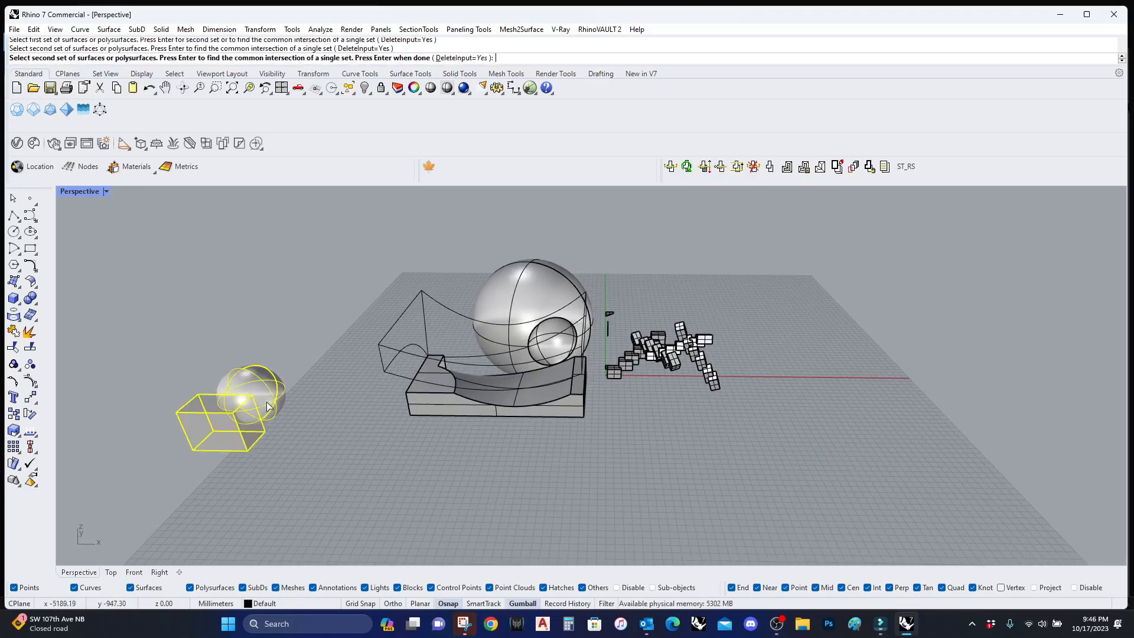
pyautogui.press('Return')
# Step: Examine the intersected solid from several angles and undo the Boolean Intersection
pyautogui.moveTo(209, 409); pyautogui.dragTo(281, 376, button='right')
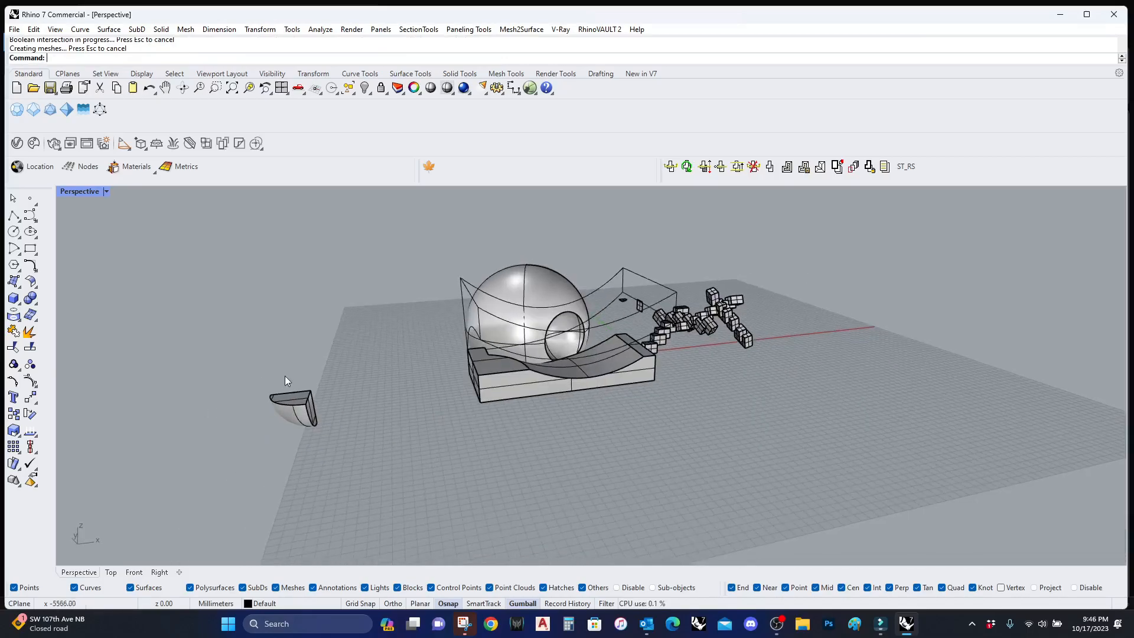
pyautogui.scroll(3, 286, 460)
pyautogui.moveTo(286, 461); pyautogui.dragTo(636, 402, button='right')
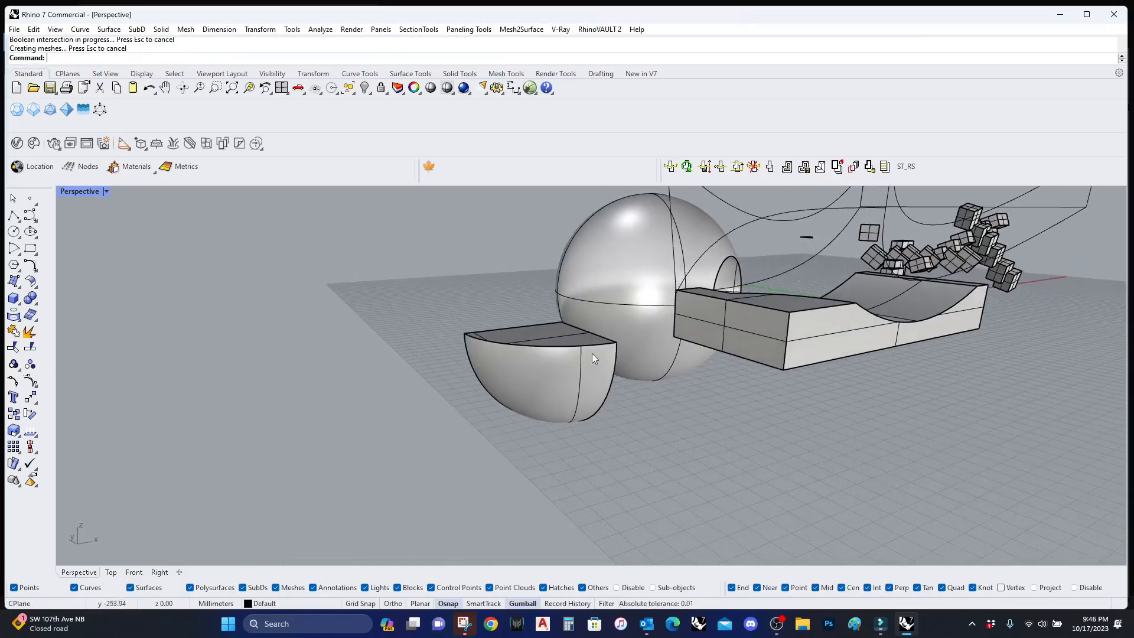
pyautogui.moveTo(590, 357); pyautogui.dragTo(518, 375, button='right')
pyautogui.scroll(-2, 518, 380)
pyautogui.scroll(6, 133, 463)
pyautogui.moveTo(132, 463); pyautogui.dragTo(224, 435, button='right')
pyautogui.scroll(-4, 530, 370)
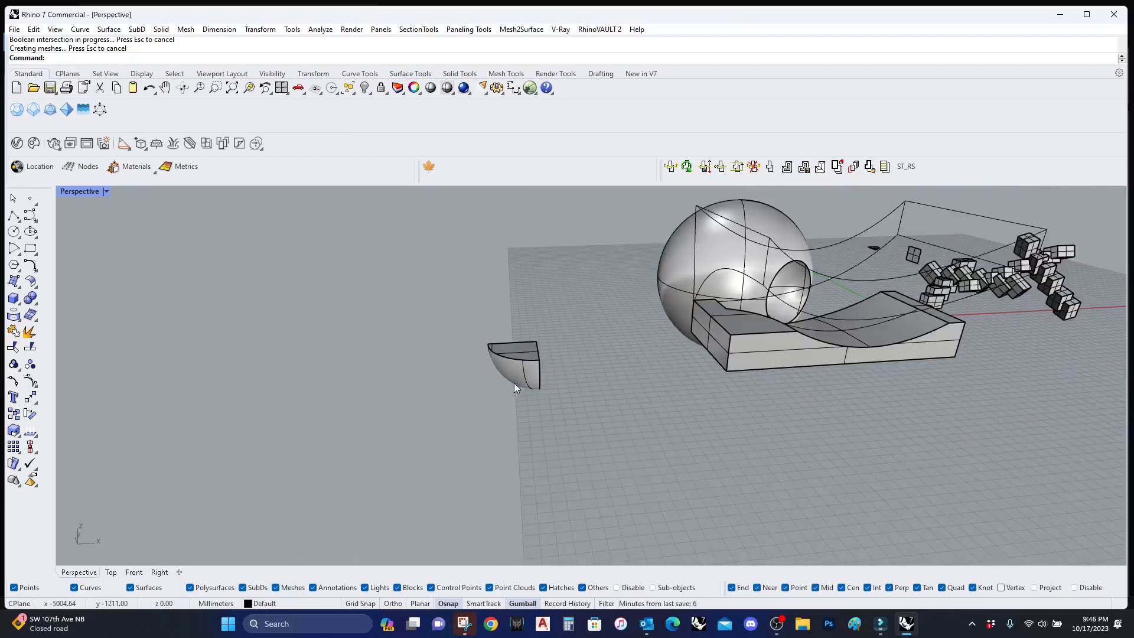
pyautogui.moveTo(514, 382); pyautogui.dragTo(465, 400, button='right')
pyautogui.hotkey('ctrl', 'z')
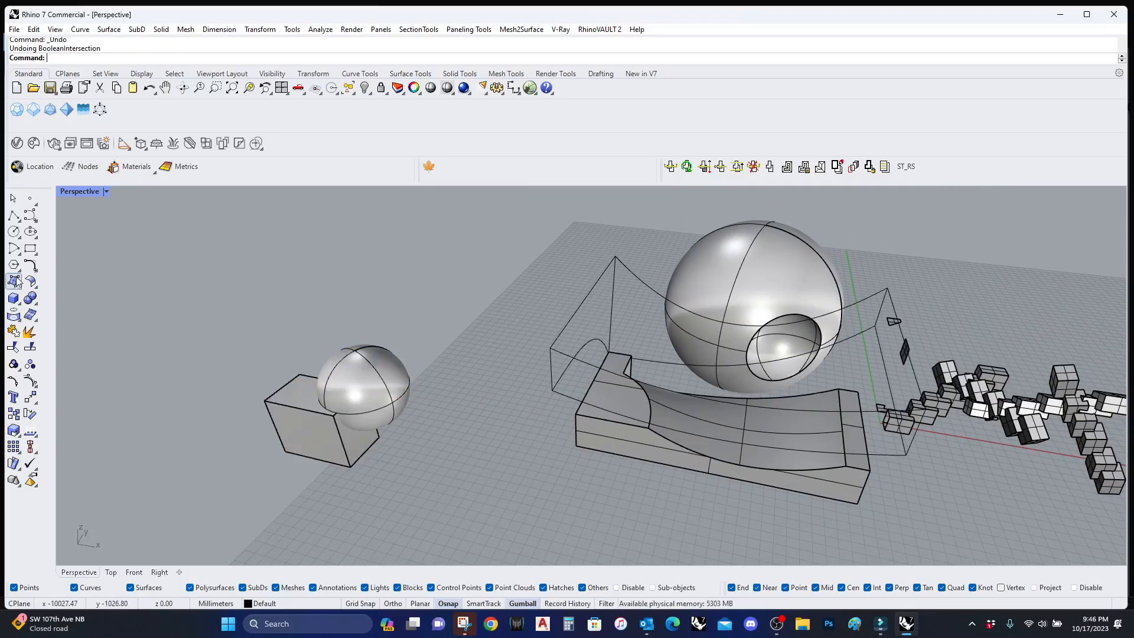
# Step: Split the small box with the overlapping sphere using Boolean Split
pyautogui.click(35, 301)
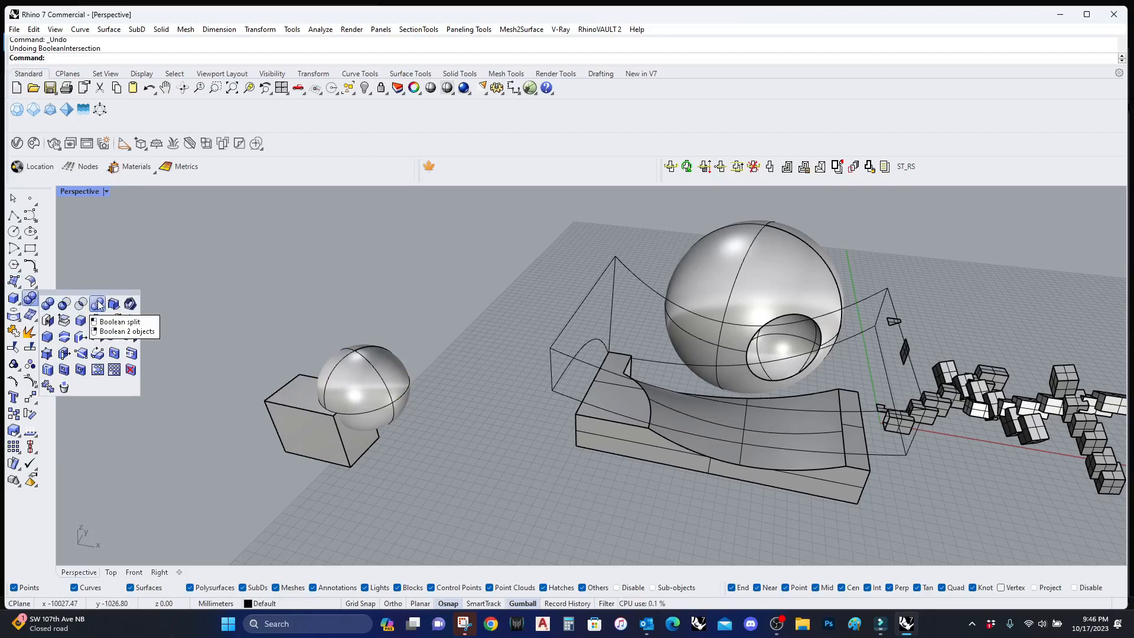
pyautogui.click(98, 304)
pyautogui.click(307, 412)
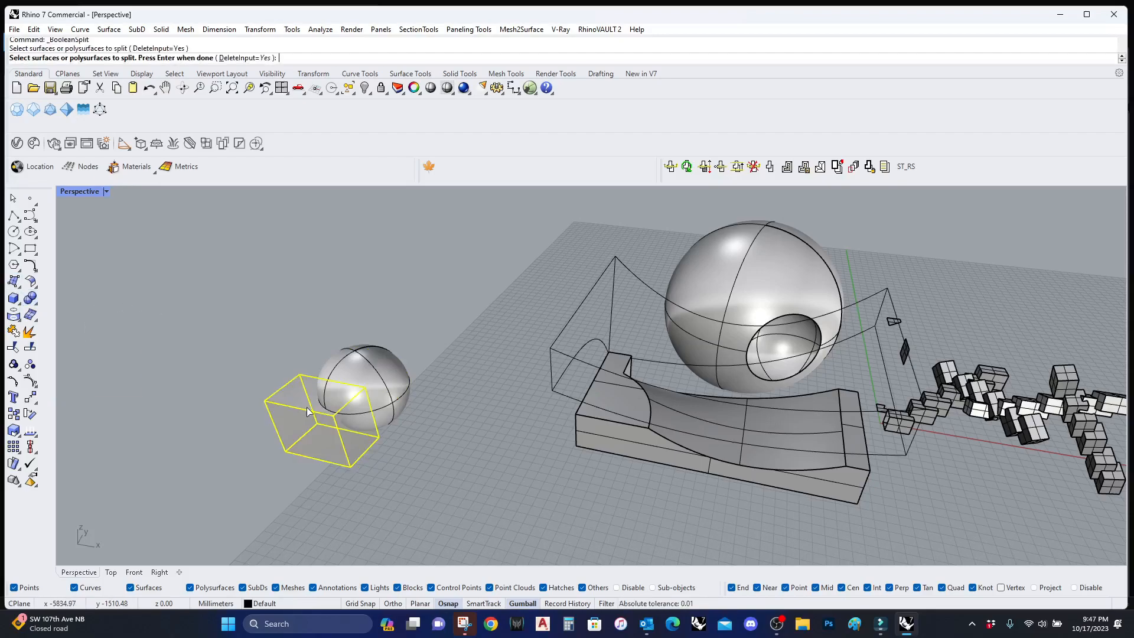
pyautogui.press('Return')
pyautogui.click(368, 380)
pyautogui.press('Return')
# Step: Move the carved box piece away from the sphere to inspect the cut, and undo the move
pyautogui.click(370, 384)
pyautogui.press('Escape')
pyautogui.click(355, 399)
pyautogui.moveTo(355, 399); pyautogui.dragTo(302, 424)
pyautogui.press('Escape')
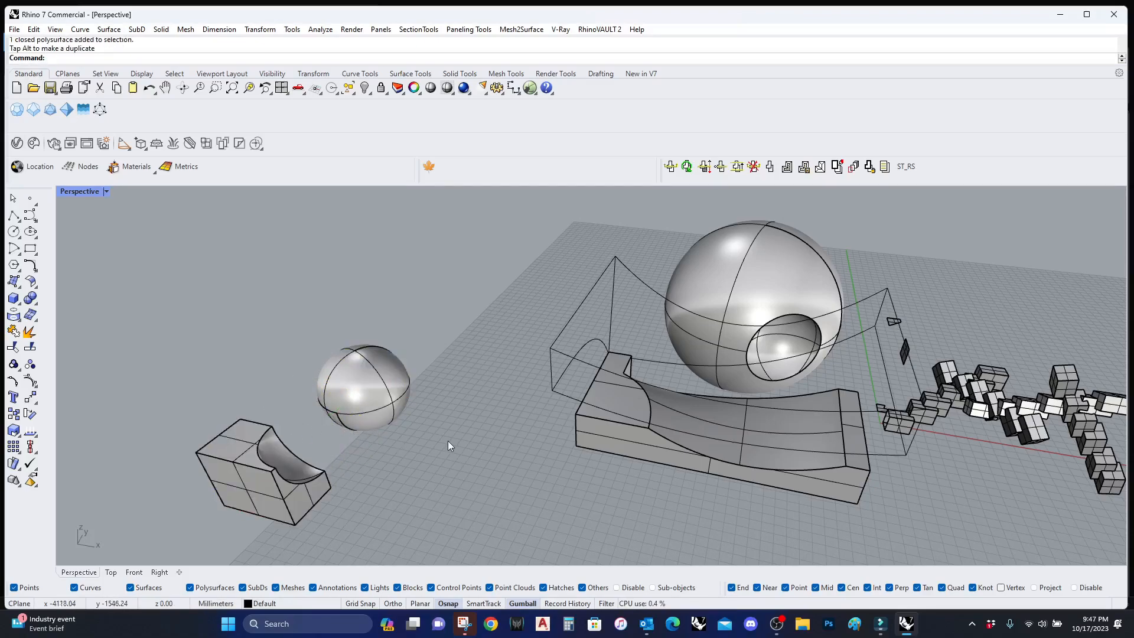
pyautogui.moveTo(447, 440); pyautogui.dragTo(416, 451, button='right')
pyautogui.moveTo(160, 484); pyautogui.dragTo(192, 477, button='right')
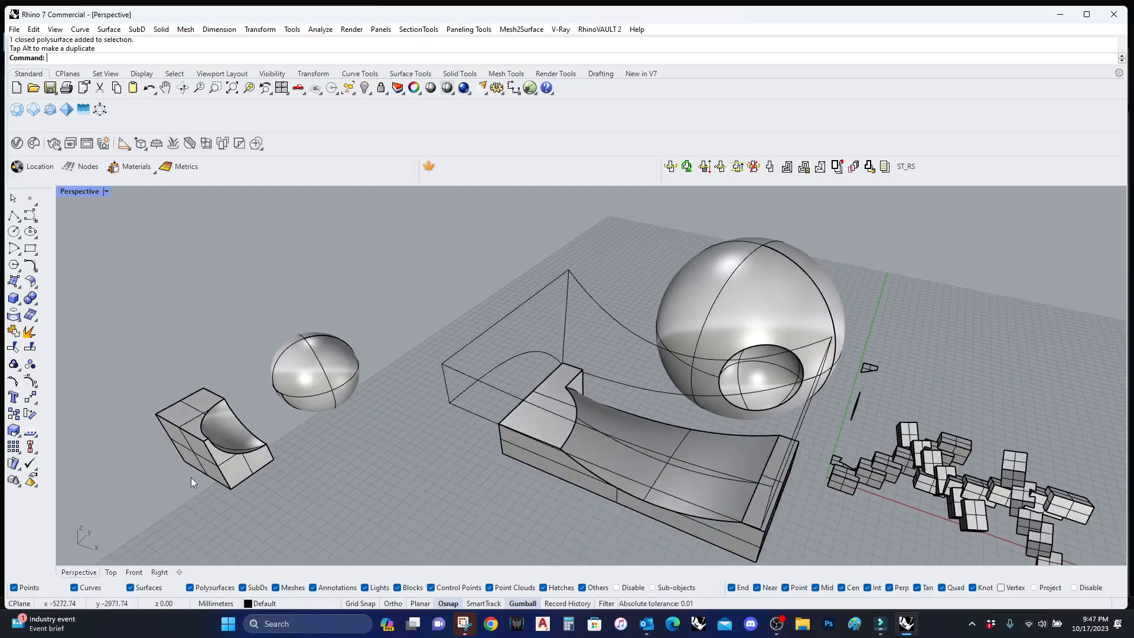
pyautogui.hotkey('ctrl', 'z')
pyautogui.press('Escape')
# Step: Inspect the split result where the sphere meets the carved box by selecting the two solids in turn
pyautogui.scroll(5, 297, 386)
pyautogui.click(297, 386)
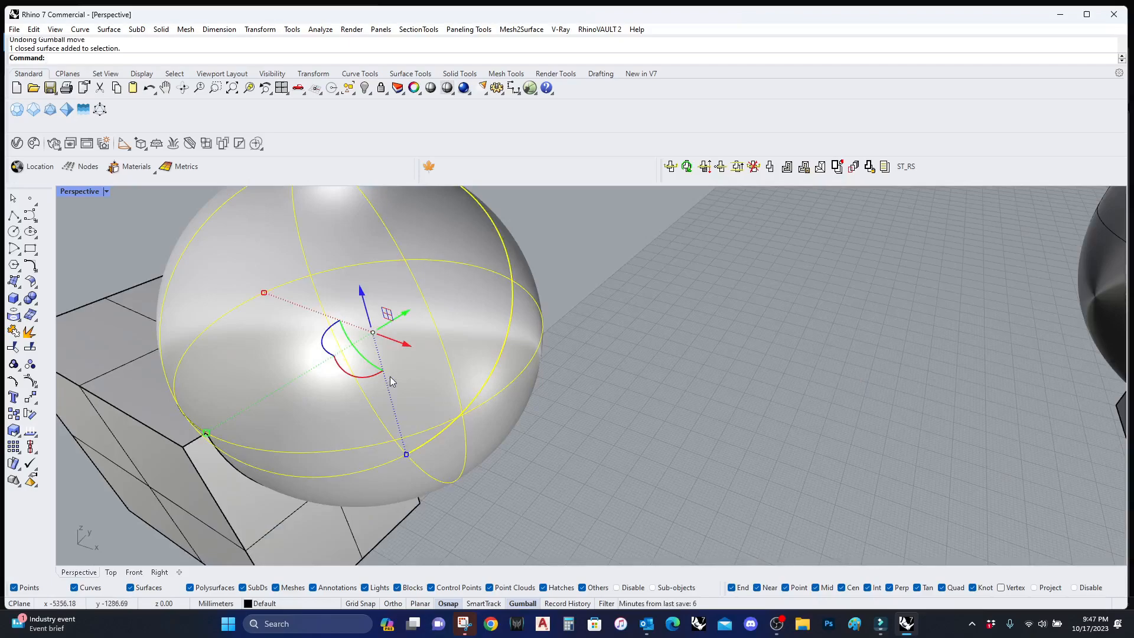
pyautogui.scroll(-4, 390, 376)
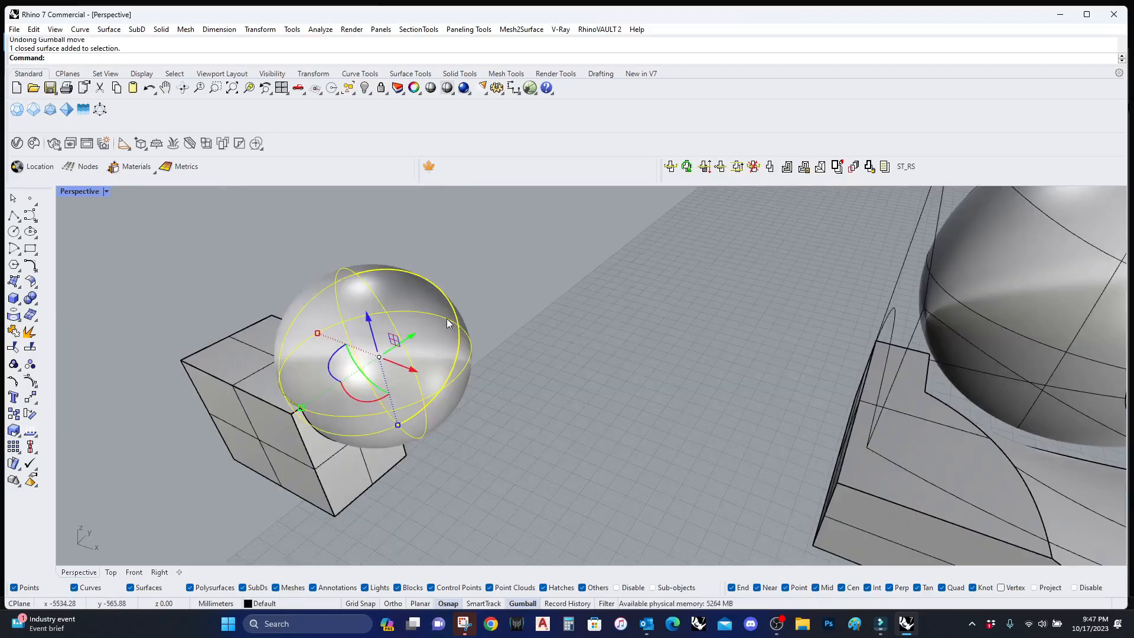
pyautogui.scroll(-3, 306, 378)
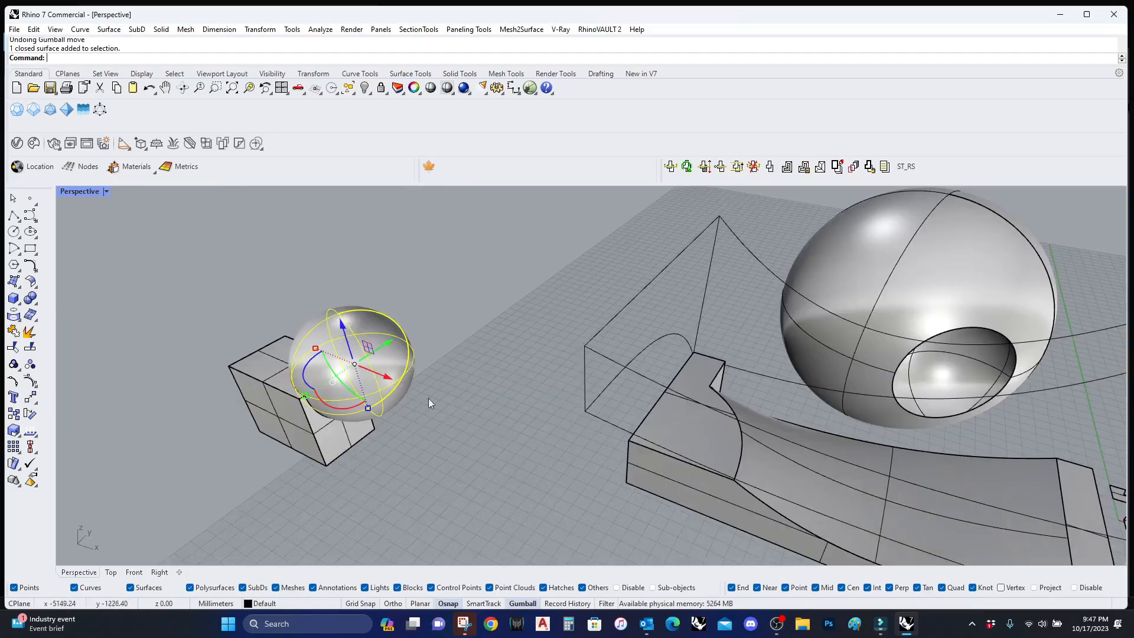
pyautogui.moveTo(268, 337); pyautogui.dragTo(309, 339, button='right')
pyautogui.click(309, 339)
pyautogui.click(396, 408)
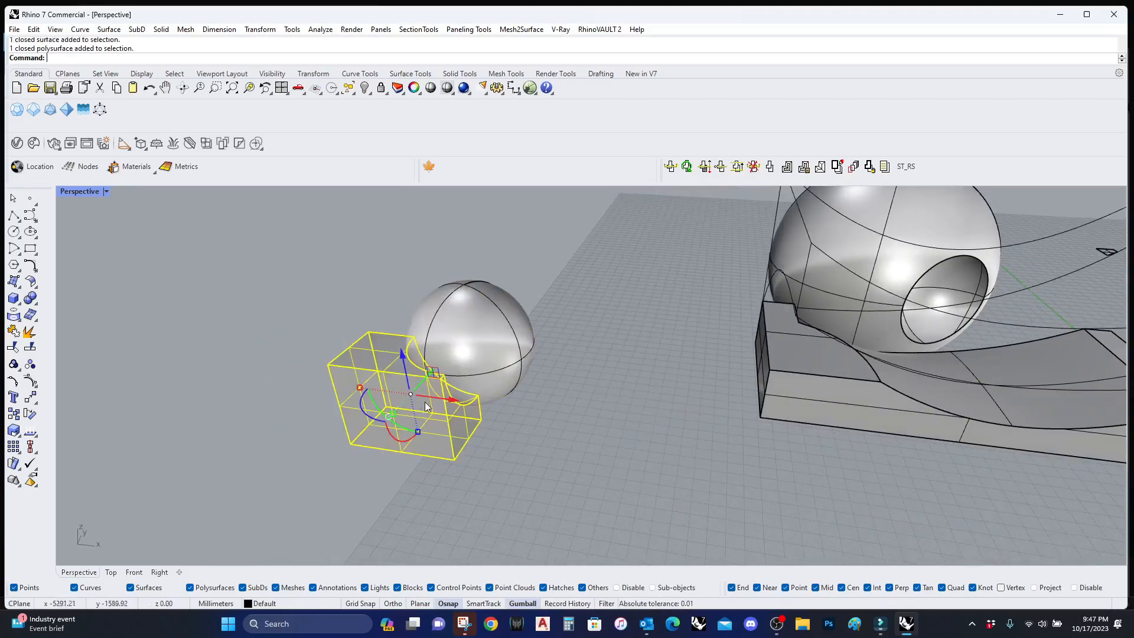
pyautogui.moveTo(417, 403); pyautogui.dragTo(313, 398, button='right')
pyautogui.scroll(5, 281, 386)
pyautogui.press('Escape')
pyautogui.scroll(-4, 281, 385)
pyautogui.click(251, 407)
pyautogui.click(366, 342)
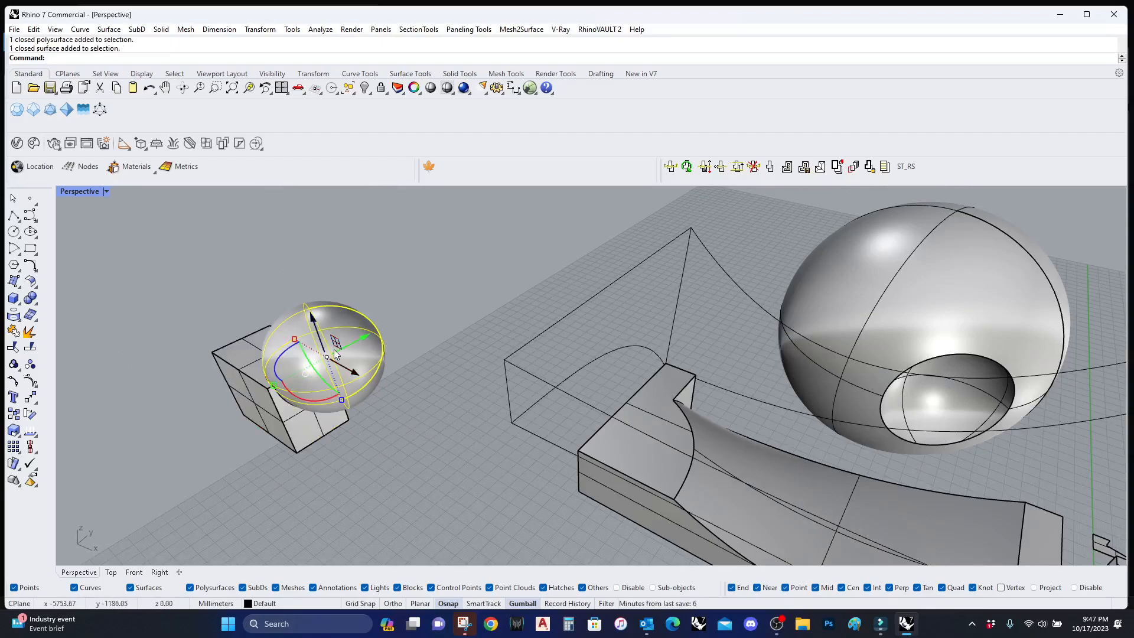
pyautogui.scroll(5, 298, 387)
pyautogui.press('Escape')
pyautogui.click(342, 343)
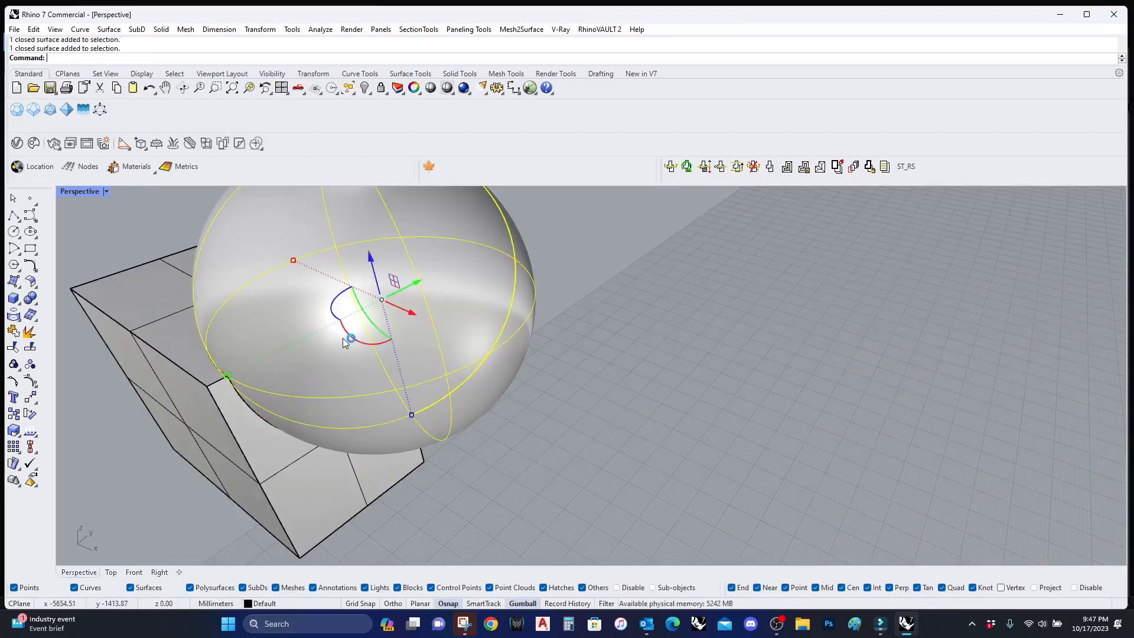
pyautogui.press('Escape')
pyautogui.click(371, 348)
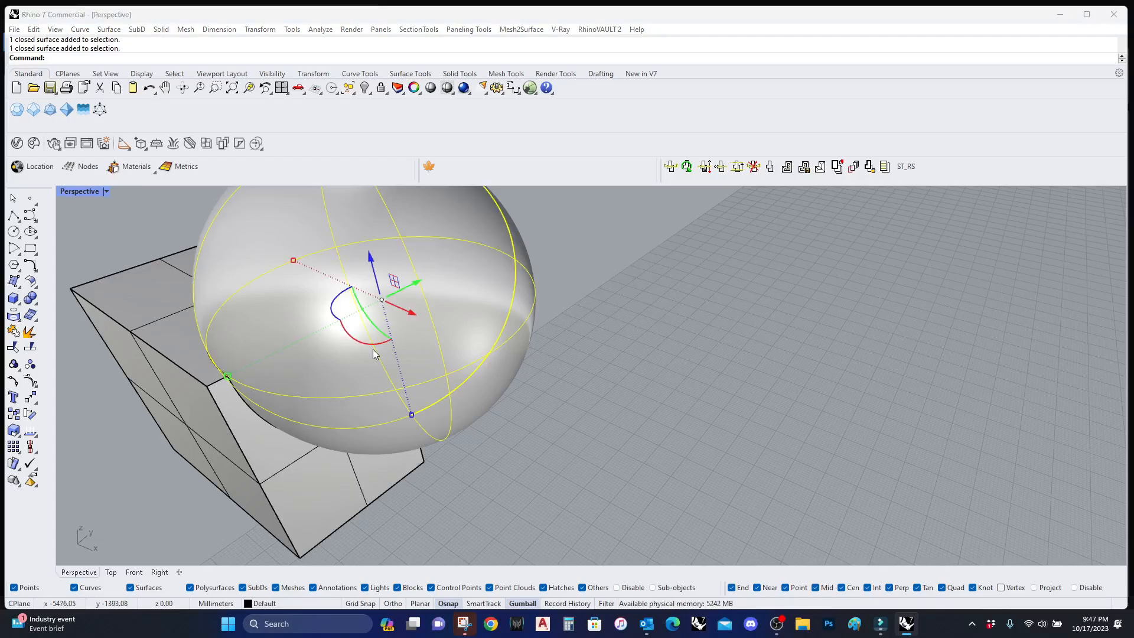
pyautogui.press('Escape')
# Step: Rebuild the small sphere with 12 points and degree 1 in both U and V, deleting the input
pyautogui.click(438, 316)
pyautogui.write('Reb')
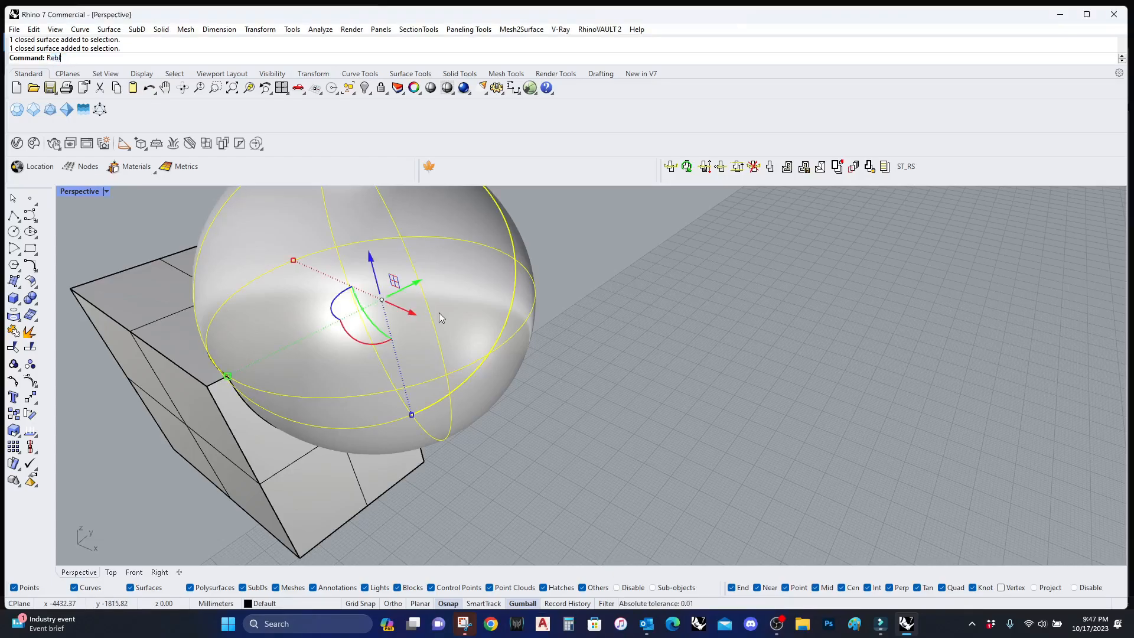
pyautogui.write('uild')
pyautogui.press('Return')
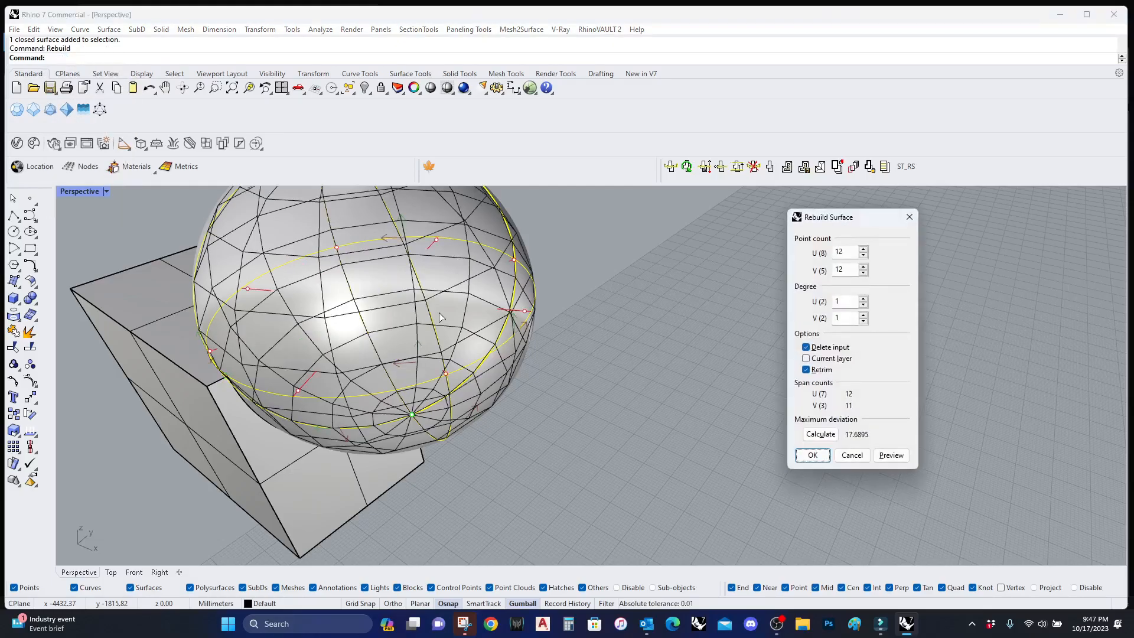
pyautogui.click(813, 454)
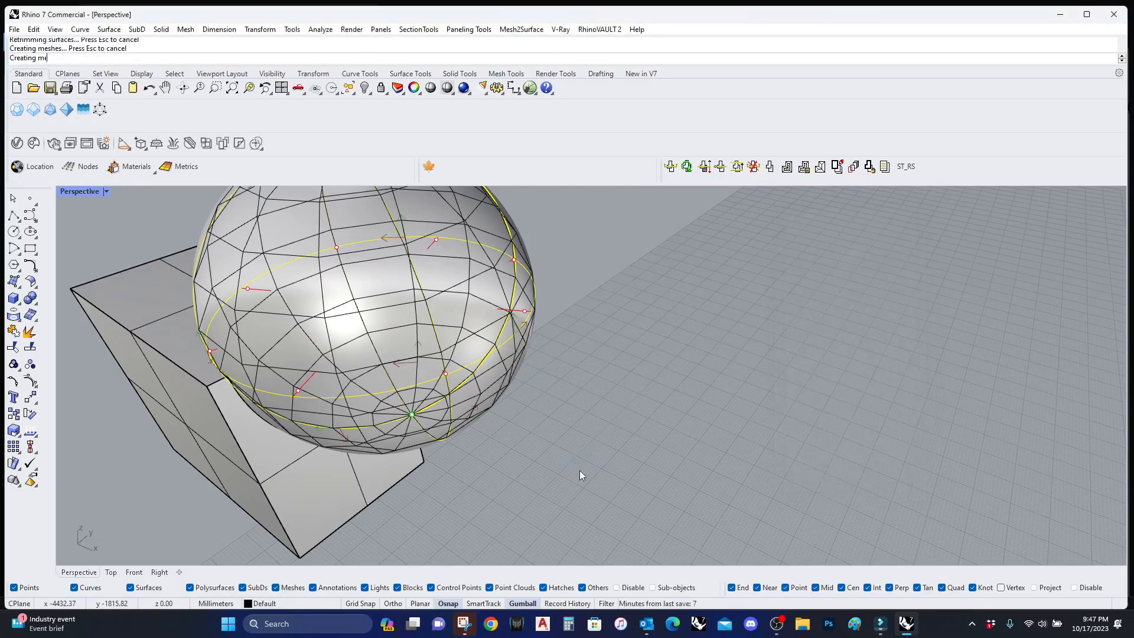
# Step: Extract the wireframe curves of the faceted sphere with ExtractWireframe
pyautogui.click(559, 417)
pyautogui.moveTo(558, 417); pyautogui.dragTo(384, 378, button='right')
pyautogui.write('Extra')
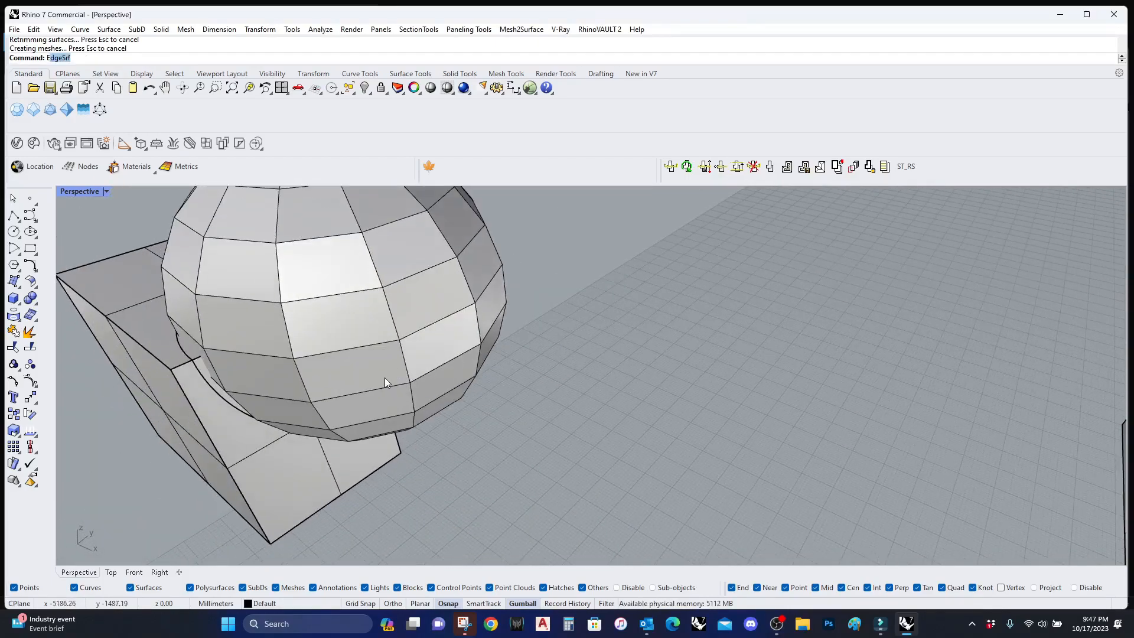
pyautogui.write('ct')
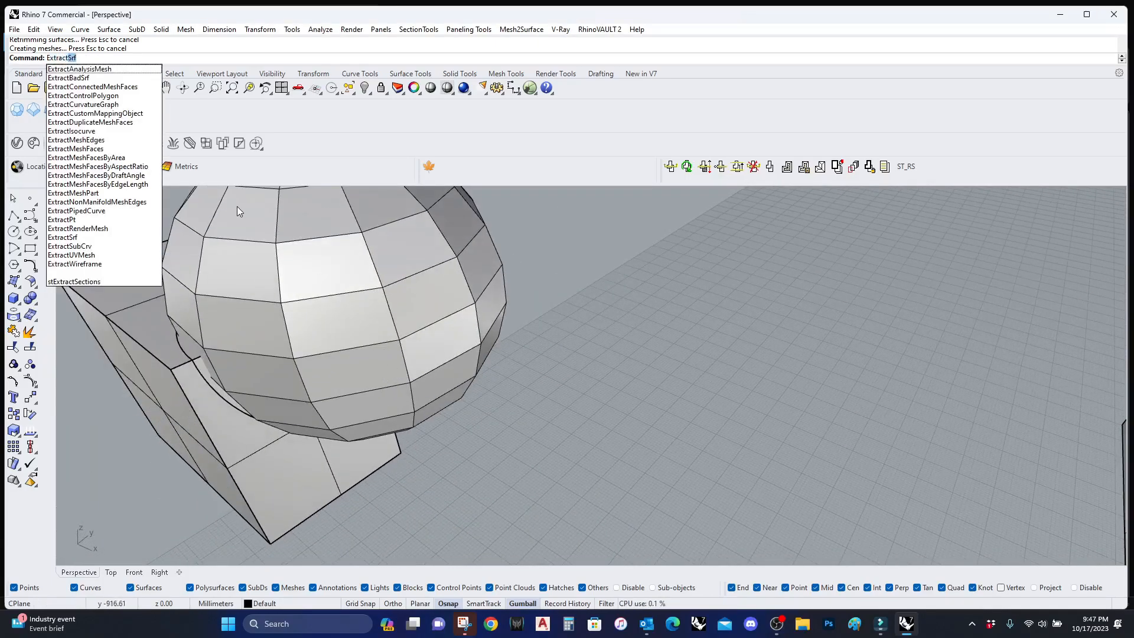
pyautogui.press('Return')
pyautogui.click(311, 267)
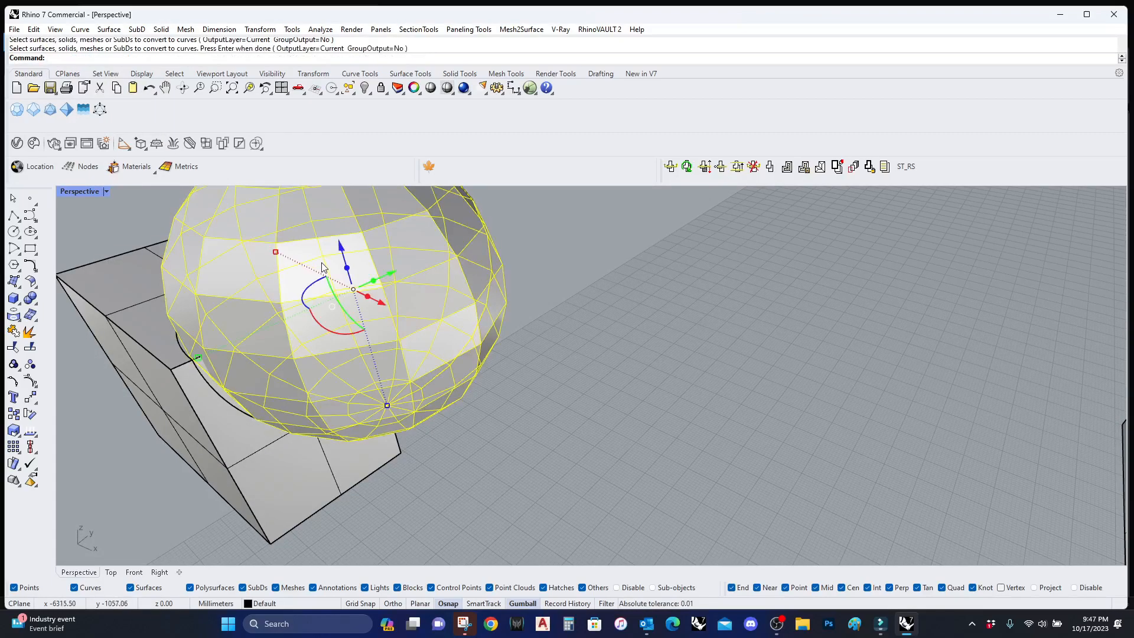
# Step: Isolate the extracted wireframe curves so all other objects are hidden
pyautogui.middleClick(322, 267)
pyautogui.click(288, 256)
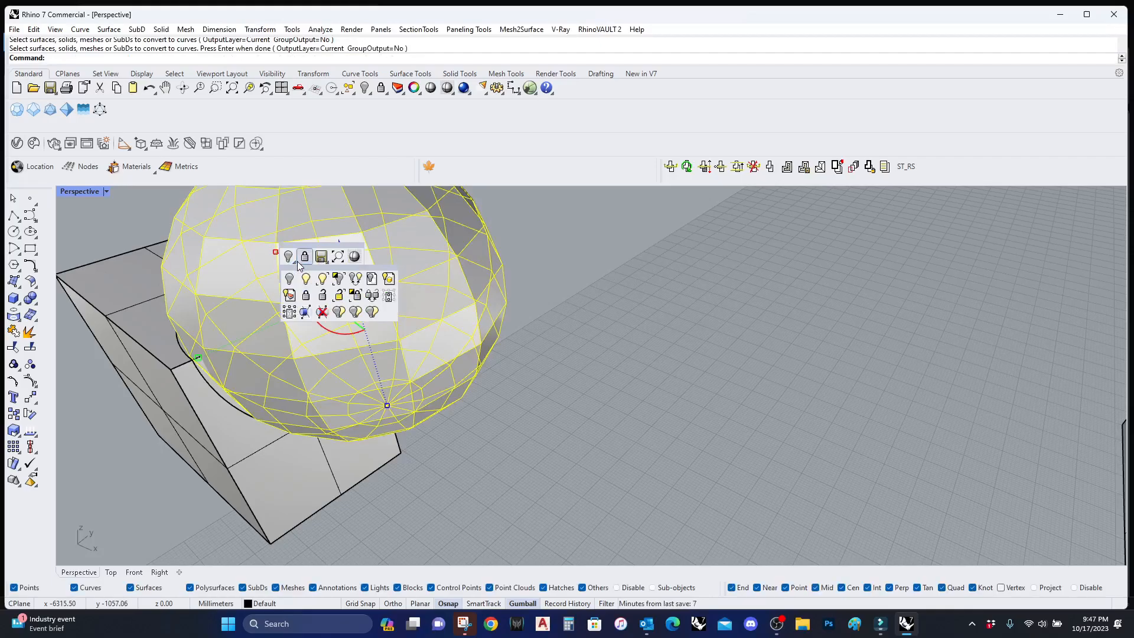
pyautogui.click(334, 279)
pyautogui.press('Escape')
# Step: Create pipes of radius 12 around all the sphere's wireframe curves, using the Multiple option with flat caps
pyautogui.scroll(-3, 363, 333)
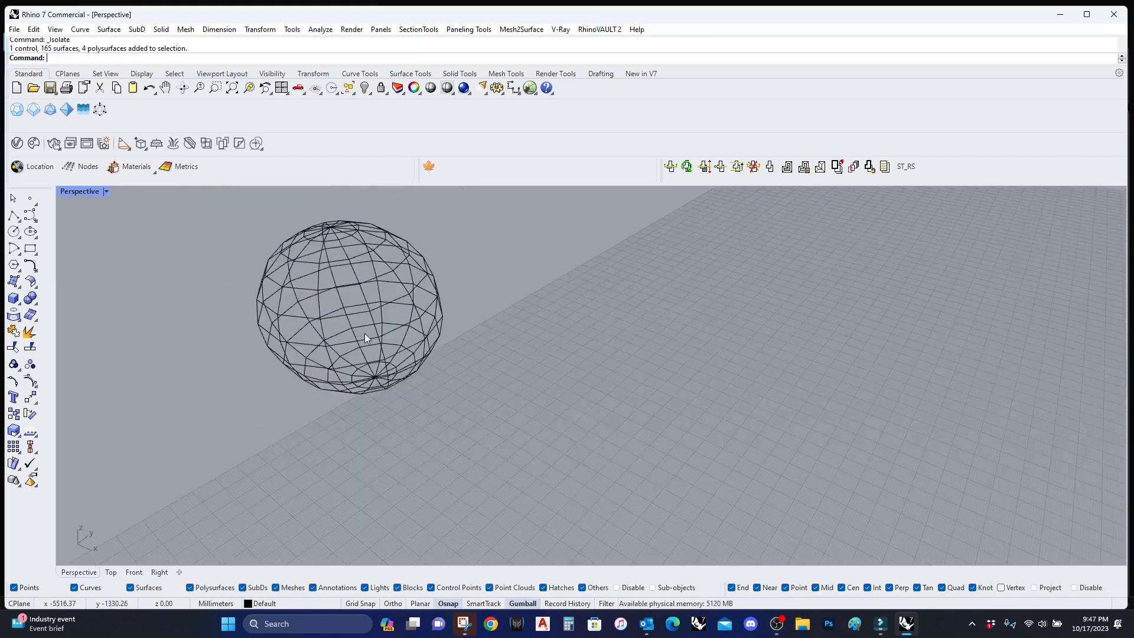
pyautogui.moveTo(363, 333); pyautogui.dragTo(367, 335, button='right')
pyautogui.write('Pipe')
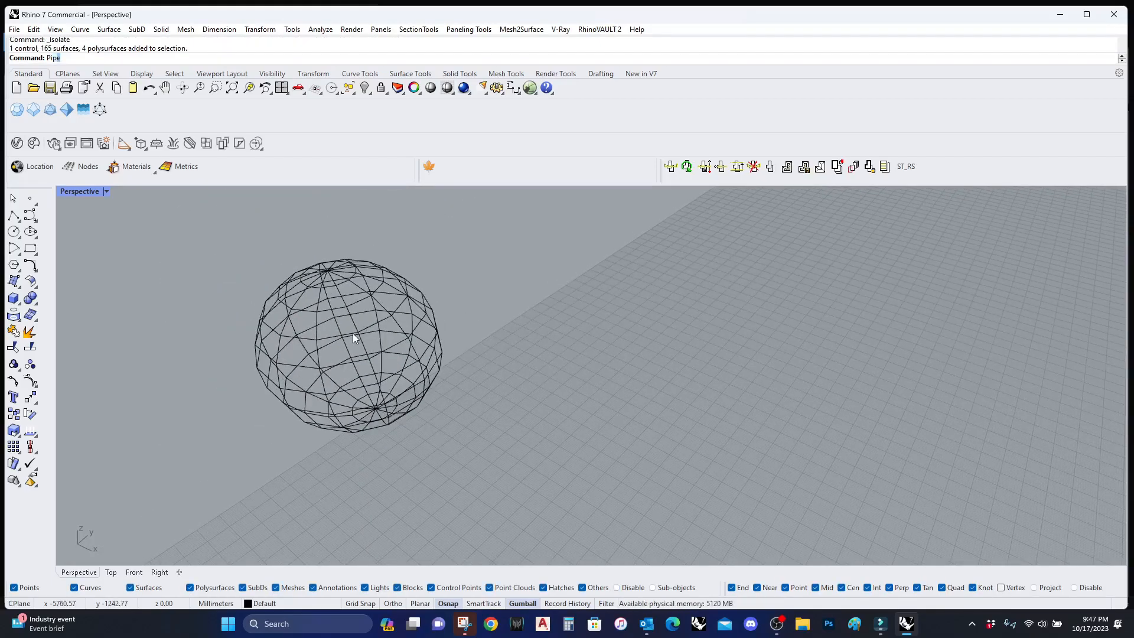
pyautogui.press('Return')
pyautogui.click(101, 57)
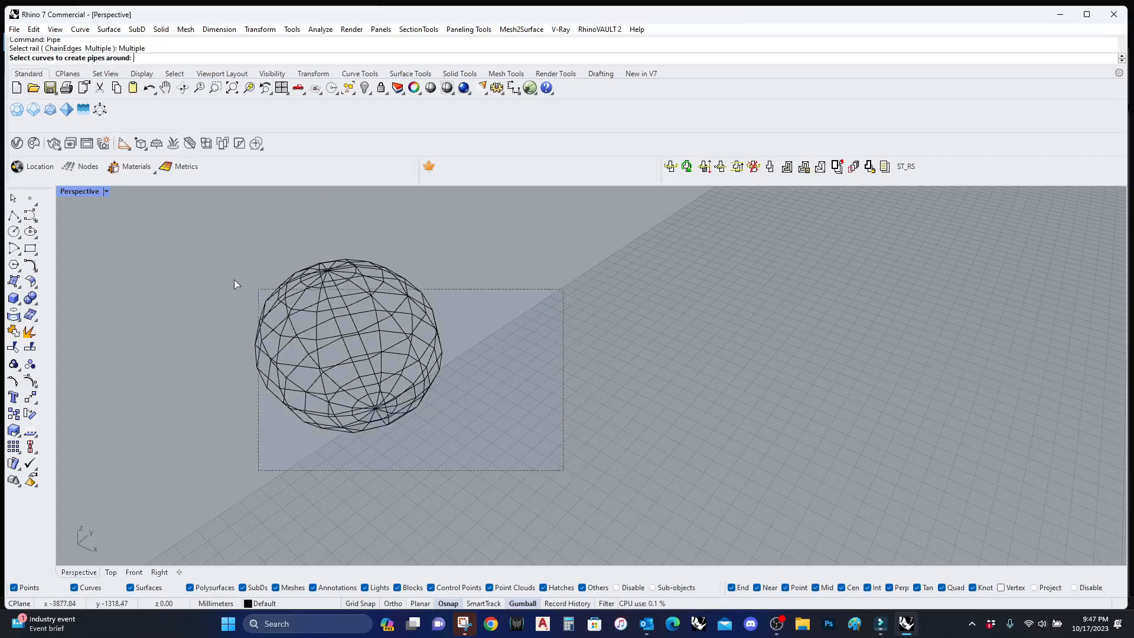
pyautogui.moveTo(259, 293); pyautogui.dragTo(148, 231)
pyautogui.press('Return')
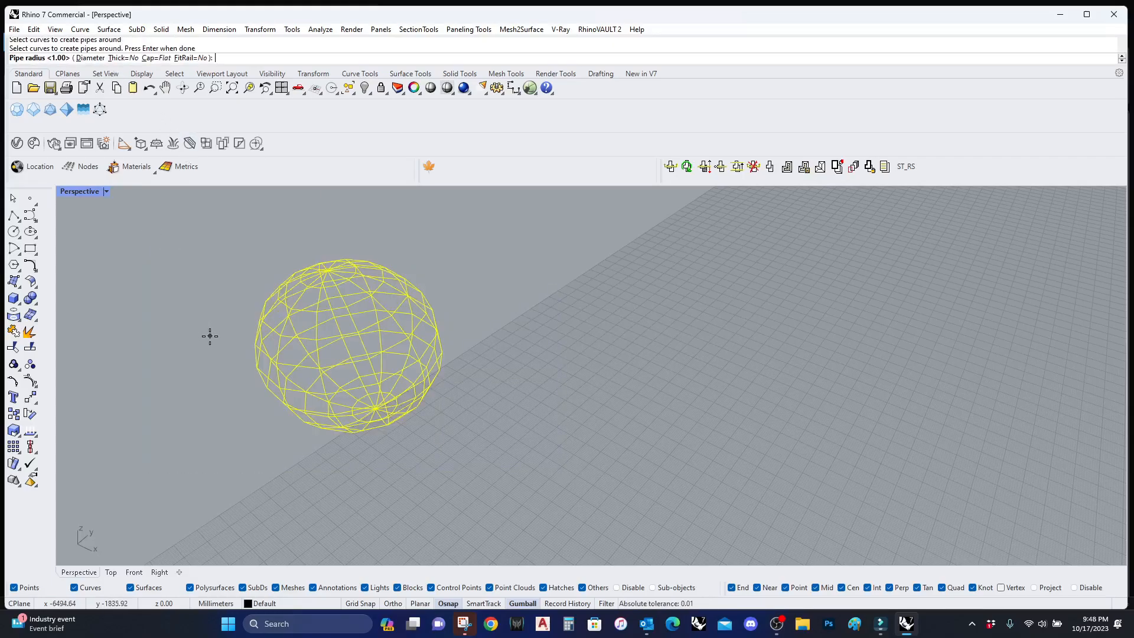
pyautogui.write('12')
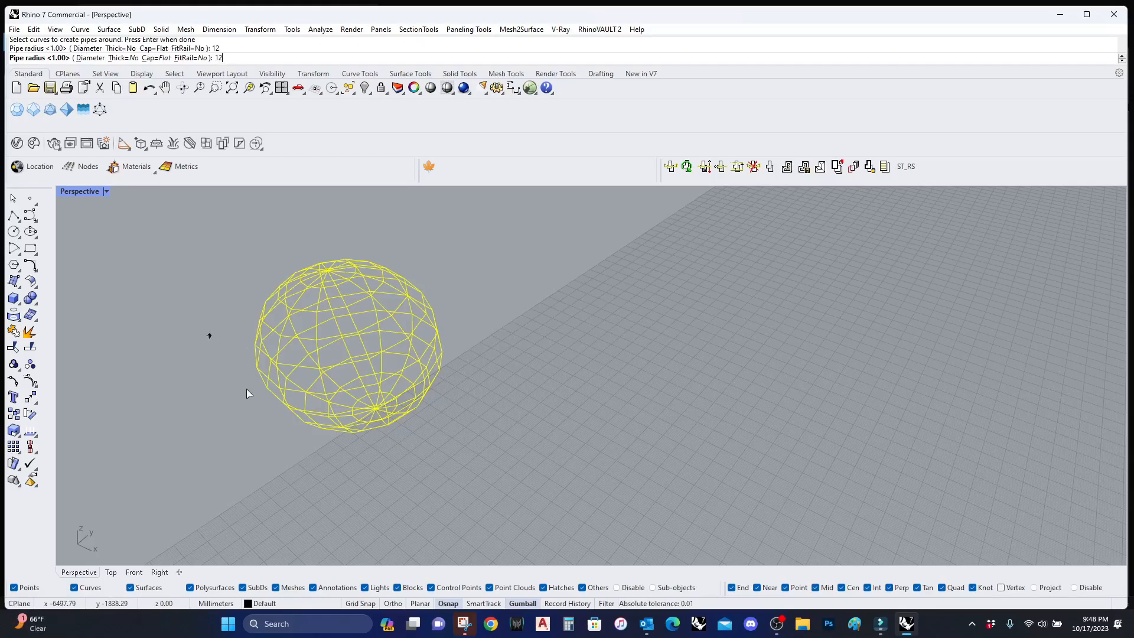
pyautogui.press('Return')
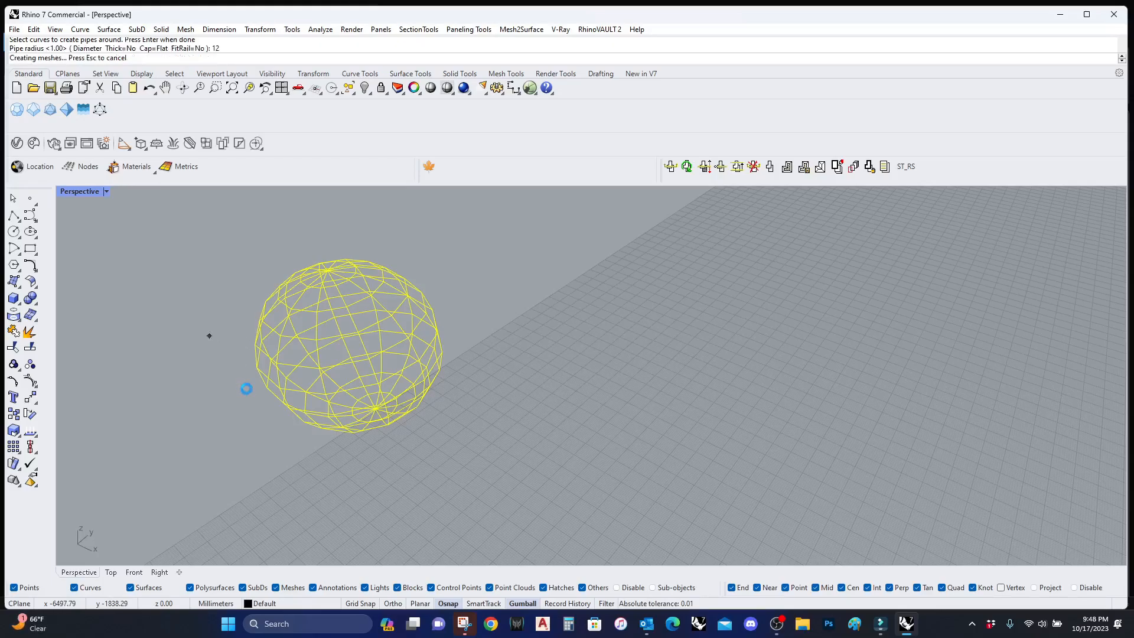
# Step: Show all hidden objects again around the piped wireframe sphere
pyautogui.moveTo(246, 389); pyautogui.dragTo(335, 340, button='right')
pyautogui.middleClick(336, 340)
pyautogui.click(306, 340)
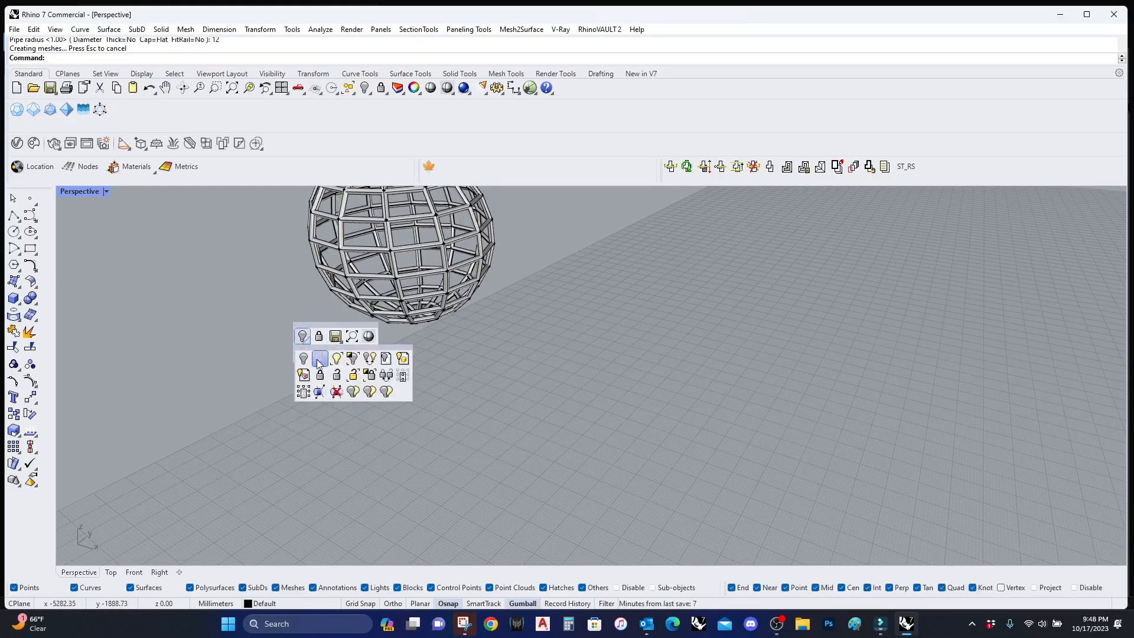
pyautogui.click(320, 359)
# Step: Hide the solid faceted sphere and the closed polysurface inside the pipe frame, leaving the piped wireframe beside the cut box
pyautogui.click(433, 286)
pyautogui.middleClick(427, 285)
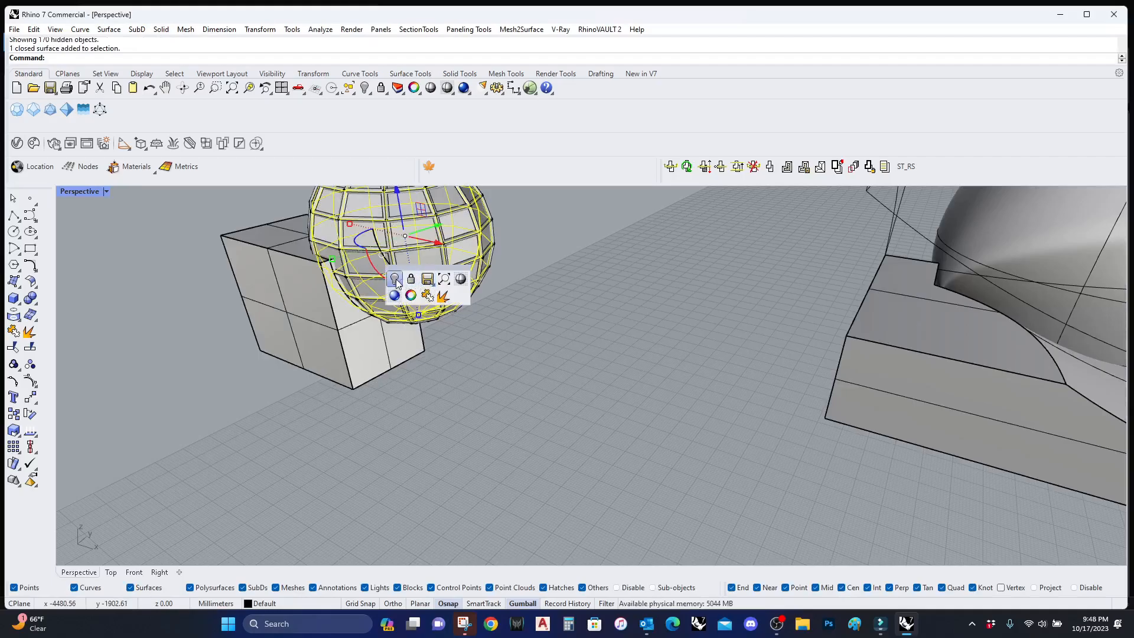
pyautogui.click(396, 281)
pyautogui.moveTo(437, 313); pyautogui.dragTo(371, 359, button='right')
pyautogui.scroll(5, 345, 333)
pyautogui.click(284, 348)
pyautogui.middleClick(278, 346)
pyautogui.click(248, 339)
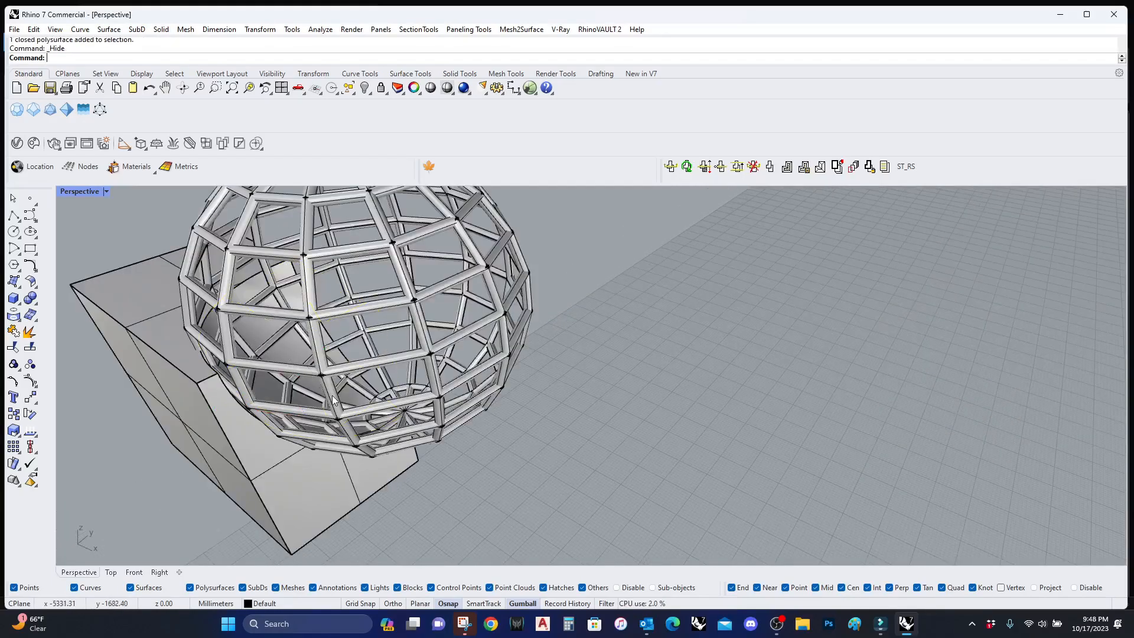
# Step: Examine the piped sphere and the cut box from close up and several angles, along with the other Boolean results
pyautogui.hotkey('ctrl', 'w')
pyautogui.moveTo(294, 342); pyautogui.dragTo(476, 489)
pyautogui.scroll(-8, 378, 413)
pyautogui.moveTo(378, 413); pyautogui.dragTo(403, 381, button='right')
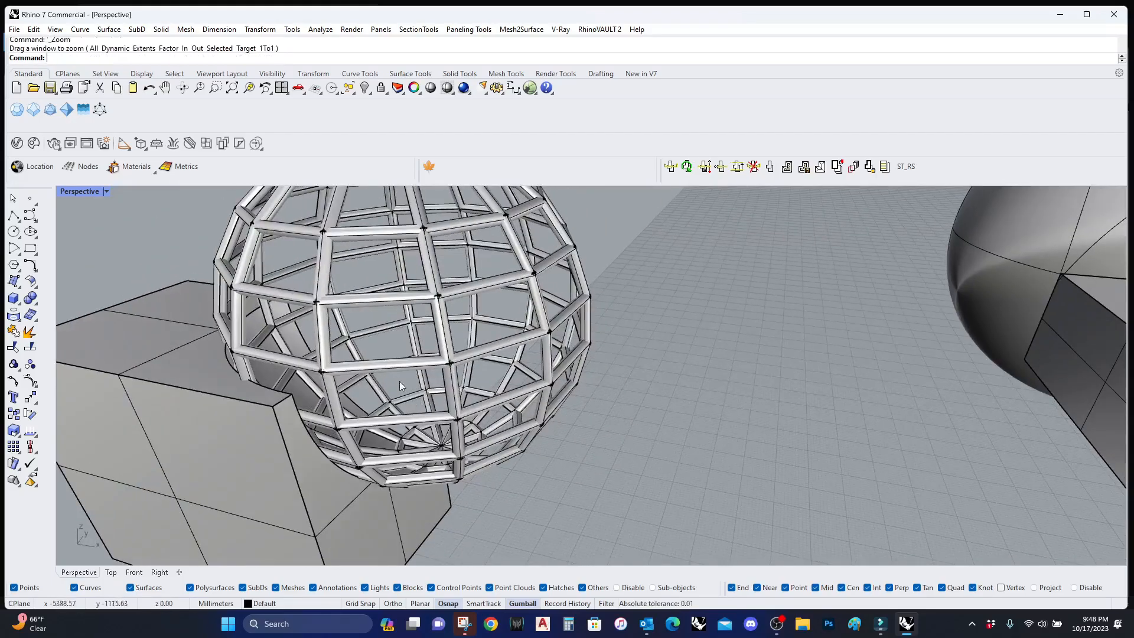
pyautogui.scroll(-5, 389, 424)
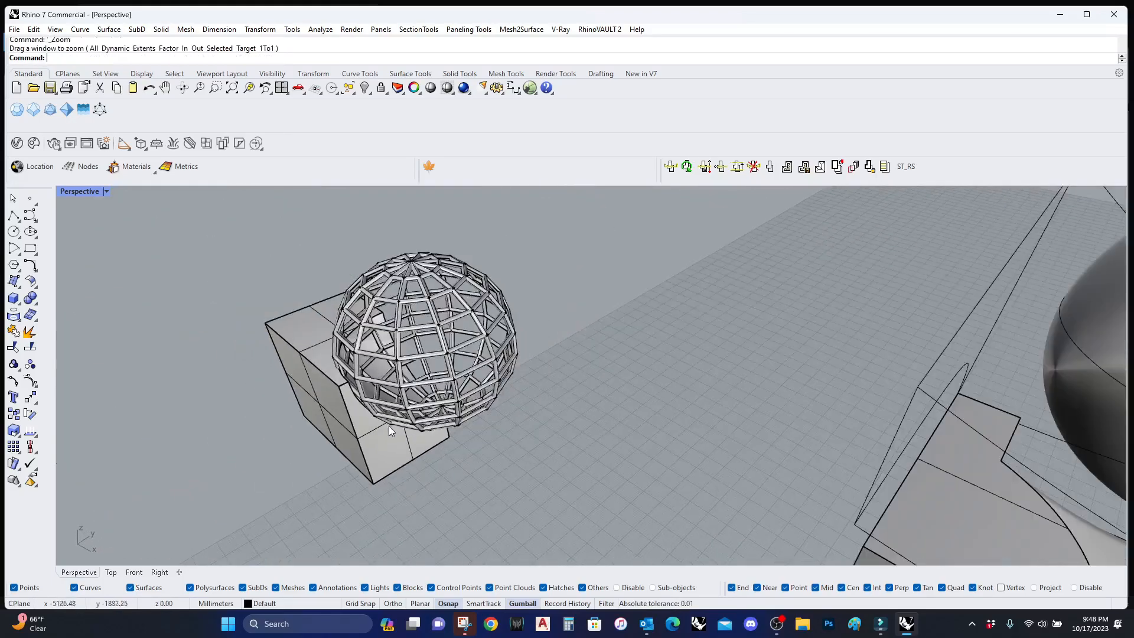
pyautogui.moveTo(455, 333); pyautogui.dragTo(533, 310, button='right')
pyautogui.scroll(6, 534, 309)
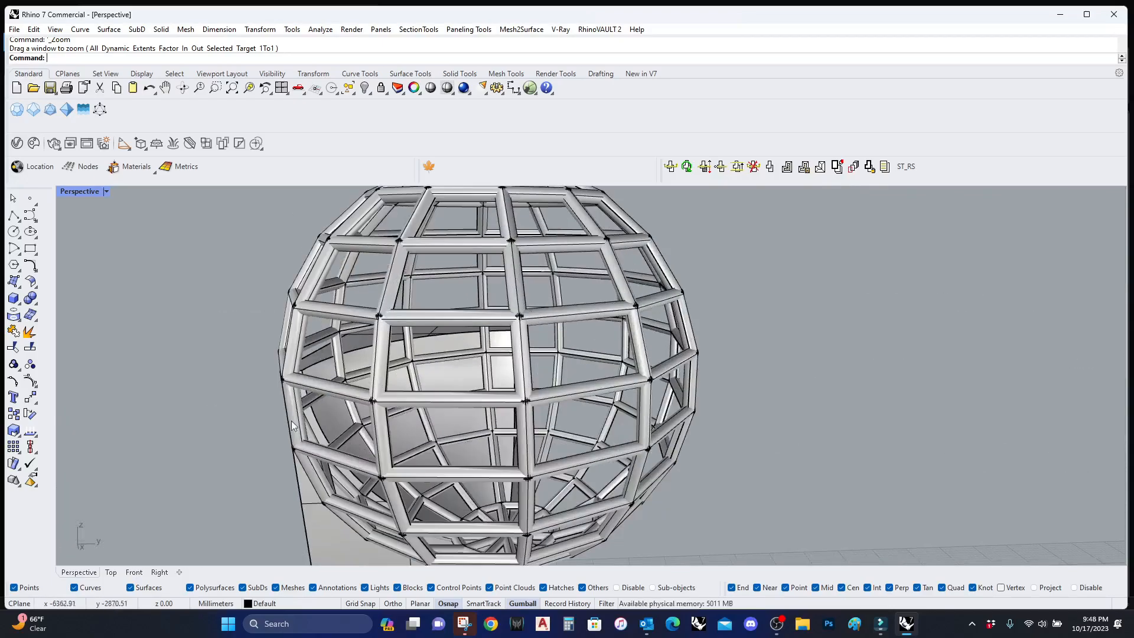
pyautogui.scroll(-6, 419, 387)
pyautogui.moveTo(419, 387); pyautogui.dragTo(539, 455, button='right')
pyautogui.scroll(-6, 437, 375)
pyautogui.moveTo(395, 384); pyautogui.dragTo(420, 404, button='right')
pyautogui.moveTo(421, 452); pyautogui.dragTo(388, 412, button='right')
pyautogui.scroll(3, 418, 443)
pyautogui.scroll(-3, 418, 443)
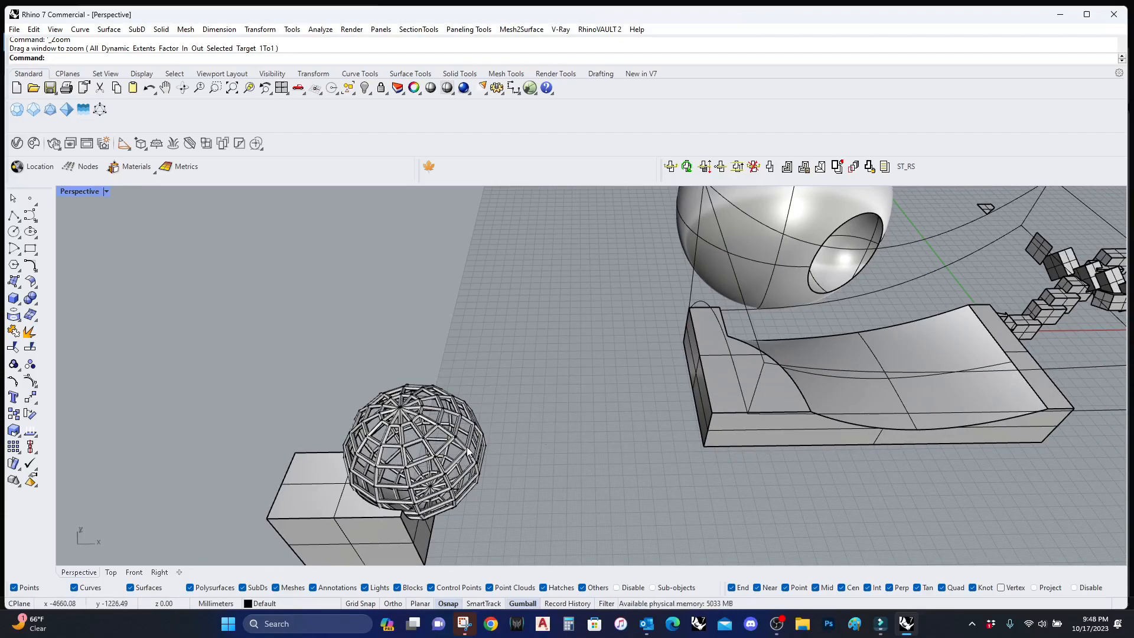
pyautogui.scroll(-3, 549, 405)
pyautogui.moveTo(519, 378); pyautogui.dragTo(473, 393, button='right')
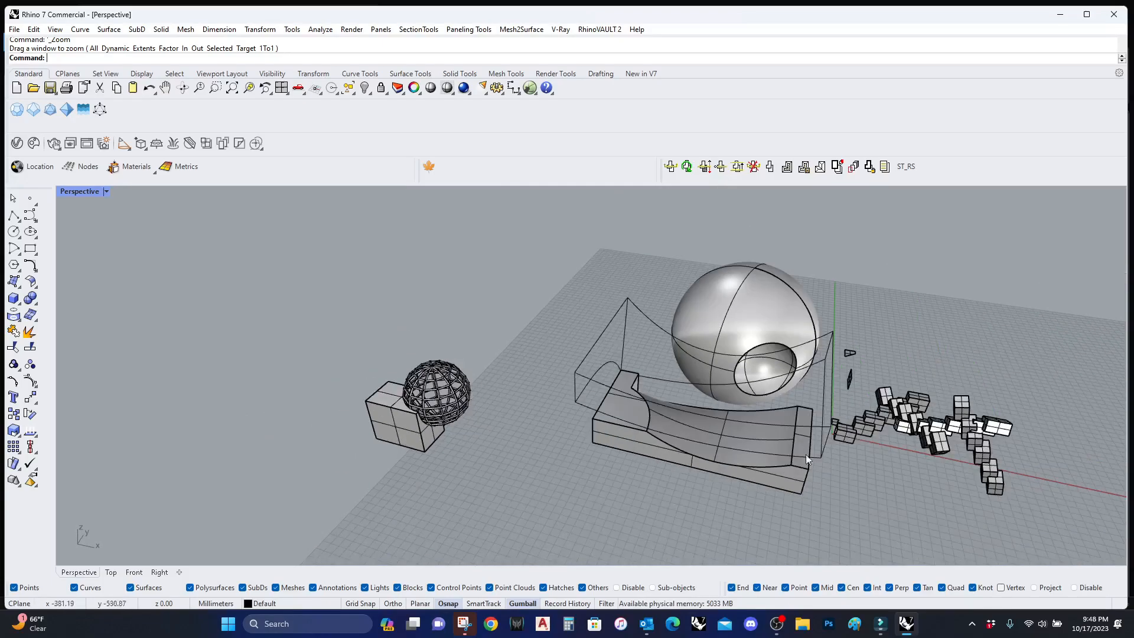
pyautogui.scroll(3, 720, 381)
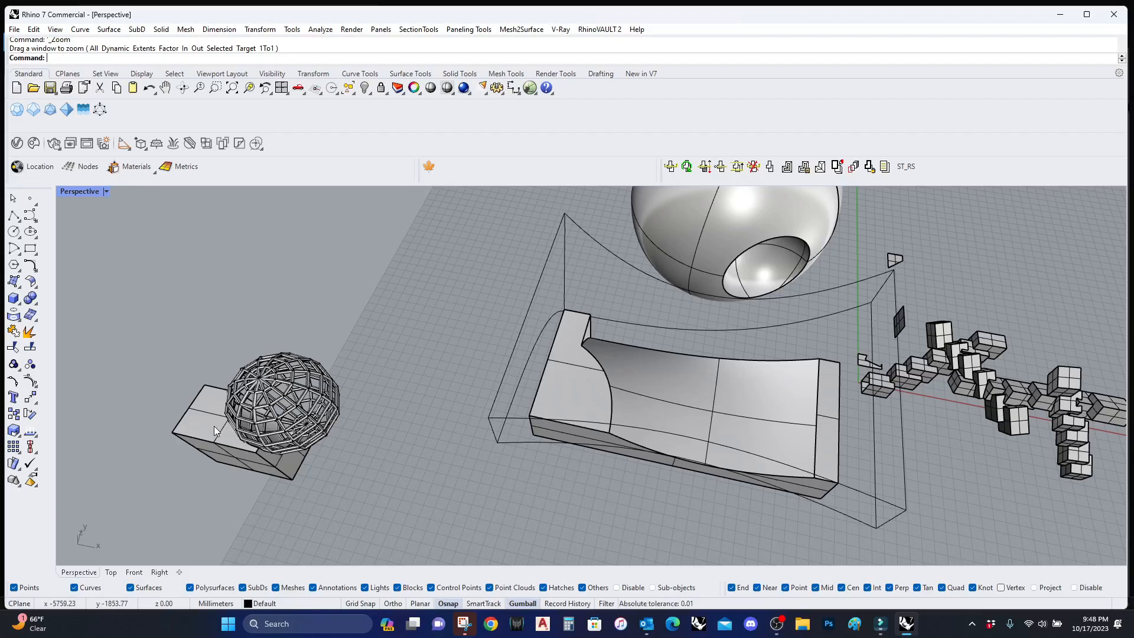
pyautogui.moveTo(307, 416); pyautogui.dragTo(208, 427, button='right')
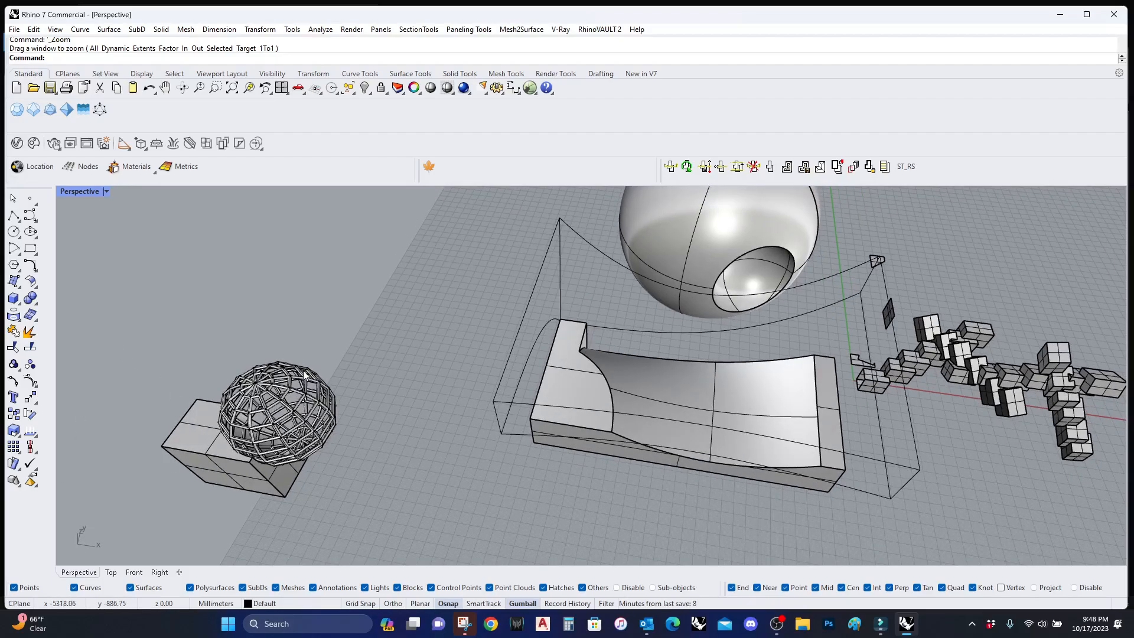